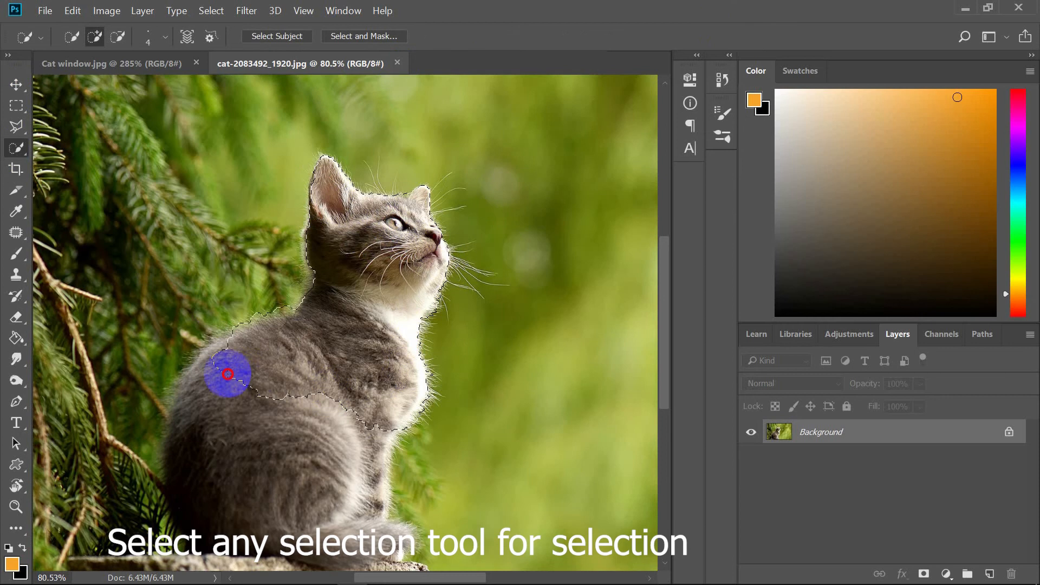
Extend the Quick Selection over the whole cat, including its back, front legs and tail.
{"action": "scroll", "coordinate": [352, 313], "scroll_direction": "up", "scroll_amount": 5}
{"action": "scroll", "coordinate": [272, 281], "scroll_direction": "down", "scroll_amount": 5}
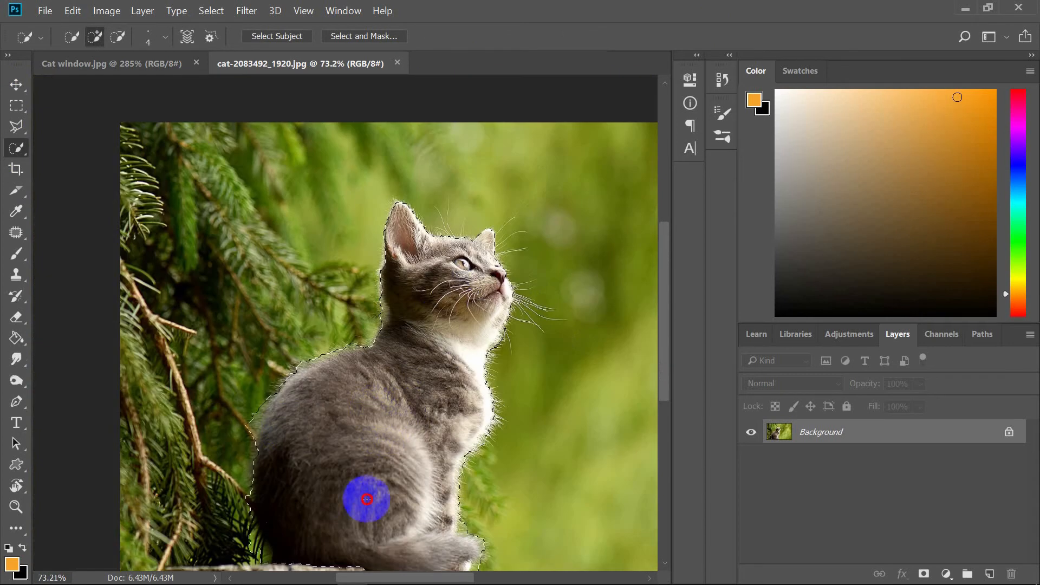
{"action": "scroll", "coordinate": [365, 494], "scroll_direction": "down", "scroll_amount": 2}
{"action": "left_click", "coordinate": [923, 574]}
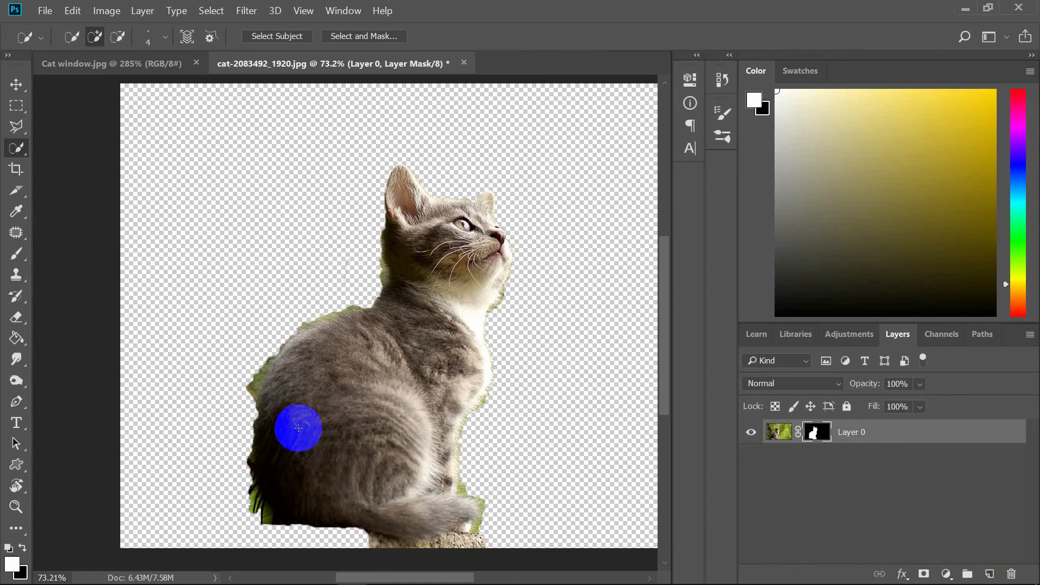
{"action": "left_click", "coordinate": [16, 85]}
{"action": "left_click_drag", "start_coordinate": [389, 300], "coordinate": [291, 341]}
{"action": "scroll", "coordinate": [291, 341], "scroll_direction": "up", "scroll_amount": 7}
{"action": "scroll", "coordinate": [277, 323], "scroll_direction": "down", "scroll_amount": 1}
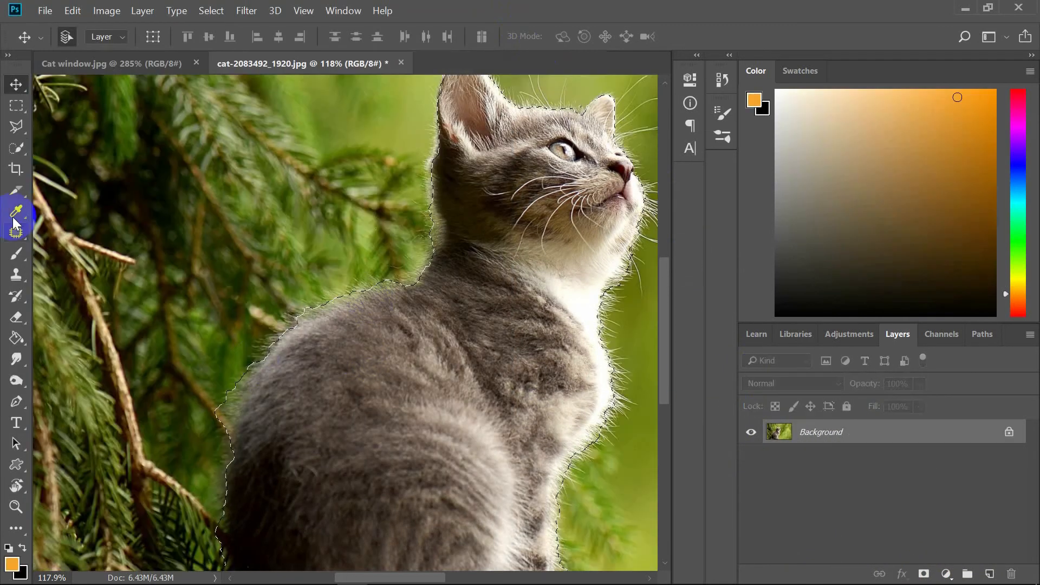
Refine the Quick Selection edge along the cat's back and rear so it follows the fur outline.
{"action": "left_click", "coordinate": [15, 147]}
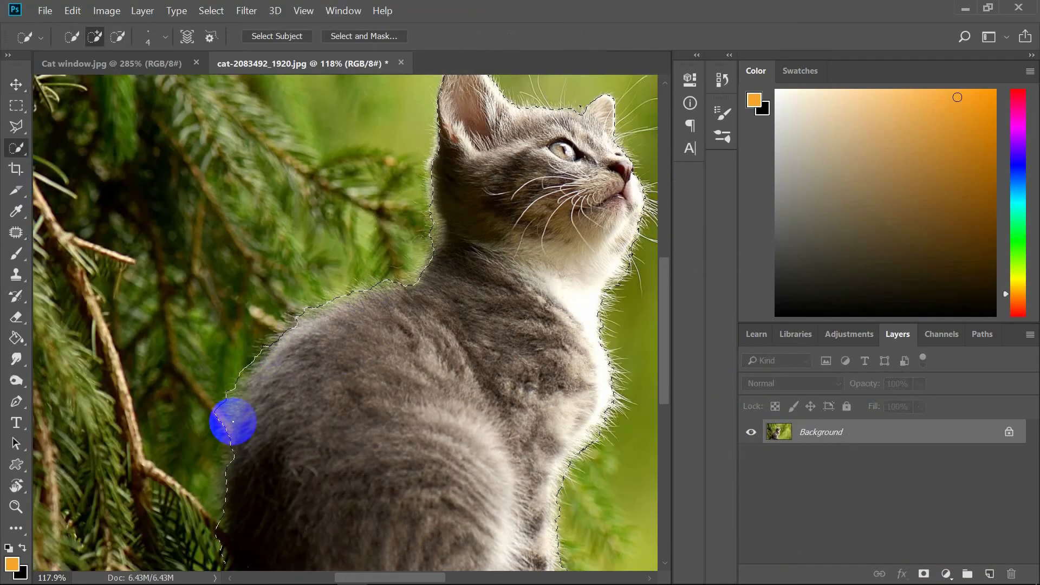
{"action": "mouse_move", "coordinate": [232, 423]}
{"action": "left_mouse_down"}
{"action": "mouse_move", "coordinate": [264, 350]}
{"action": "mouse_move", "coordinate": [300, 310]}
{"action": "mouse_move", "coordinate": [425, 280]}
{"action": "mouse_move", "coordinate": [260, 397]}
{"action": "left_mouse_up"}
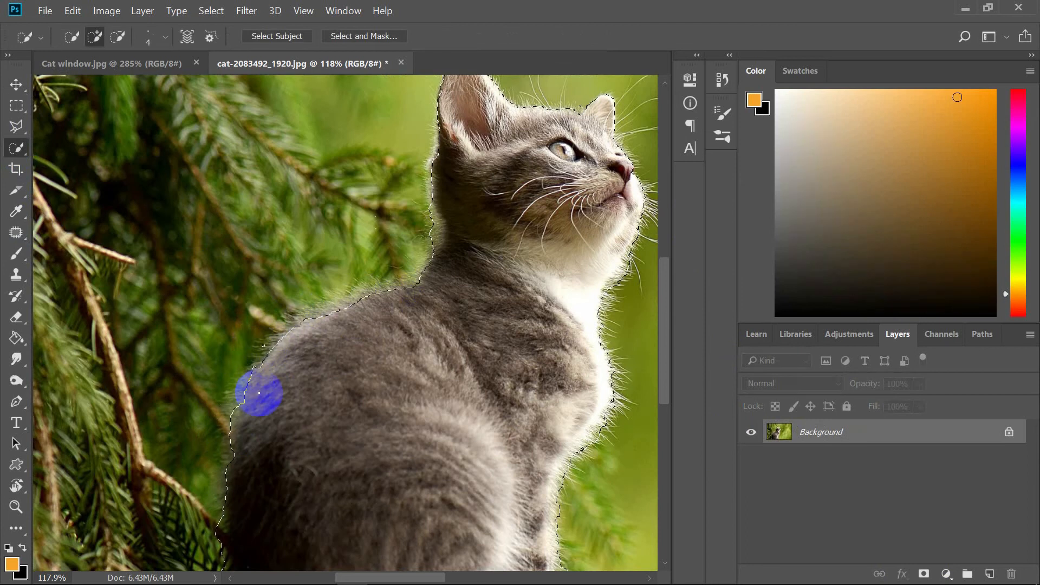
{"action": "scroll", "coordinate": [437, 269], "scroll_direction": "down", "scroll_amount": 2}
{"action": "mouse_move", "coordinate": [225, 488]}
{"action": "left_mouse_down"}
{"action": "mouse_move", "coordinate": [221, 470]}
{"action": "mouse_move", "coordinate": [230, 533]}
{"action": "left_mouse_up"}
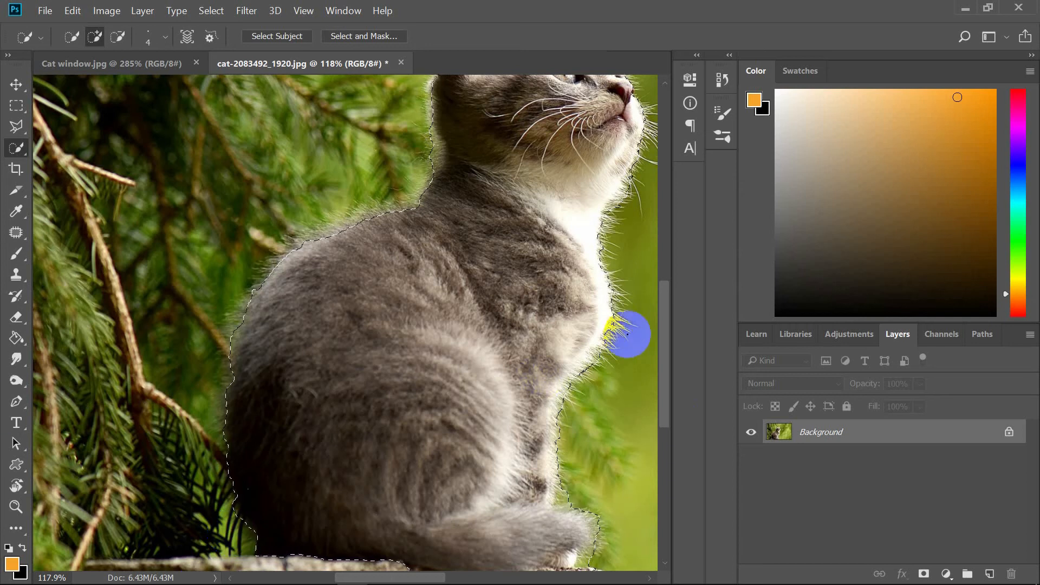
Add a layer mask from the selection to hide everything around the cat.
{"action": "left_click", "coordinate": [925, 578]}
{"action": "scroll", "coordinate": [533, 406], "scroll_direction": "up", "scroll_amount": 3}
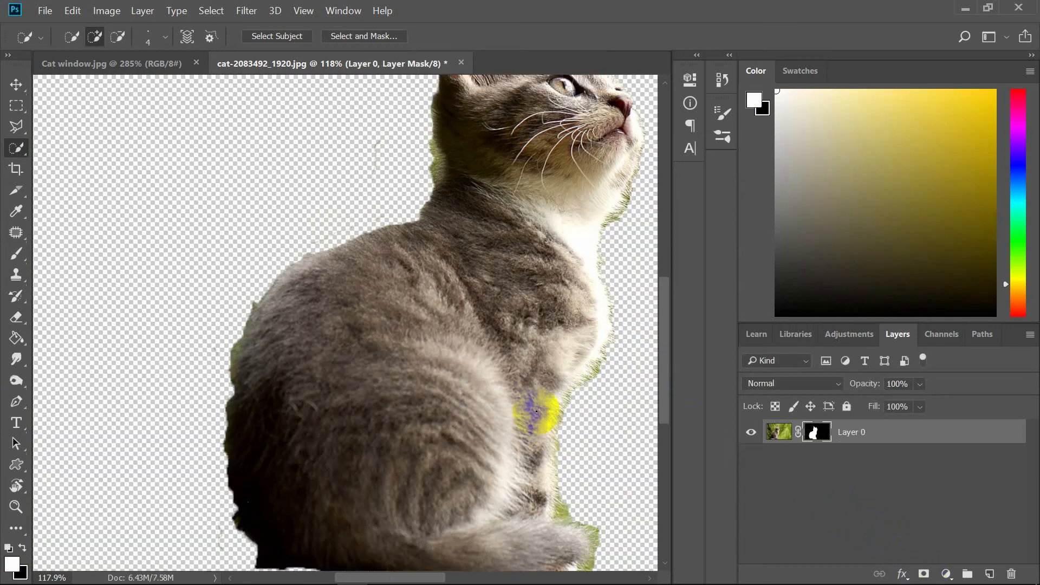
{"action": "scroll", "coordinate": [521, 388], "scroll_direction": "down", "scroll_amount": 3}
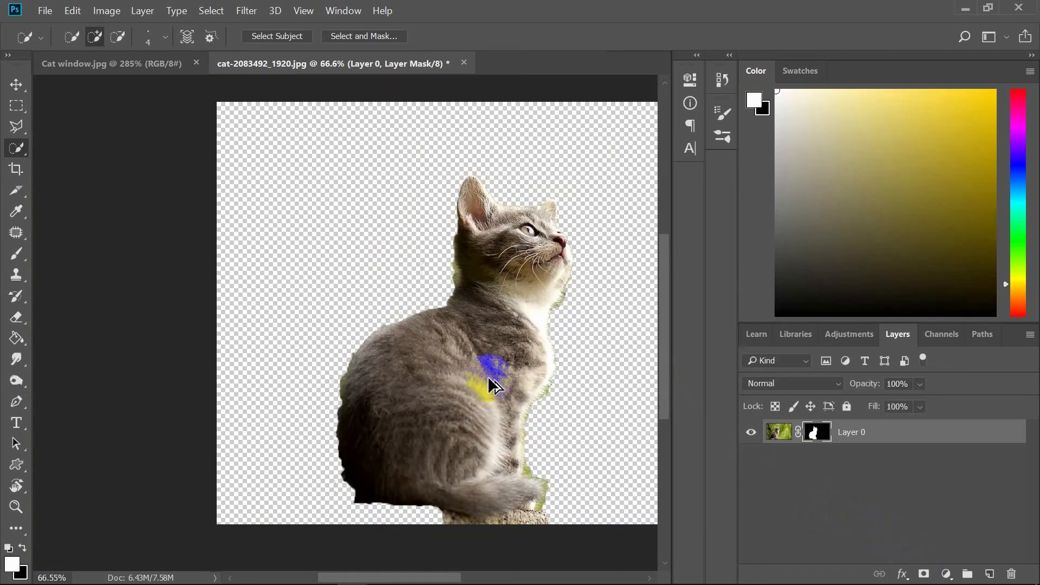
{"action": "scroll", "coordinate": [371, 362], "scroll_direction": "down", "scroll_amount": 1}
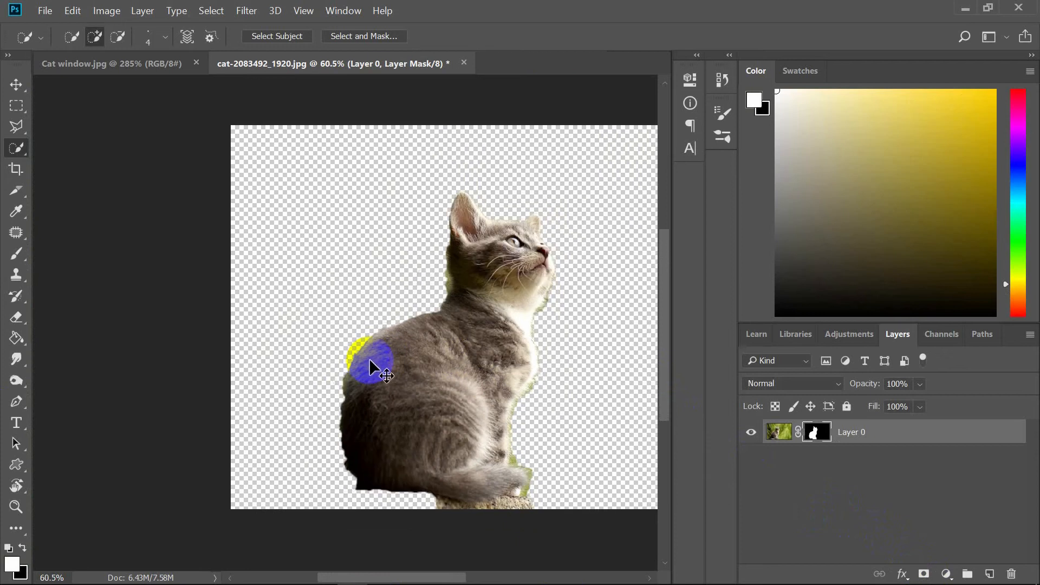
Open the blurred night street image 1829249.jpg as a separate document.
{"action": "left_click", "coordinate": [44, 11]}
{"action": "left_click", "coordinate": [49, 41]}
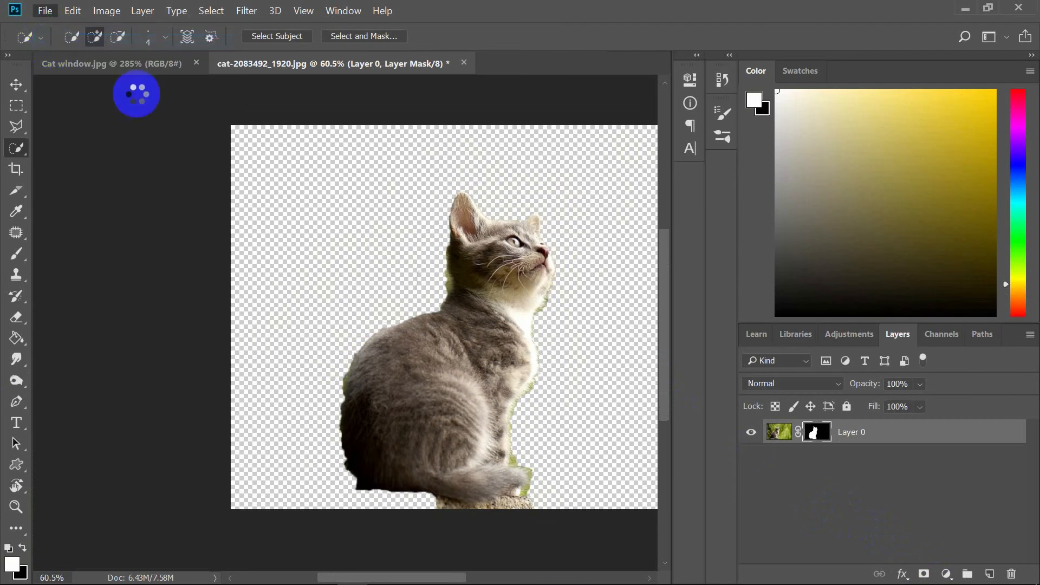
{"action": "scroll", "coordinate": [267, 189], "scroll_direction": "down", "scroll_amount": 2}
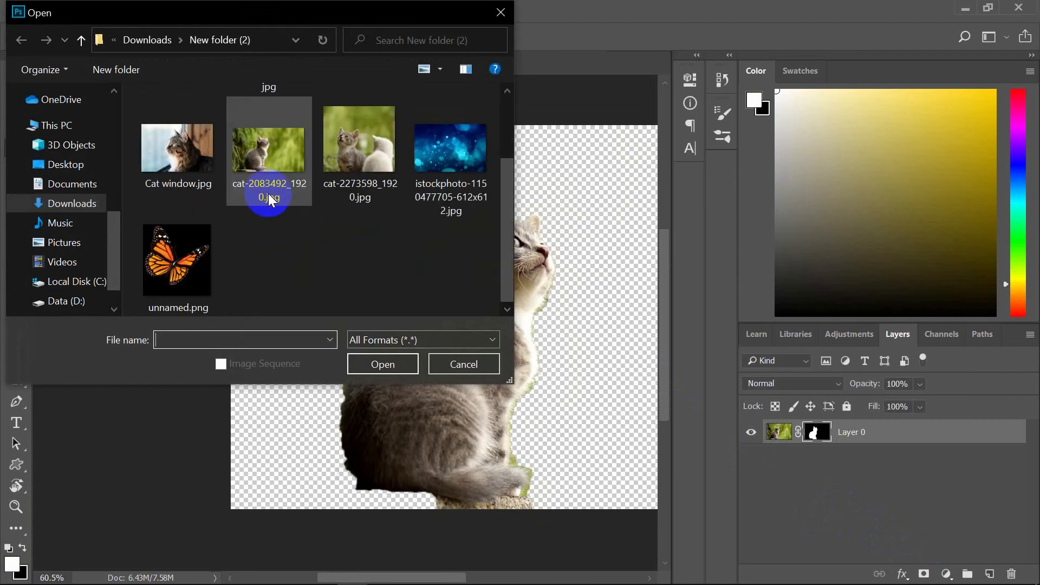
{"action": "scroll", "coordinate": [268, 193], "scroll_direction": "up", "scroll_amount": 2}
{"action": "left_click", "coordinate": [352, 144]}
{"action": "left_click", "coordinate": [385, 364]}
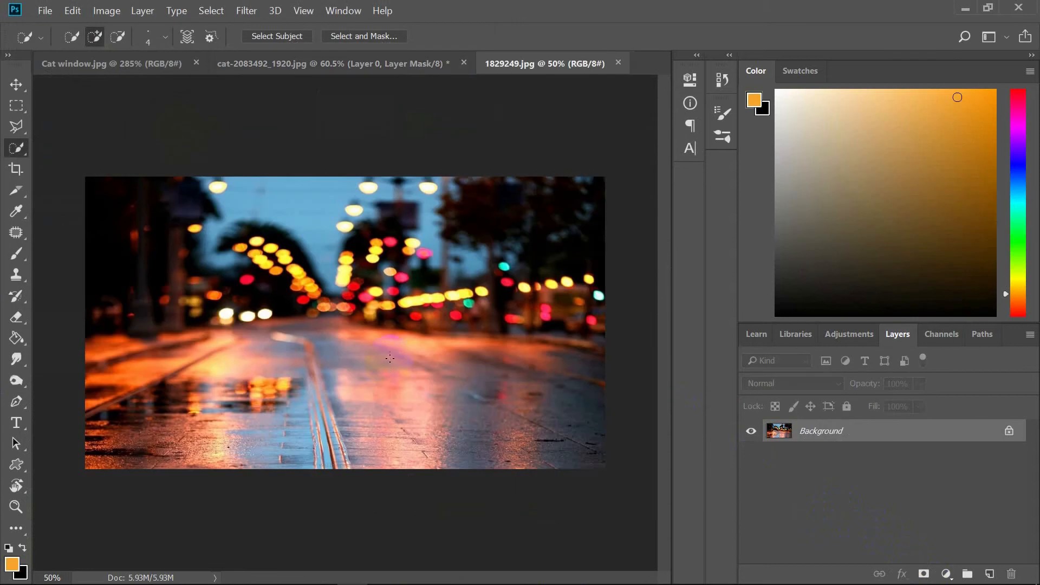
{"action": "left_click", "coordinate": [418, 288]}
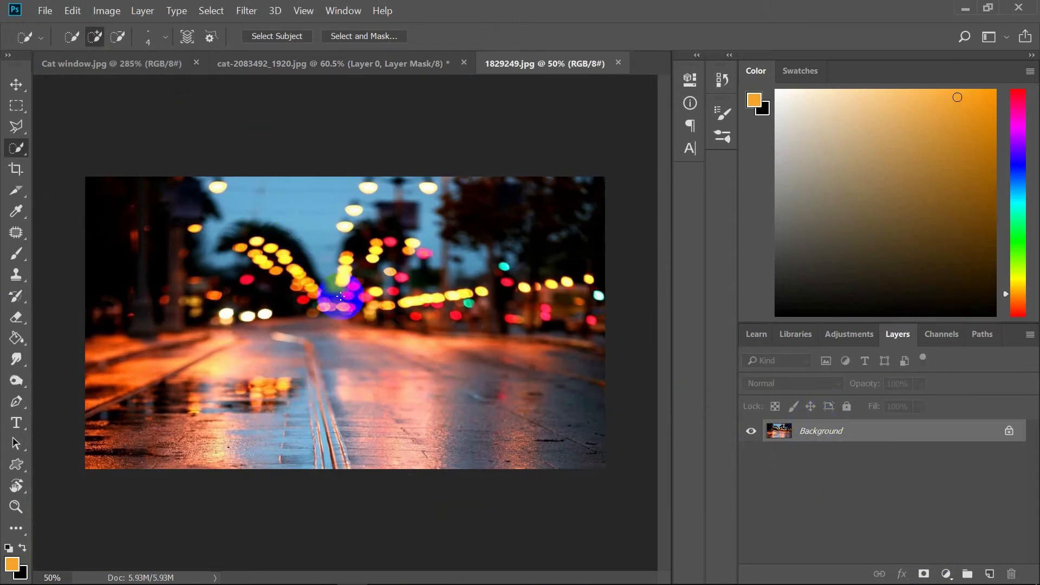
Bring the street image into the cat-2083492_1920.jpg document as a new layer with the Move tool.
{"action": "left_click", "coordinate": [16, 85]}
{"action": "left_click_drag", "start_coordinate": [303, 324], "coordinate": [408, 296]}
{"action": "scroll", "coordinate": [373, 339], "scroll_direction": "down", "scroll_amount": 3}
Scale the street layer to about 111.5% and reposition it to cover the whole canvas.
{"action": "key", "text": "ctrl+t"}
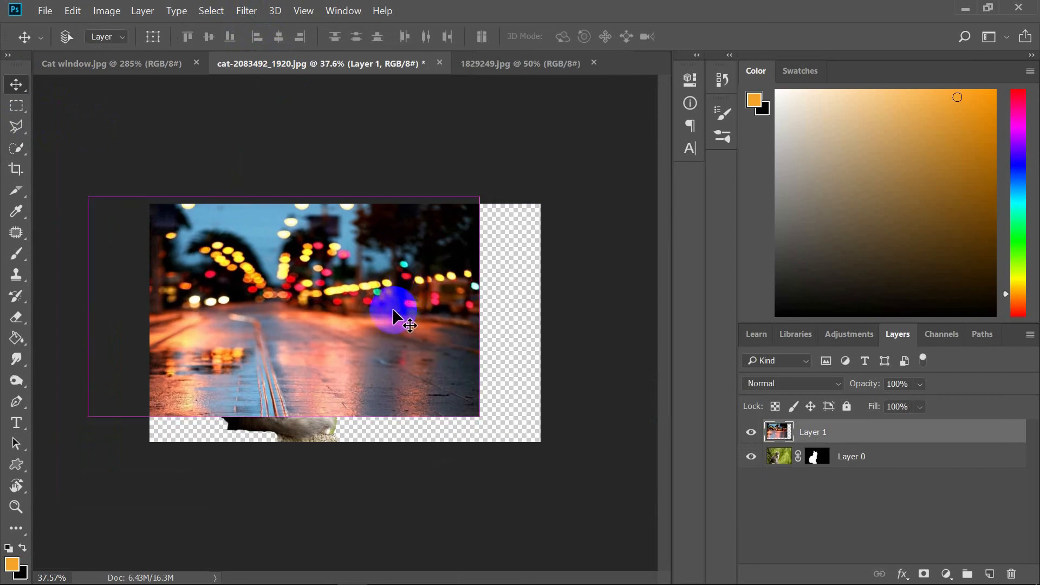
{"action": "left_click_drag", "start_coordinate": [479, 416], "coordinate": [541, 459]}
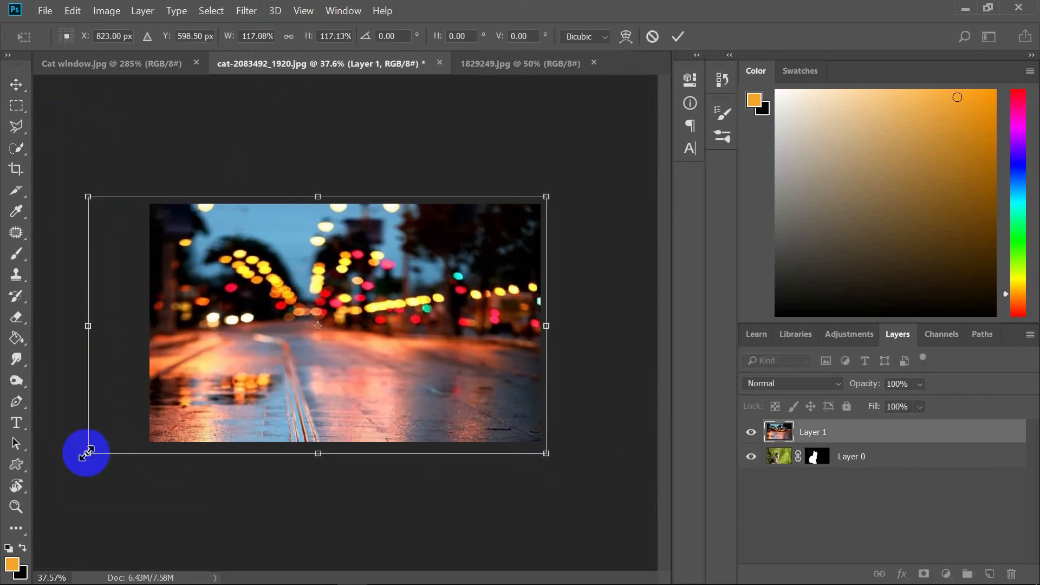
{"action": "left_click_drag", "start_coordinate": [282, 367], "coordinate": [353, 370]}
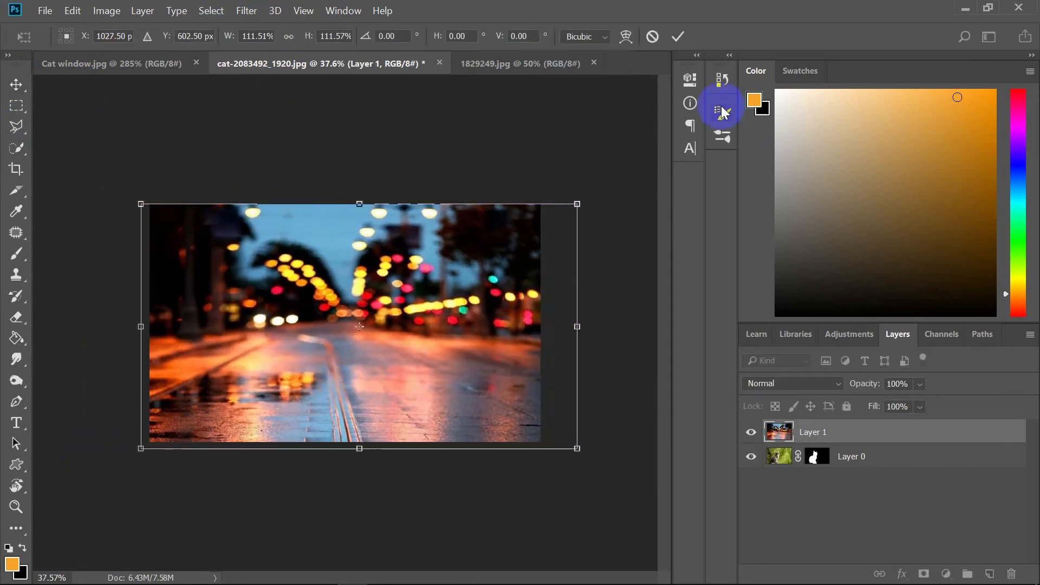
{"action": "left_click", "coordinate": [678, 37]}
Place the street layer beneath the cat layer and move the cat to the lower-left corner of the canvas.
{"action": "left_click_drag", "start_coordinate": [820, 442], "coordinate": [825, 481]}
{"action": "left_click_drag", "start_coordinate": [300, 350], "coordinate": [249, 329]}
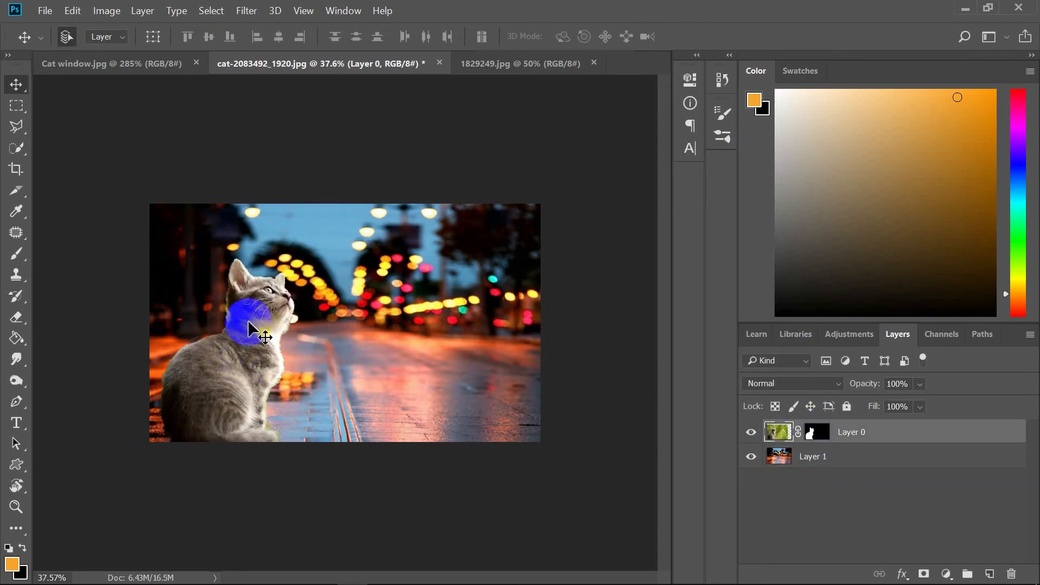
Rename the street layer as Background.
{"action": "double_click", "coordinate": [821, 458]}
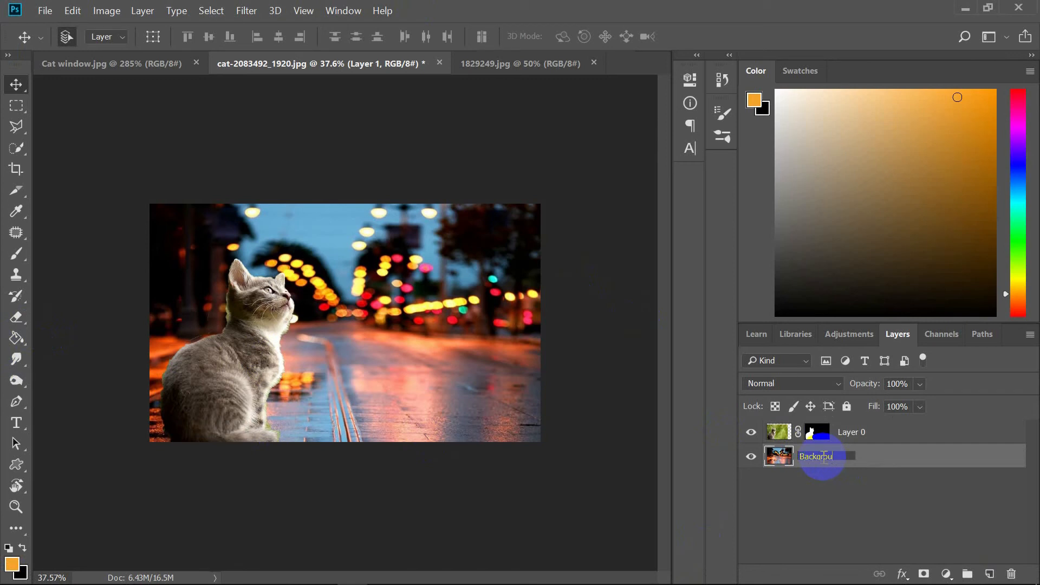
{"action": "key", "text": "Return"}
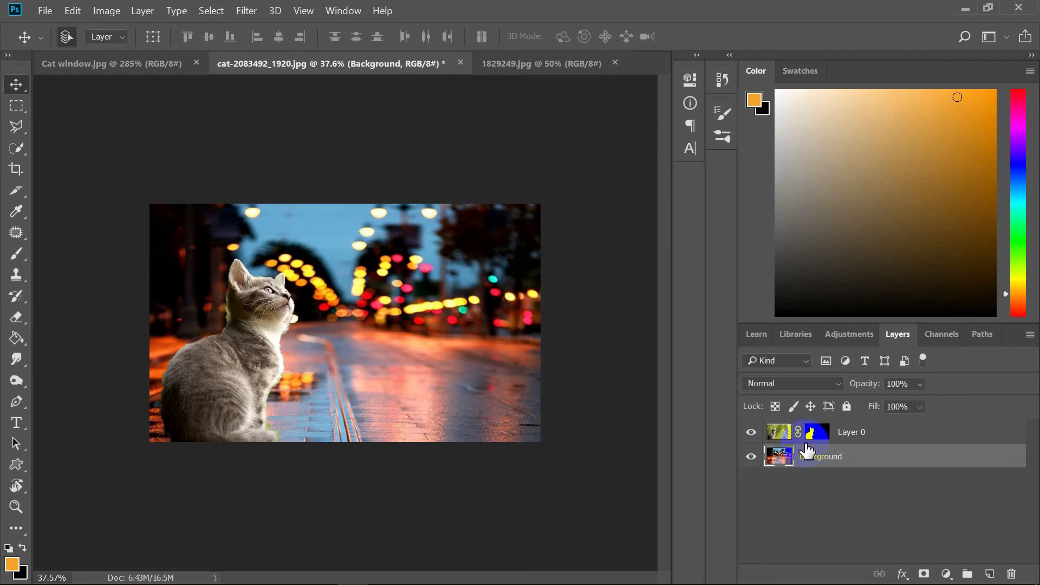
Apply a Tilt-Shift blur of 24 px to the Background layer, with the focus center placed below the canvas.
{"action": "left_click", "coordinate": [247, 11]}
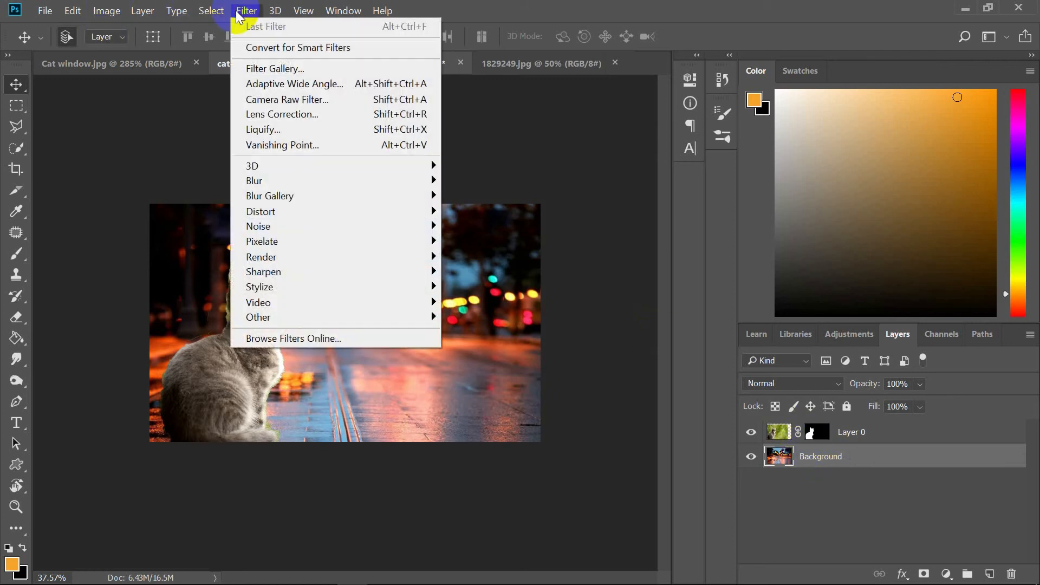
{"action": "mouse_move", "coordinate": [395, 199]}
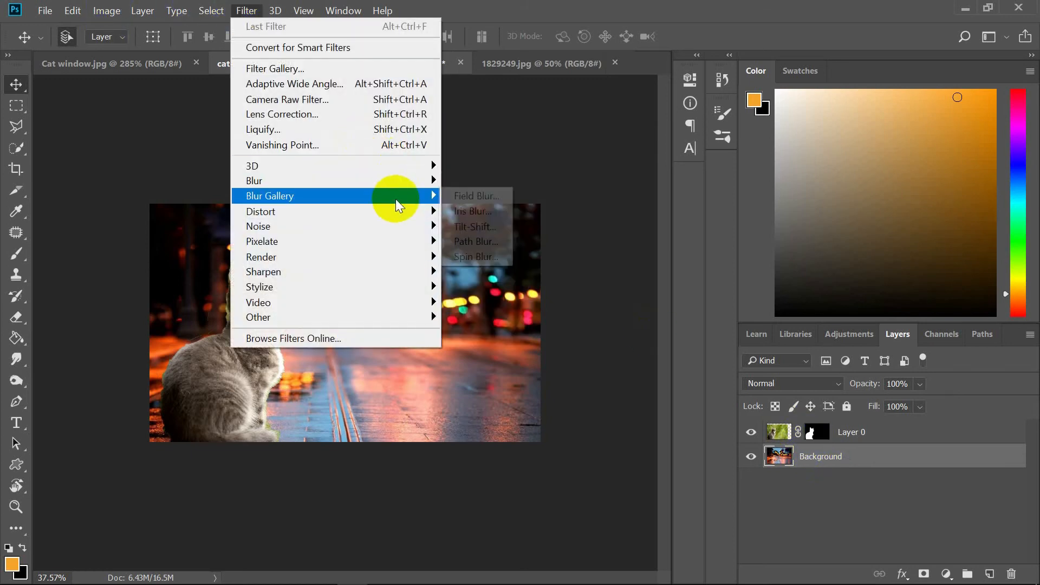
{"action": "left_click", "coordinate": [463, 228]}
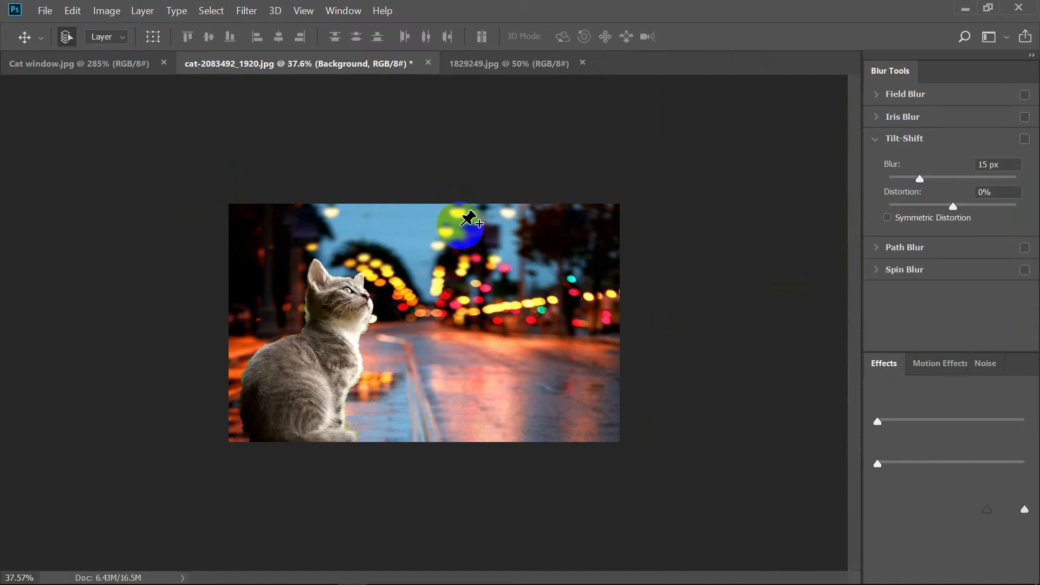
{"action": "left_click_drag", "start_coordinate": [424, 323], "coordinate": [423, 523]}
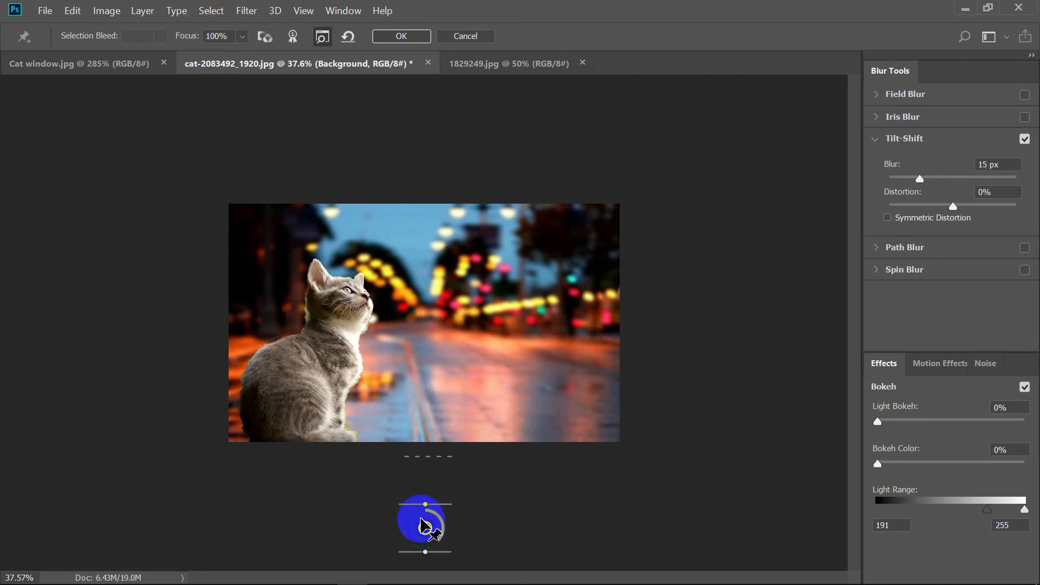
{"action": "mouse_move", "coordinate": [426, 535]}
{"action": "left_mouse_down"}
{"action": "mouse_move", "coordinate": [417, 548]}
{"action": "mouse_move", "coordinate": [438, 529]}
{"action": "mouse_move", "coordinate": [422, 542]}
{"action": "left_mouse_up"}
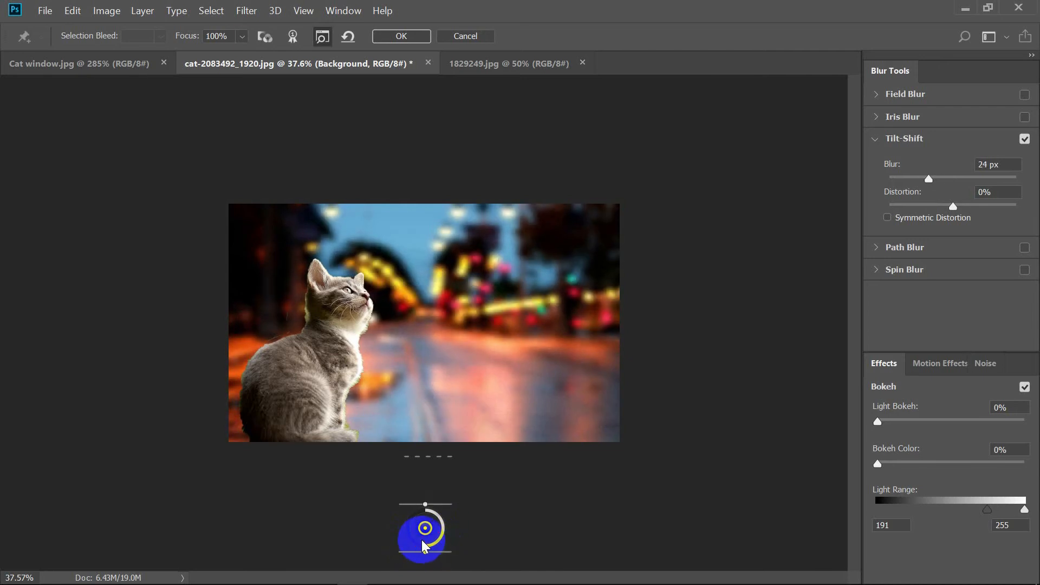
{"action": "left_click", "coordinate": [411, 37]}
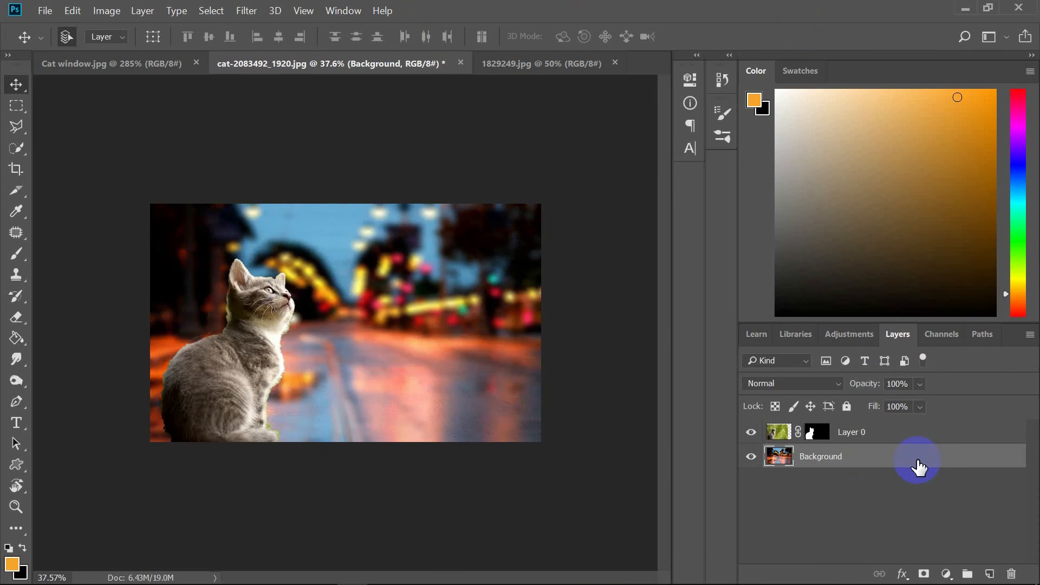
Add a Color Balance adjustment above the Background layer with midtones Magenta-Green at +24 and shadows Cyan-Red at -39.
{"action": "left_click", "coordinate": [946, 574]}
{"action": "left_click", "coordinate": [947, 430]}
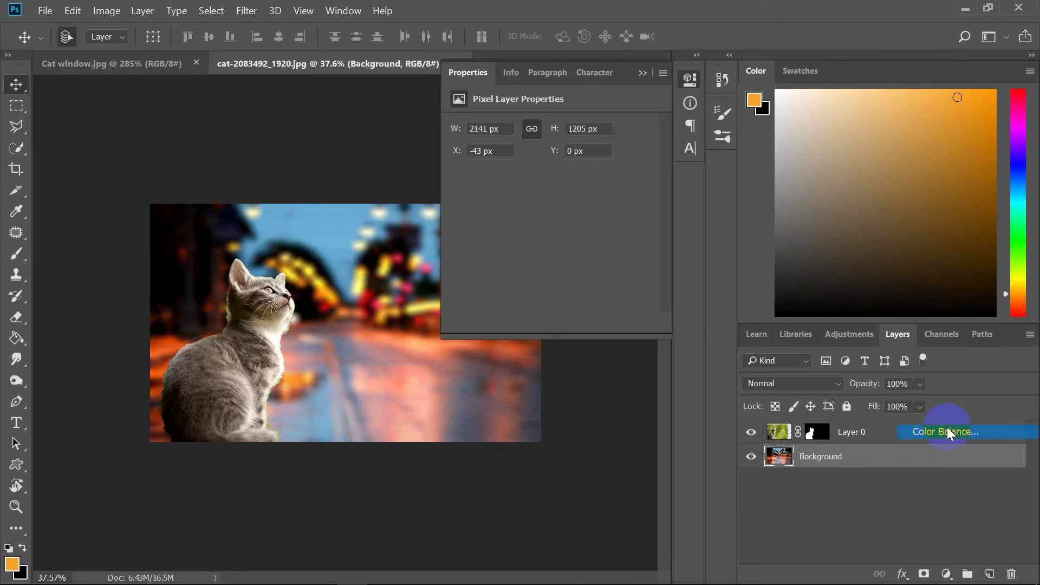
{"action": "left_click_drag", "start_coordinate": [534, 194], "coordinate": [545, 199]}
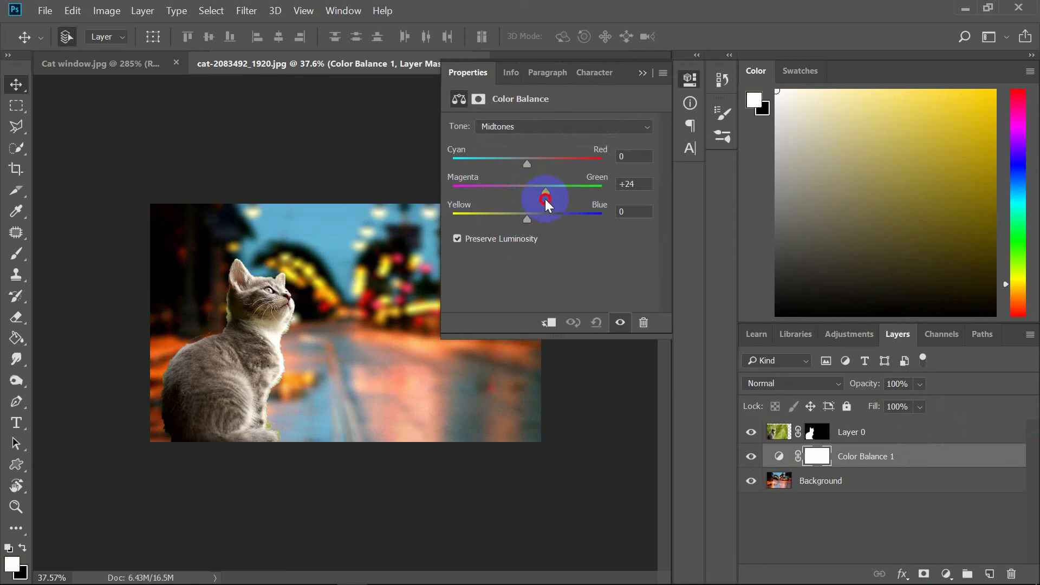
{"action": "left_click", "coordinate": [536, 124]}
{"action": "left_click", "coordinate": [527, 138]}
{"action": "left_click_drag", "start_coordinate": [520, 156], "coordinate": [501, 168]}
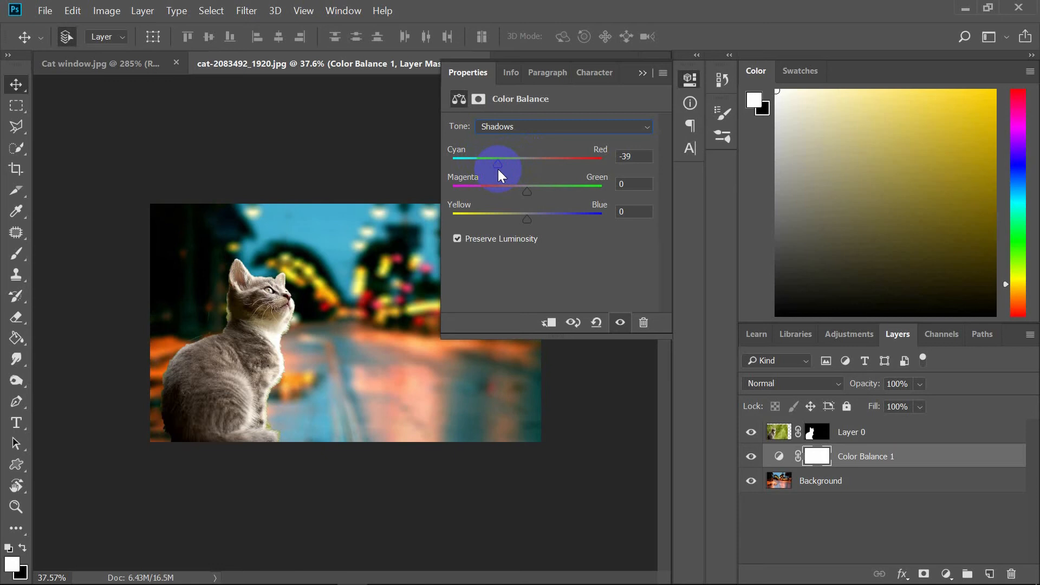
{"action": "left_click", "coordinate": [642, 73]}
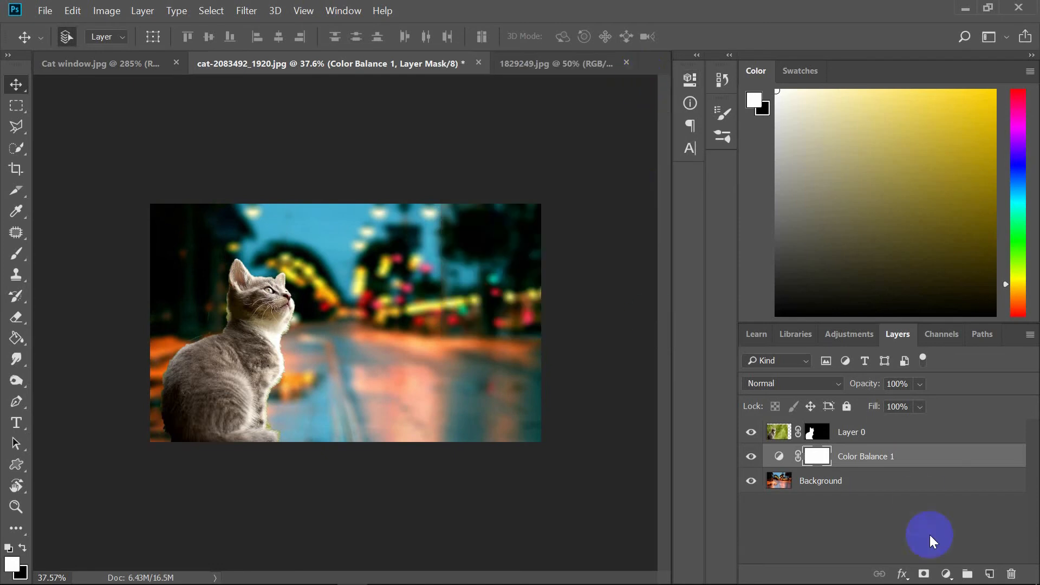
Add a Levels adjustment above the color balance and lower its white output level to 177.
{"action": "left_click", "coordinate": [945, 575]}
{"action": "left_click", "coordinate": [932, 355]}
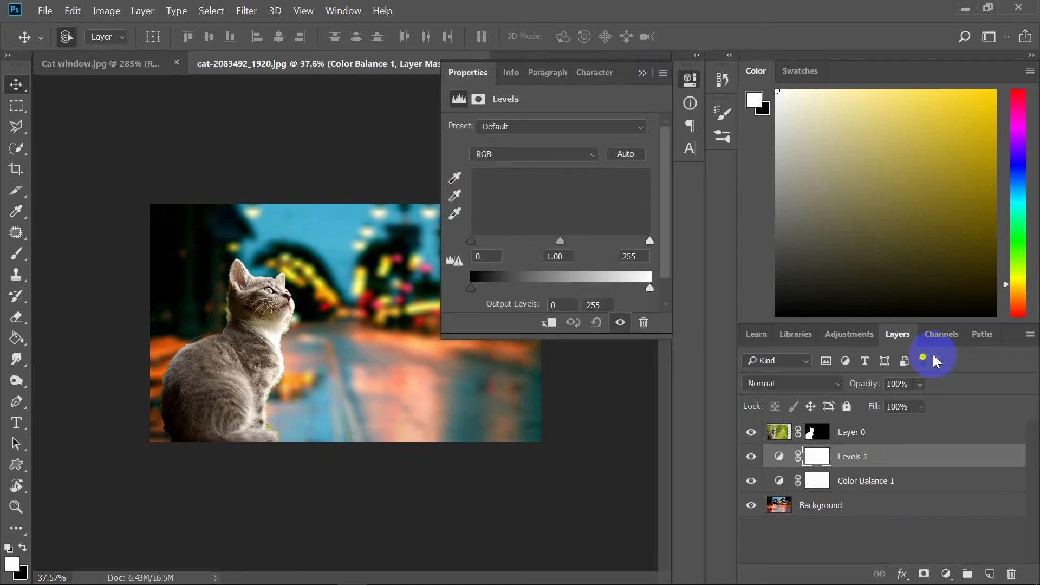
{"action": "left_click_drag", "start_coordinate": [649, 242], "coordinate": [620, 287]}
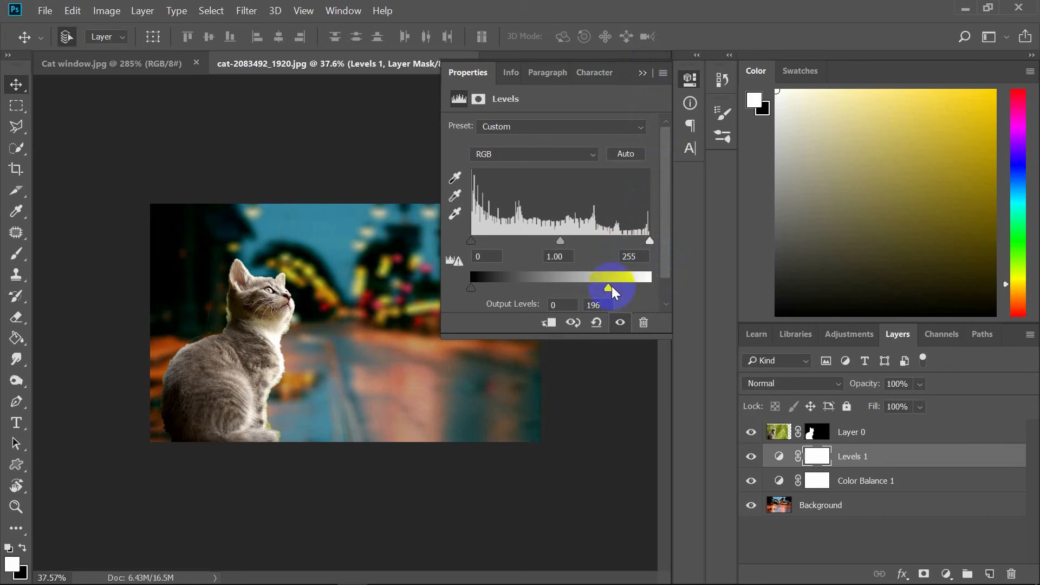
{"action": "left_click_drag", "start_coordinate": [608, 288], "coordinate": [592, 287]}
{"action": "left_click", "coordinate": [642, 74]}
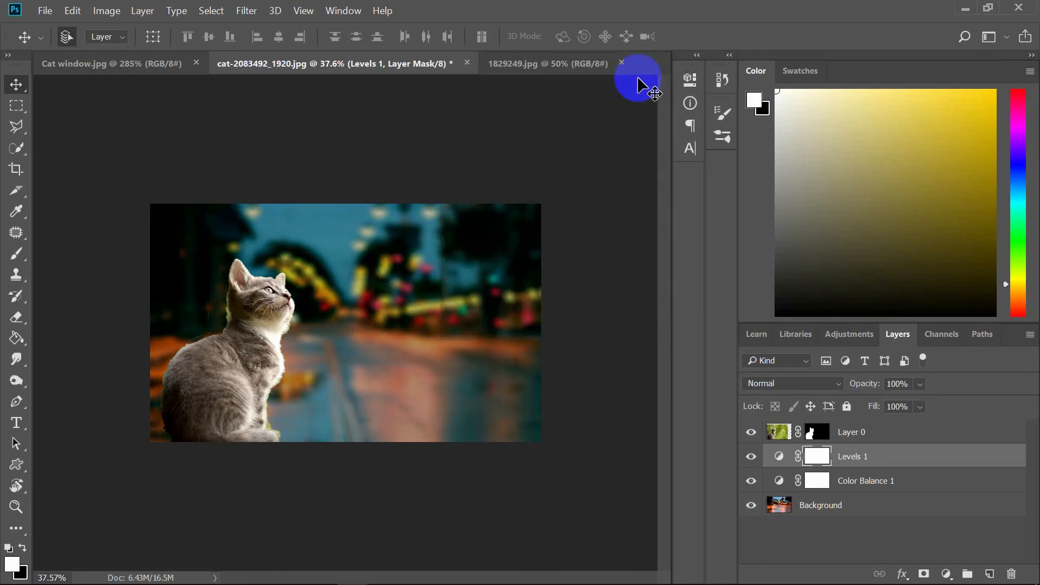
{"action": "left_click", "coordinate": [782, 457]}
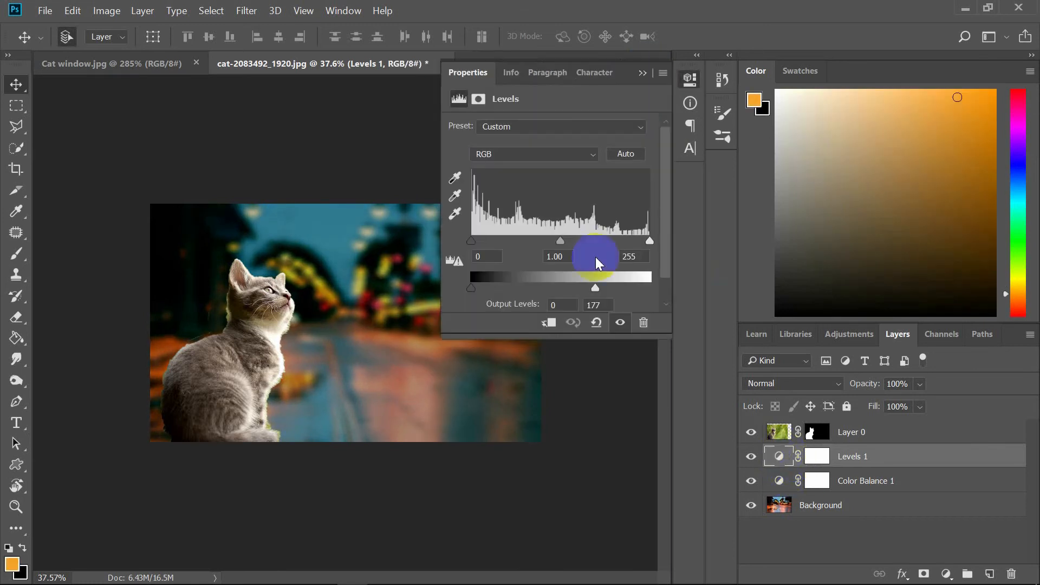
{"action": "left_click", "coordinate": [643, 73]}
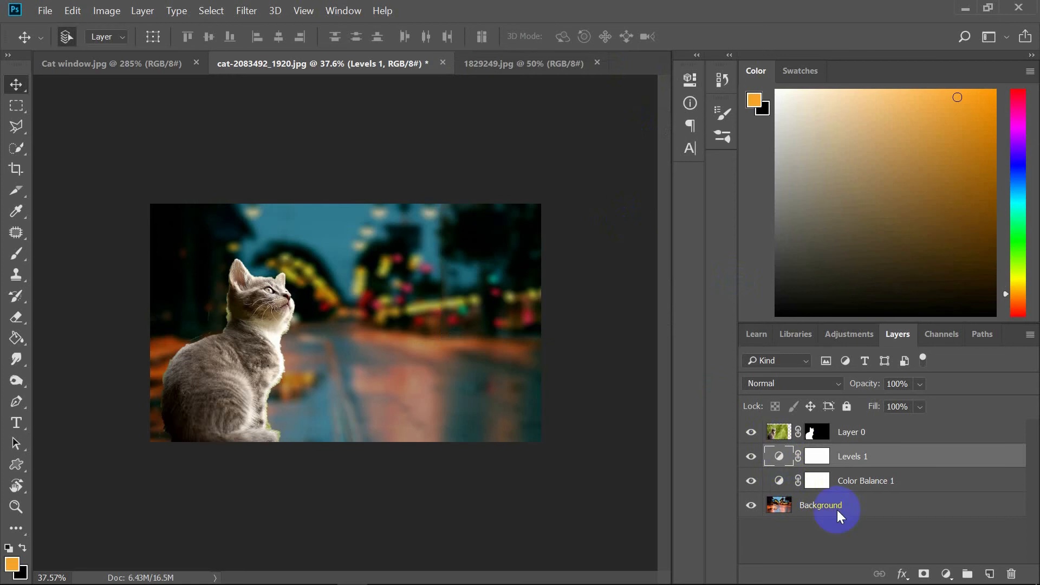
Add a dark teal Solid Color fill layer above Levels 1 and lower its opacity to 21%.
{"action": "left_click", "coordinate": [942, 576]}
{"action": "left_click", "coordinate": [932, 288]}
{"action": "left_click", "coordinate": [528, 224]}
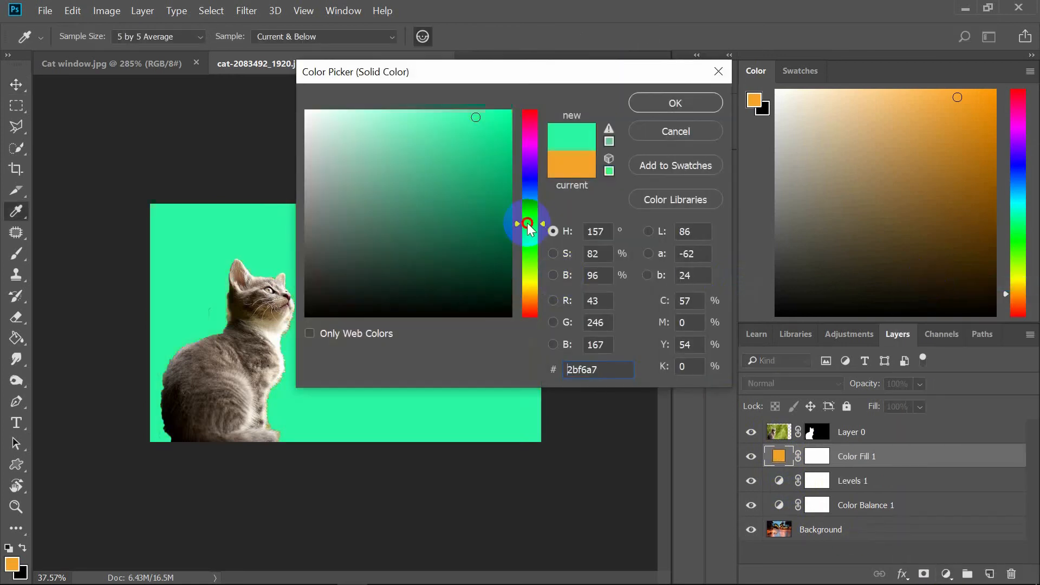
{"action": "left_click_drag", "start_coordinate": [528, 228], "coordinate": [529, 189]}
{"action": "left_click_drag", "start_coordinate": [463, 177], "coordinate": [453, 240]}
{"action": "left_click", "coordinate": [529, 209]}
{"action": "left_click", "coordinate": [485, 209]}
{"action": "left_click", "coordinate": [648, 109]}
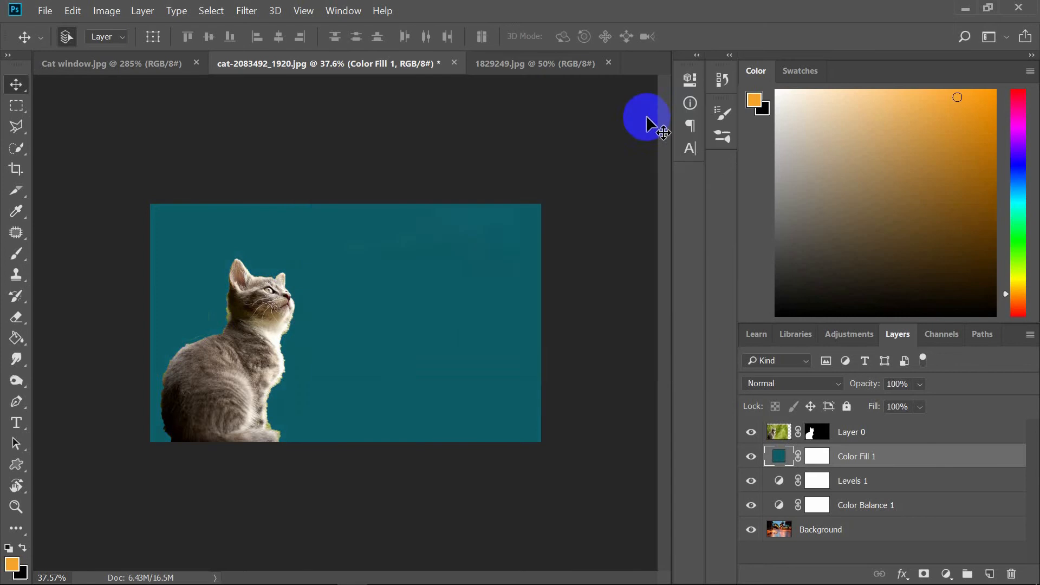
{"action": "left_click", "coordinate": [920, 383]}
{"action": "left_click_drag", "start_coordinate": [925, 401], "coordinate": [891, 405]}
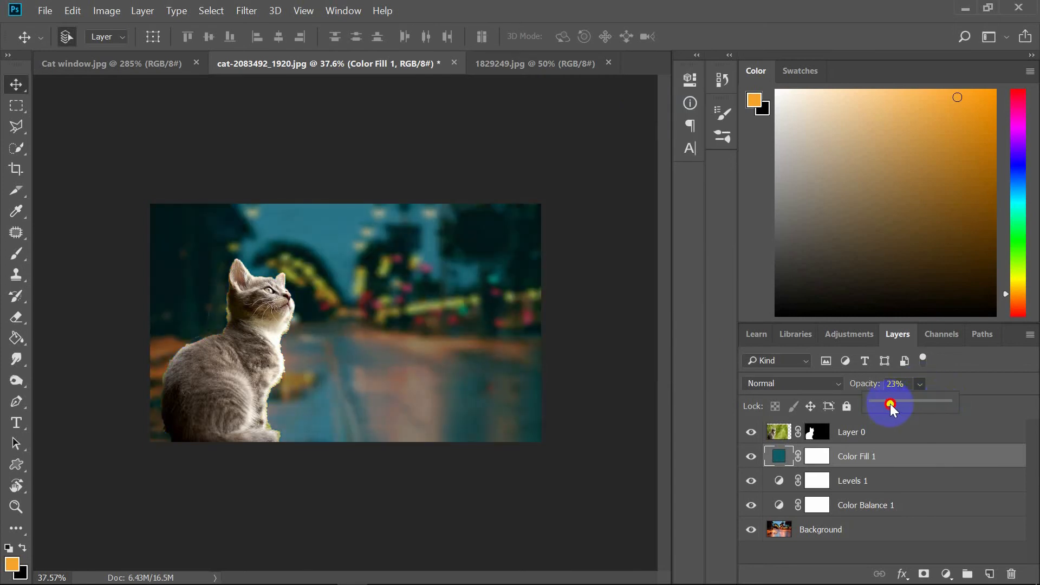
Enlarge the cat on Layer 0 and reposition it so its lower body runs past the canvas edge.
{"action": "key", "text": "ctrl+t"}
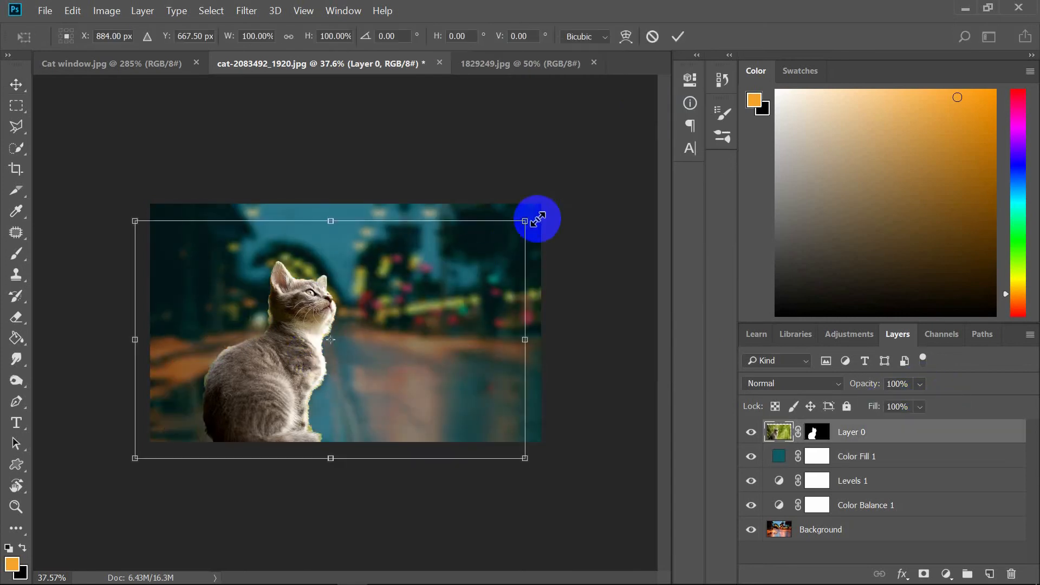
{"action": "left_click_drag", "start_coordinate": [526, 220], "coordinate": [601, 175]}
{"action": "left_click_drag", "start_coordinate": [342, 294], "coordinate": [308, 339]}
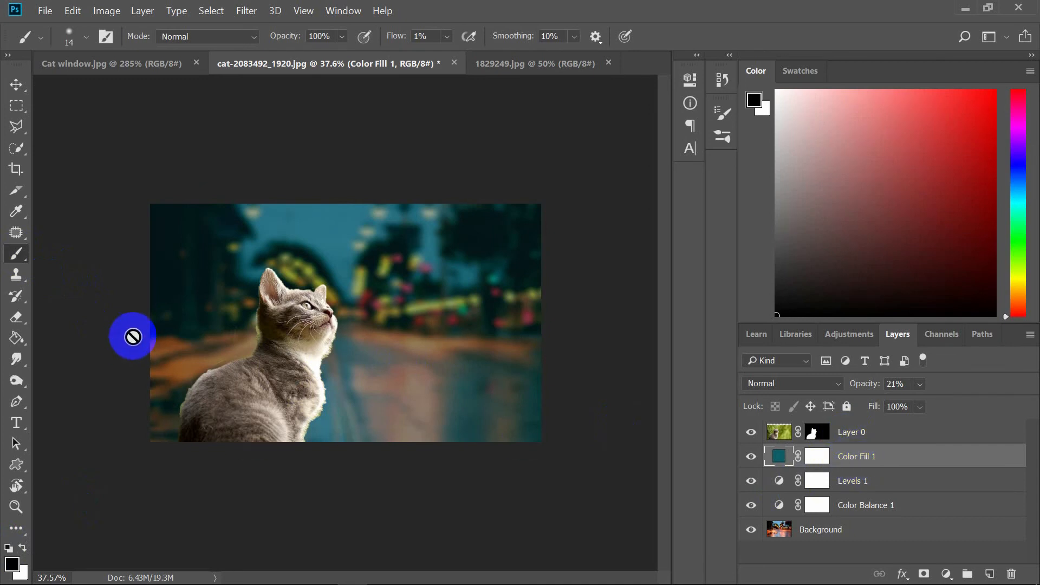
Set up a 117 px Soft Round brush and rasterize the Color Fill 1 layer for painting.
{"action": "left_click", "coordinate": [81, 39]}
{"action": "left_click", "coordinate": [120, 219]}
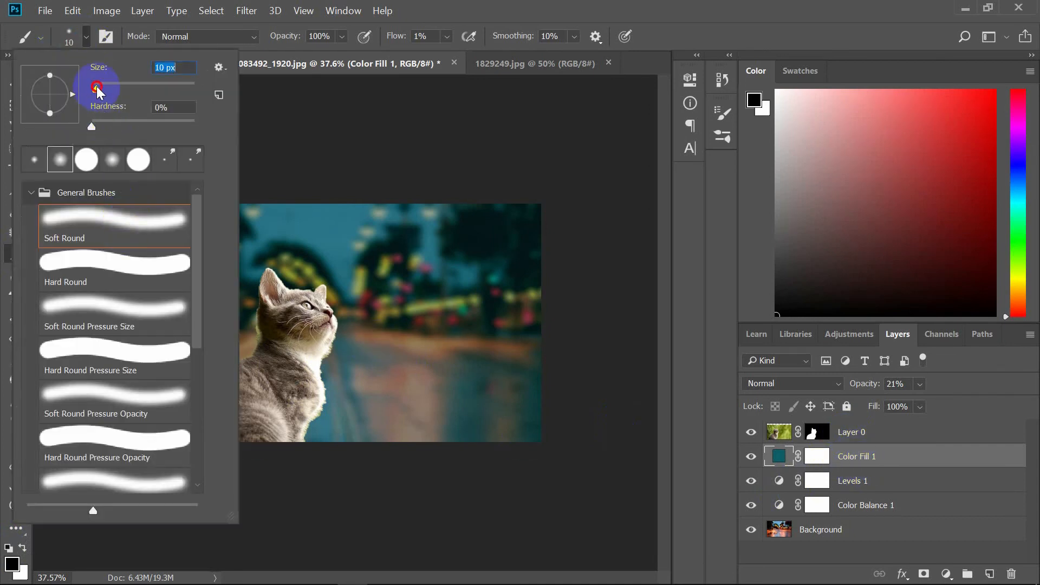
{"action": "left_click", "coordinate": [414, 364]}
{"action": "left_click", "coordinate": [415, 367]}
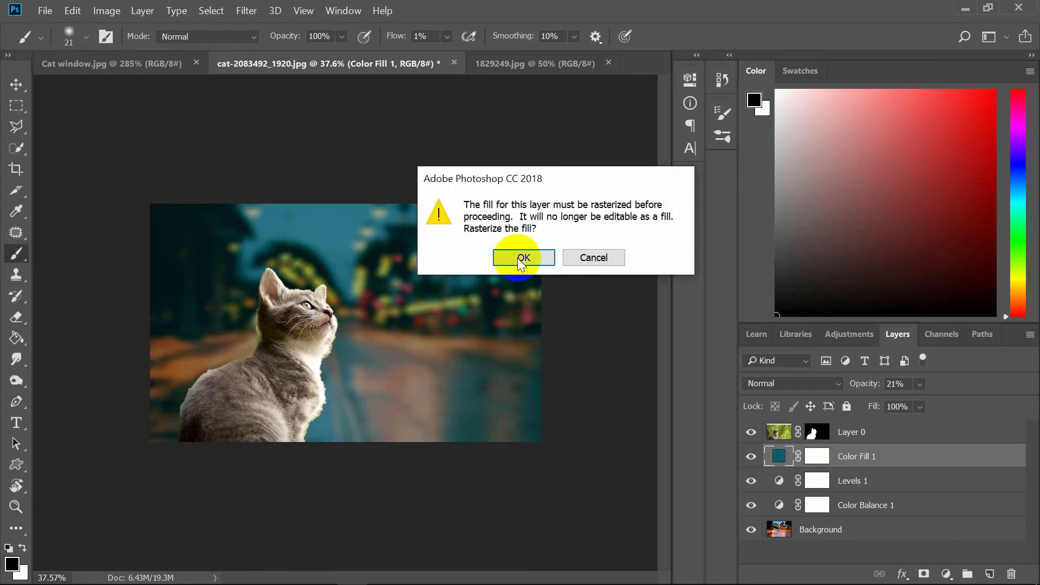
{"action": "left_click", "coordinate": [518, 258]}
{"action": "left_click", "coordinate": [372, 362]}
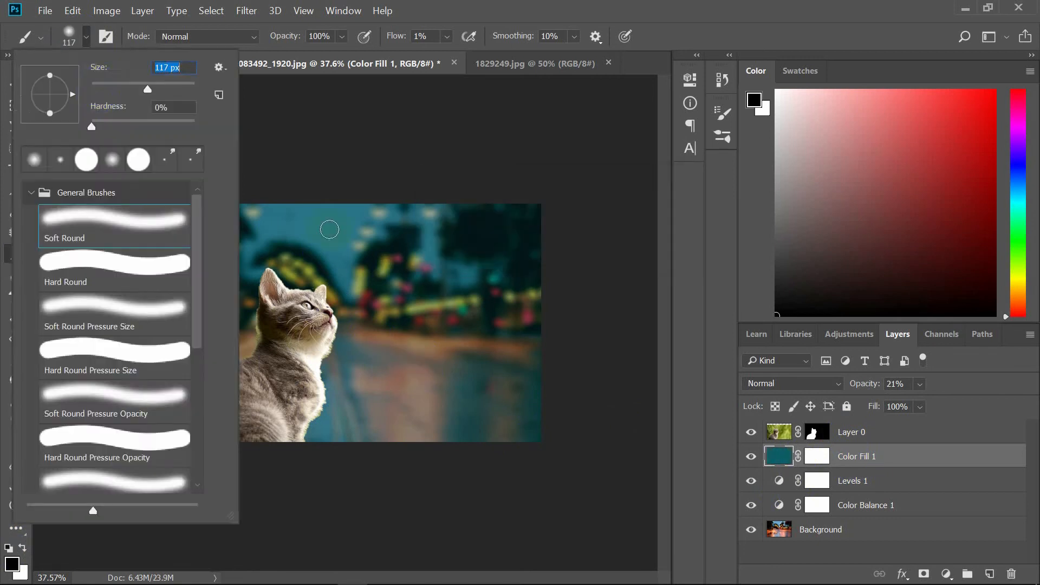
{"action": "left_click", "coordinate": [366, 336]}
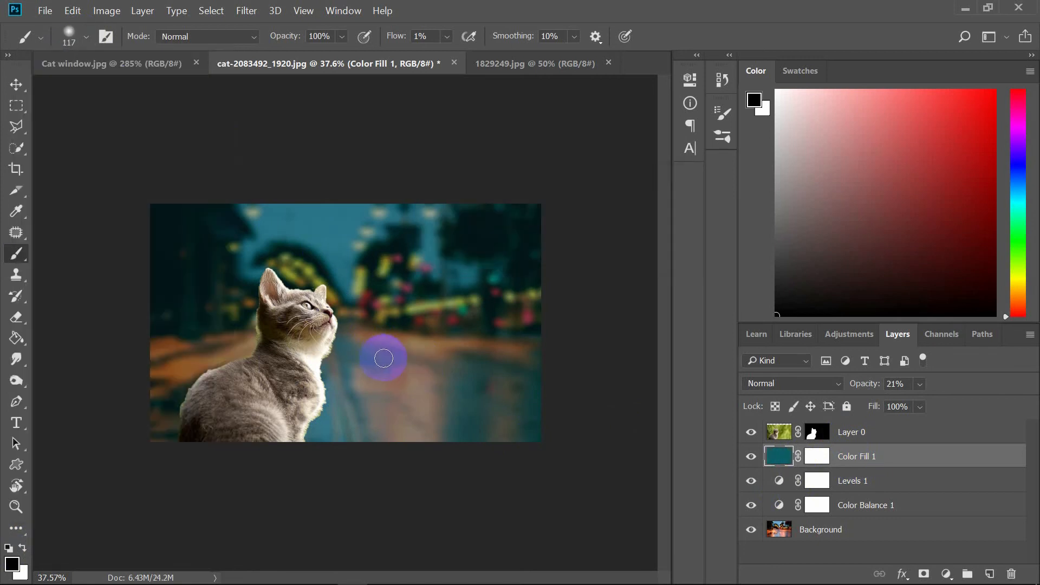
With brush flow at 88%, paint black on Color Fill 1 over the road beside the cat and dab the dark trees, undoing the extra stroke.
{"action": "left_click", "coordinate": [447, 37]}
{"action": "left_click", "coordinate": [515, 64]}
{"action": "left_click_drag", "start_coordinate": [371, 380], "coordinate": [485, 364]}
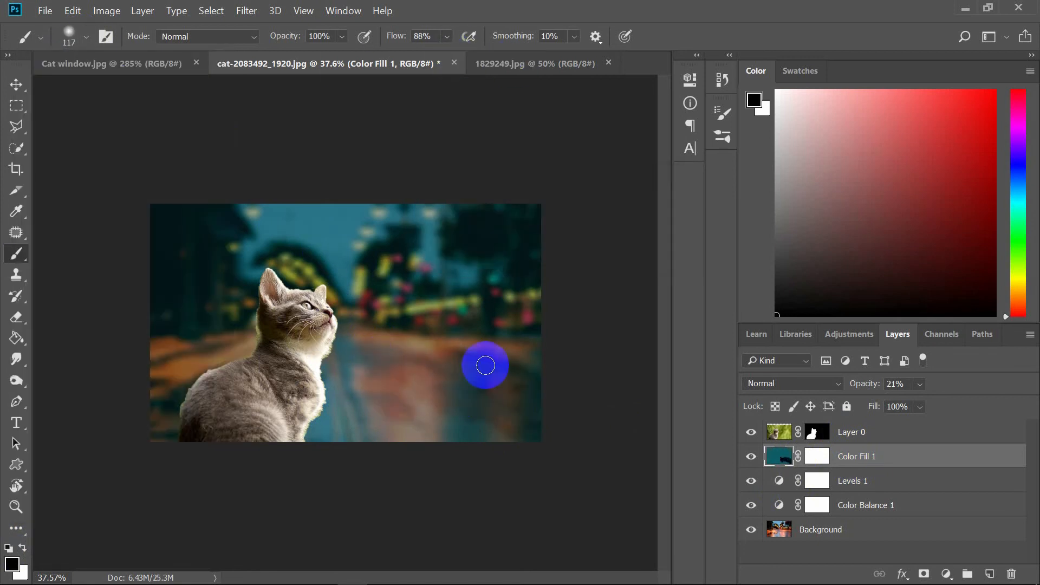
{"action": "mouse_move", "coordinate": [386, 402]}
{"action": "left_mouse_down"}
{"action": "mouse_move", "coordinate": [401, 429]}
{"action": "mouse_move", "coordinate": [502, 418]}
{"action": "left_mouse_up"}
{"action": "left_click", "coordinate": [165, 250]}
{"action": "left_click_drag", "start_coordinate": [172, 216], "coordinate": [166, 311]}
{"action": "key", "text": "ctrl+z"}
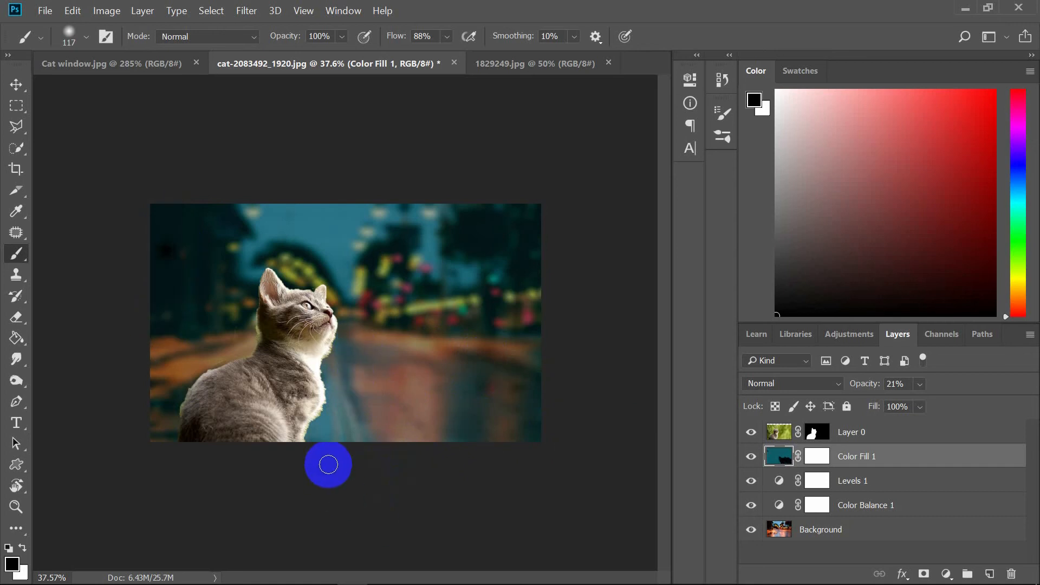
{"action": "left_click", "coordinate": [817, 457]}
{"action": "key", "text": "x"}
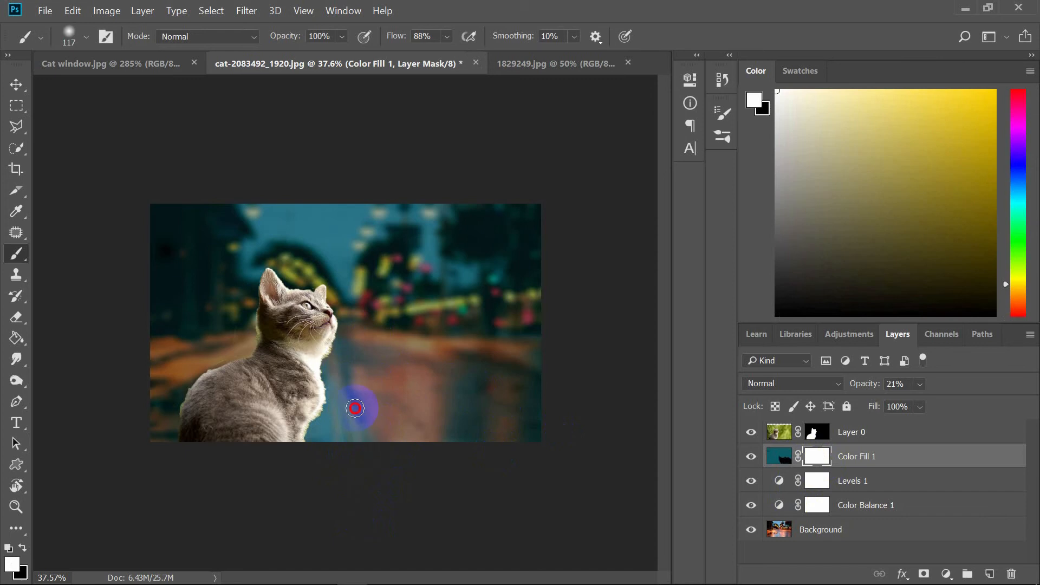
Add a Levels adjustment clipped to the cat on Layer 0 and lower its white output level to 107.
{"action": "left_click", "coordinate": [831, 433]}
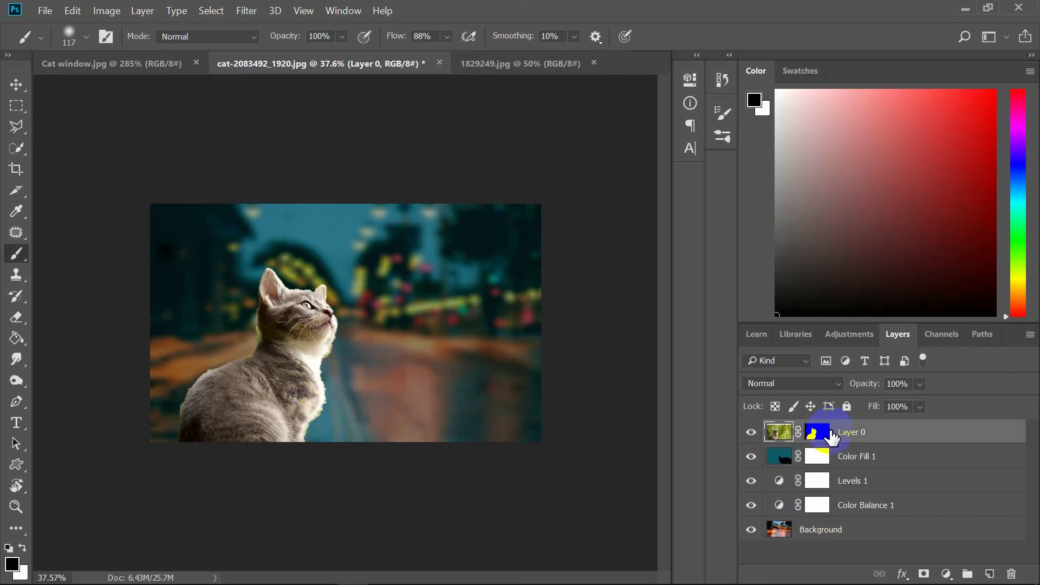
{"action": "left_click", "coordinate": [946, 573]}
{"action": "left_click", "coordinate": [915, 350]}
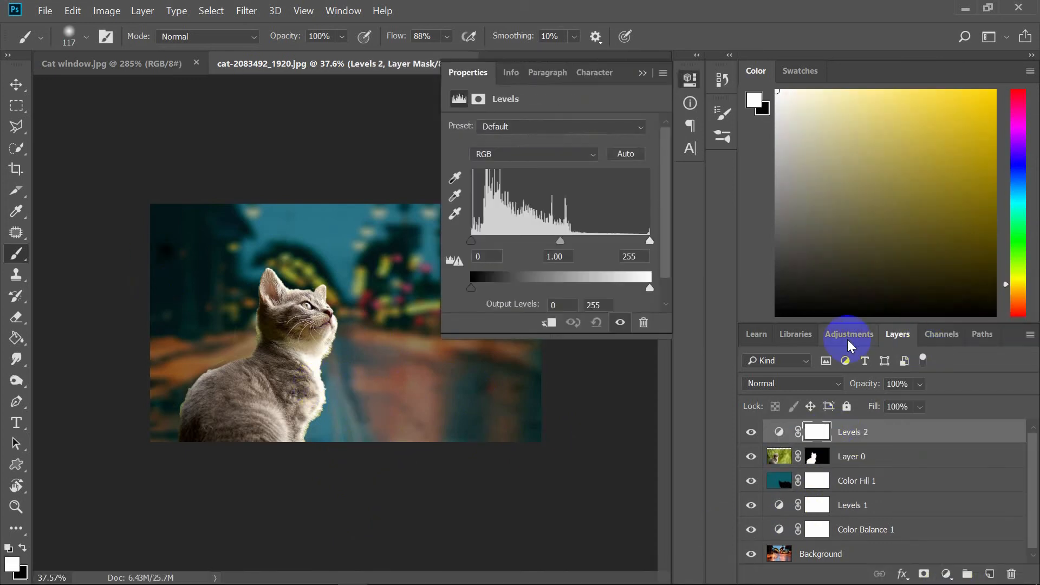
{"action": "left_click", "coordinate": [549, 322]}
{"action": "left_click_drag", "start_coordinate": [649, 287], "coordinate": [545, 287]}
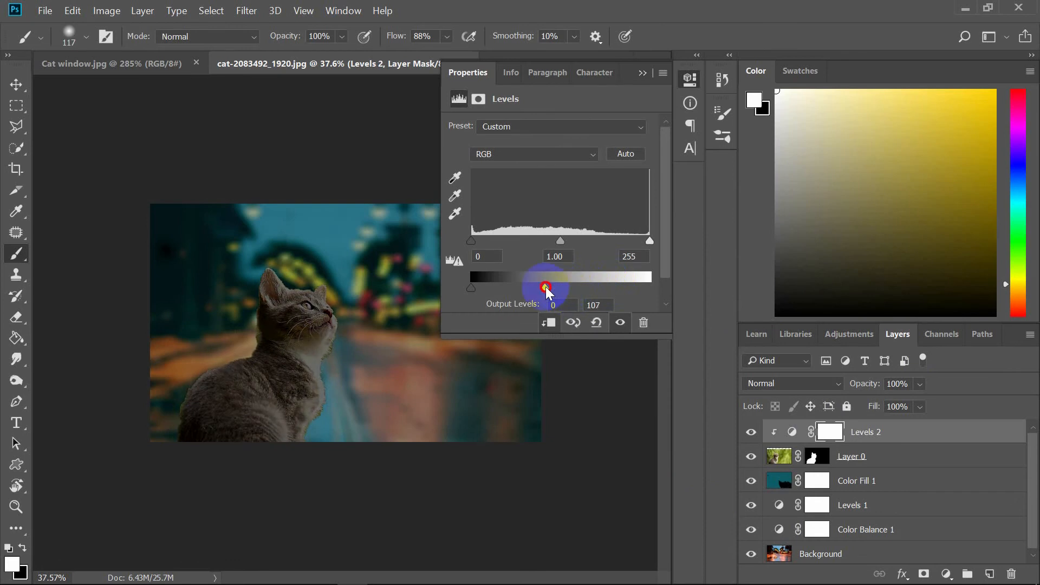
{"action": "left_click", "coordinate": [644, 73]}
Add a Color Balance adjustment clipped to the cat, shifting its midtones toward blue, at 58% opacity.
{"action": "left_click", "coordinate": [947, 576]}
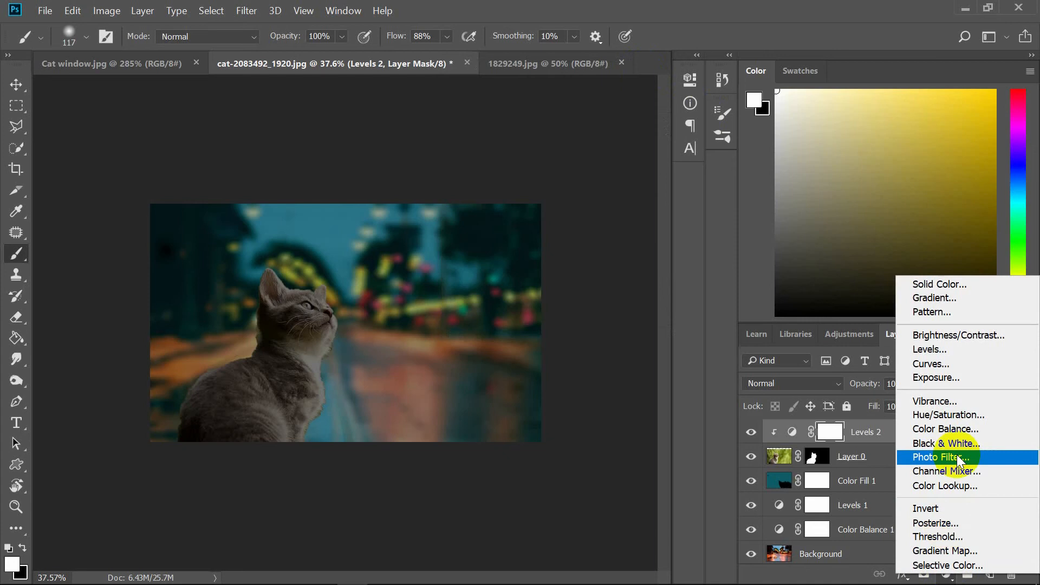
{"action": "left_click", "coordinate": [957, 431]}
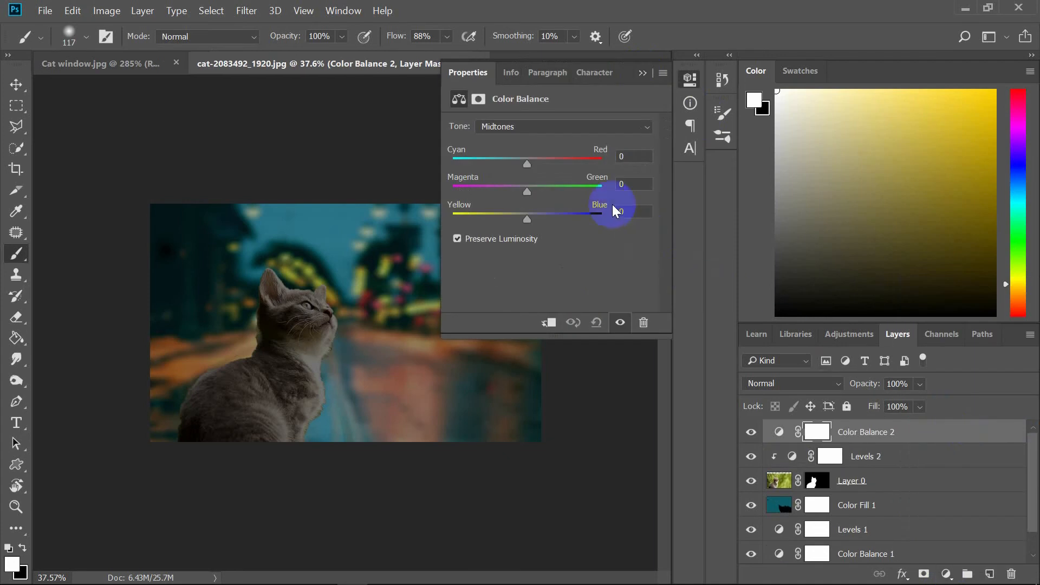
{"action": "key", "text": "ctrl+alt+g"}
{"action": "left_click_drag", "start_coordinate": [527, 164], "coordinate": [524, 194]}
{"action": "left_click_drag", "start_coordinate": [527, 220], "coordinate": [545, 221]}
{"action": "left_click", "coordinate": [643, 73]}
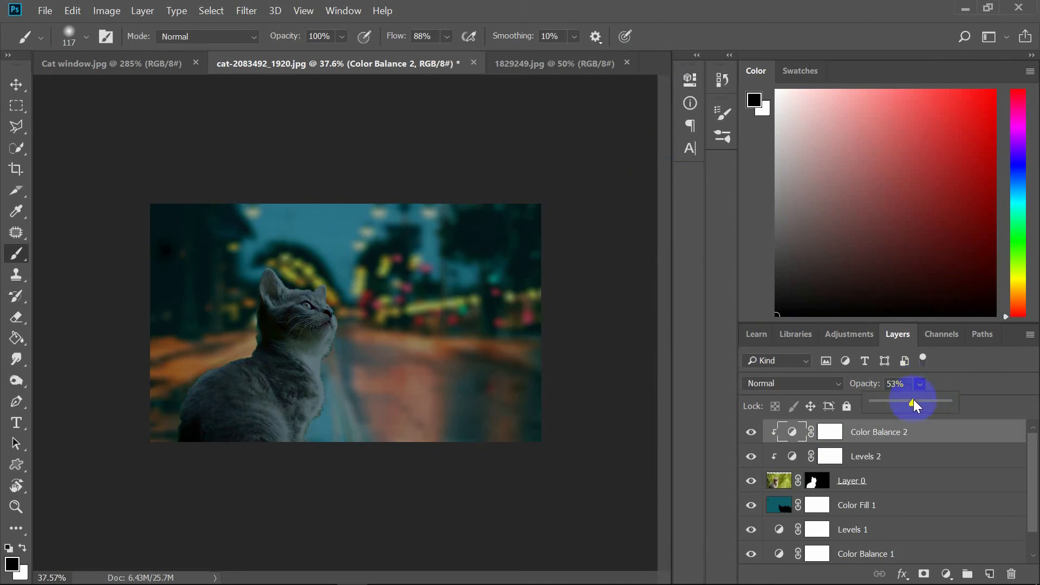
{"action": "left_click_drag", "start_coordinate": [915, 405], "coordinate": [914, 408]}
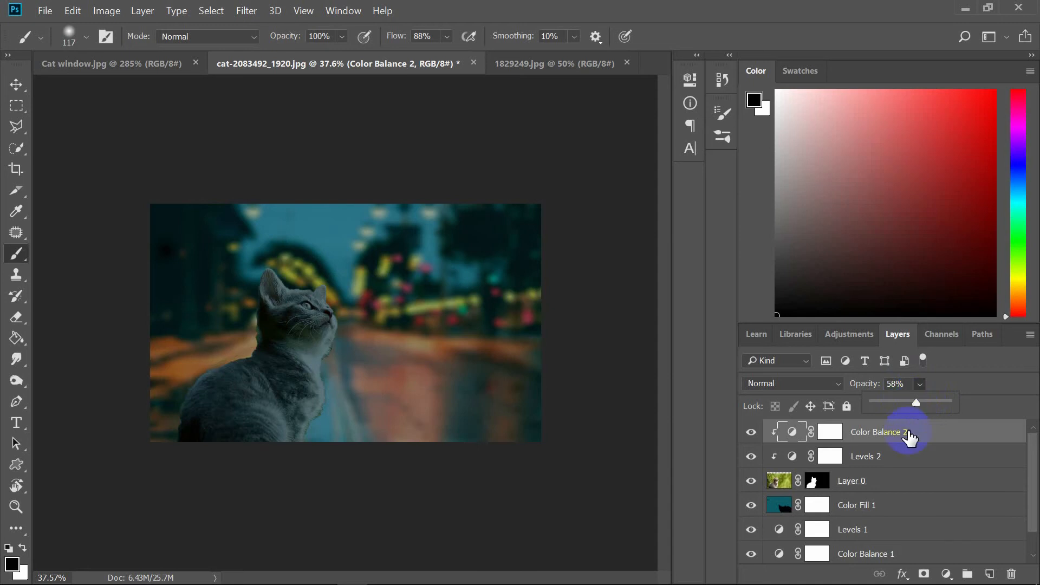
Apply the cat's layer mask on Layer 0 permanently and ready the Smudge tool for its edges.
{"action": "left_click", "coordinate": [859, 476]}
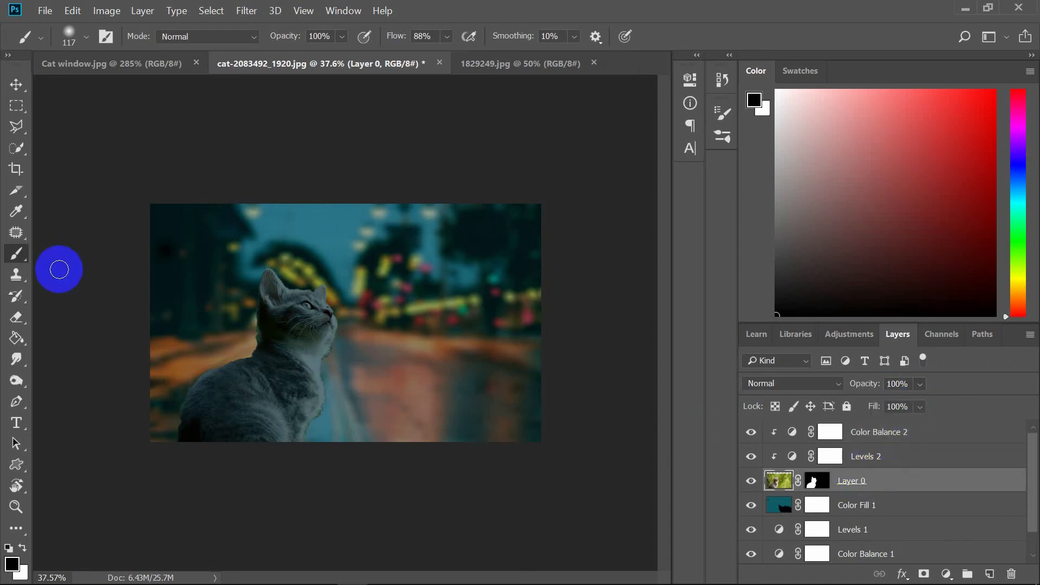
{"action": "scroll", "coordinate": [325, 281], "scroll_direction": "up", "scroll_amount": 5}
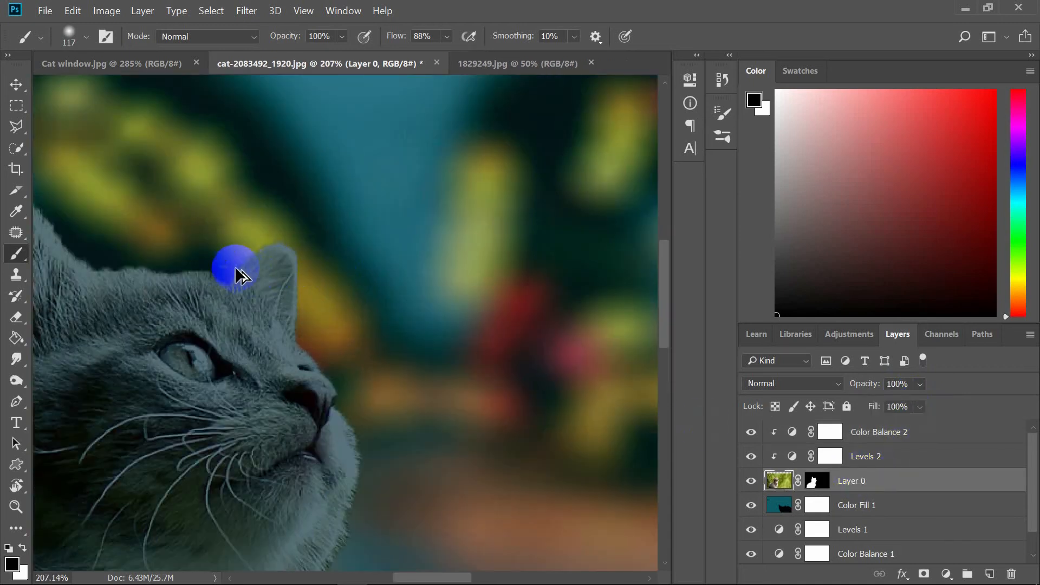
{"action": "scroll", "coordinate": [225, 306], "scroll_direction": "up", "scroll_amount": 3}
{"action": "key", "text": "r"}
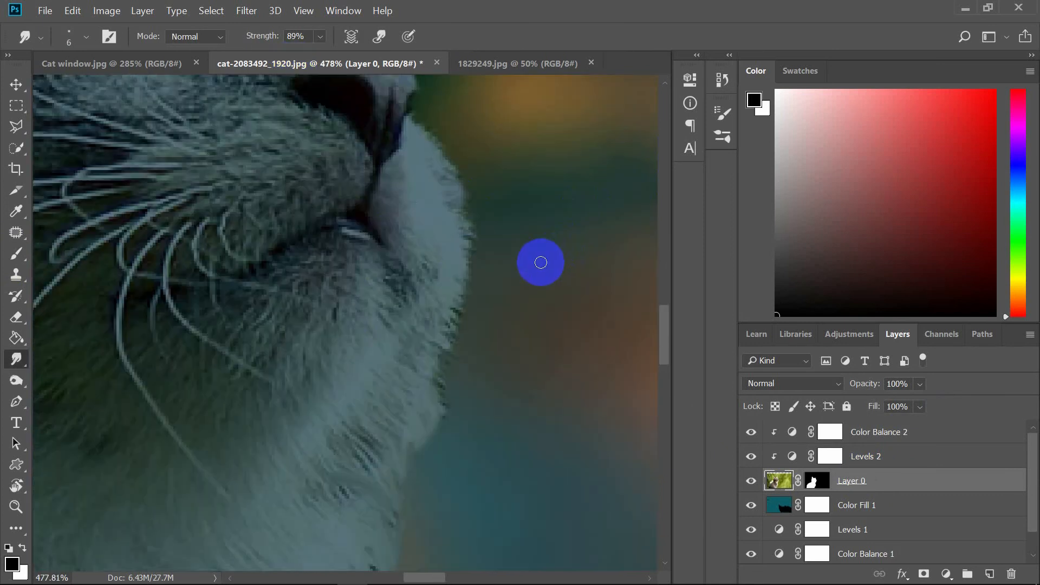
{"action": "left_click", "coordinate": [778, 484]}
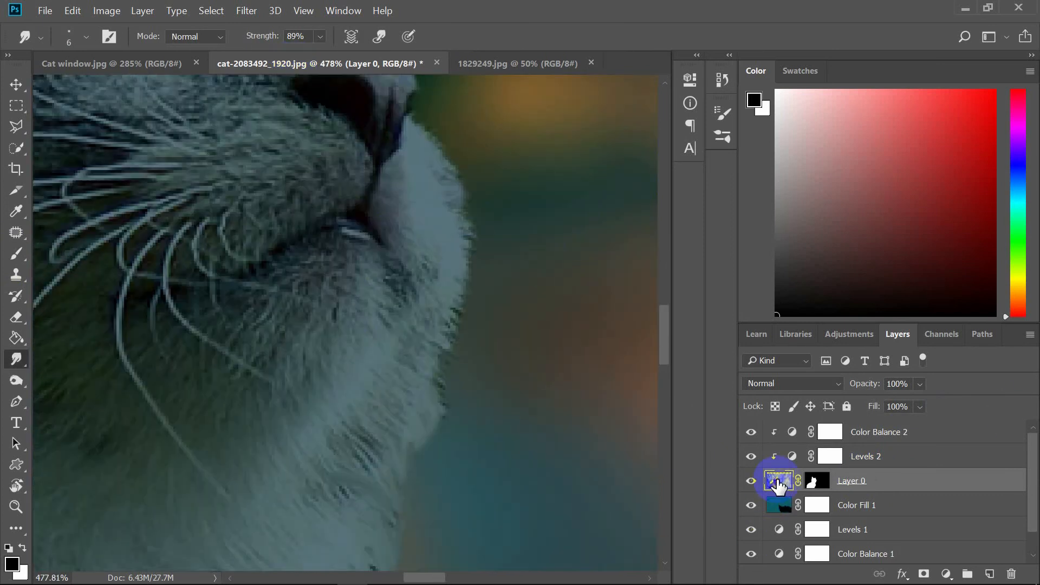
{"action": "right_click", "coordinate": [815, 481]}
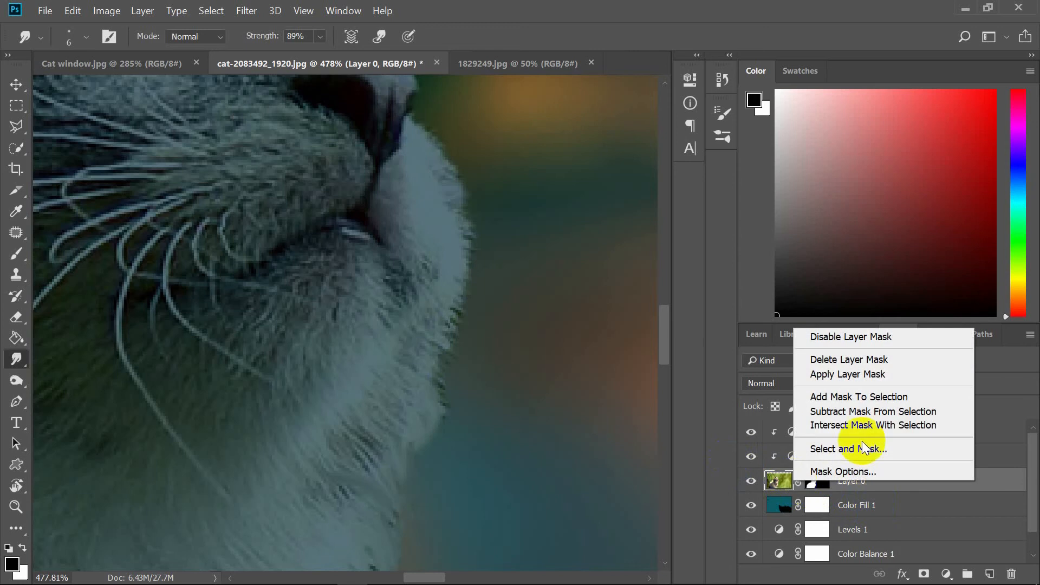
{"action": "left_click", "coordinate": [859, 374]}
Smudge fine hairs outward from the edge of the cat's muzzle and chin, reducing the Smudge brush to 3 px.
{"action": "left_click_drag", "start_coordinate": [456, 324], "coordinate": [505, 345]}
{"action": "left_click", "coordinate": [86, 36]}
{"action": "left_click_drag", "start_coordinate": [94, 91], "coordinate": [93, 91]}
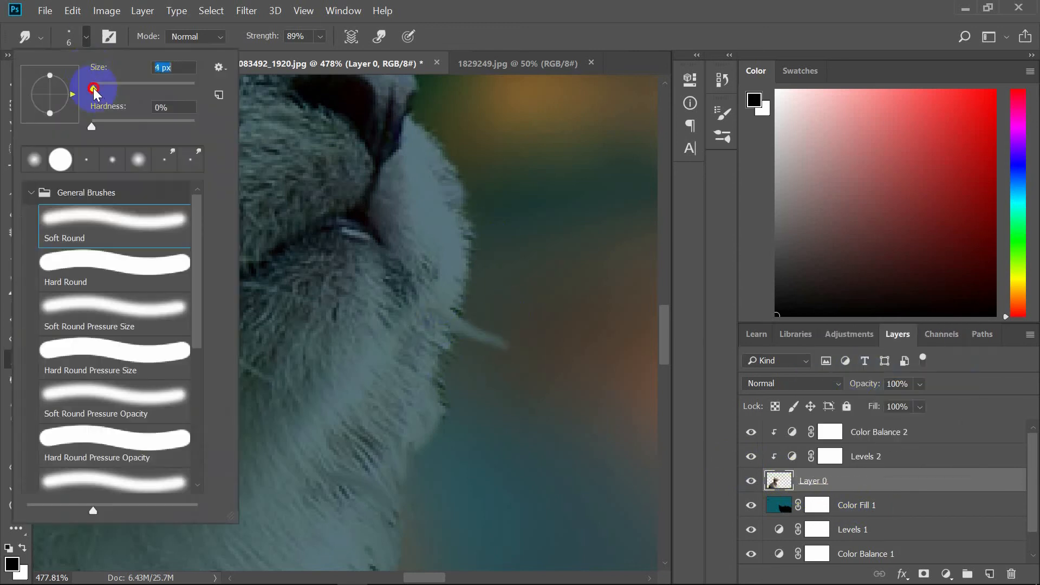
{"action": "left_click_drag", "start_coordinate": [465, 273], "coordinate": [506, 281]}
{"action": "left_click_drag", "start_coordinate": [463, 244], "coordinate": [527, 239]}
{"action": "left_click_drag", "start_coordinate": [458, 211], "coordinate": [499, 178]}
{"action": "left_click_drag", "start_coordinate": [440, 163], "coordinate": [488, 137]}
Smudge short hairs along the outline of the cat's ears and head, with the strength reduced to 35%.
{"action": "scroll", "coordinate": [446, 190], "scroll_direction": "up", "scroll_amount": 6}
{"action": "left_click_drag", "start_coordinate": [326, 194], "coordinate": [343, 176]}
{"action": "key", "text": "3"}
{"action": "key", "text": "5"}
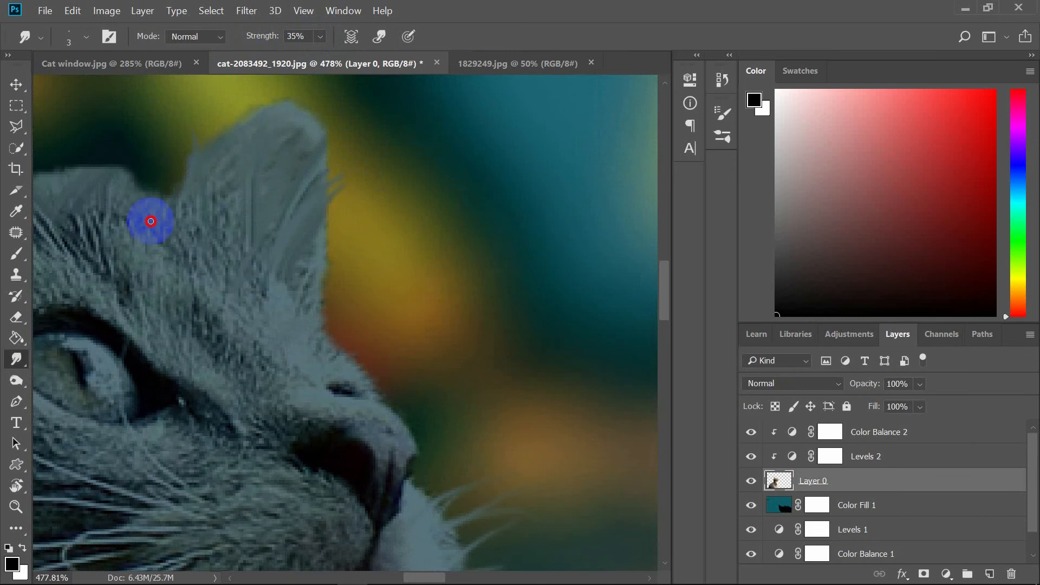
{"action": "scroll", "coordinate": [229, 144], "scroll_direction": "left", "scroll_amount": 5}
{"action": "left_click_drag", "start_coordinate": [365, 134], "coordinate": [355, 395]}
{"action": "mouse_move", "coordinate": [247, 376]}
{"action": "left_mouse_down"}
{"action": "mouse_move", "coordinate": [283, 387]}
{"action": "mouse_move", "coordinate": [239, 350]}
{"action": "mouse_move", "coordinate": [260, 308]}
{"action": "mouse_move", "coordinate": [243, 309]}
{"action": "mouse_move", "coordinate": [298, 242]}
{"action": "mouse_move", "coordinate": [348, 218]}
{"action": "left_mouse_up"}
Smudge fur strands outward along the cat's chest edge, using 67% strength and raising it to 84%.
{"action": "key", "text": "6"}
{"action": "key", "text": "7"}
{"action": "key", "text": "x"}
{"action": "scroll", "coordinate": [348, 260], "scroll_direction": "up", "scroll_amount": 4}
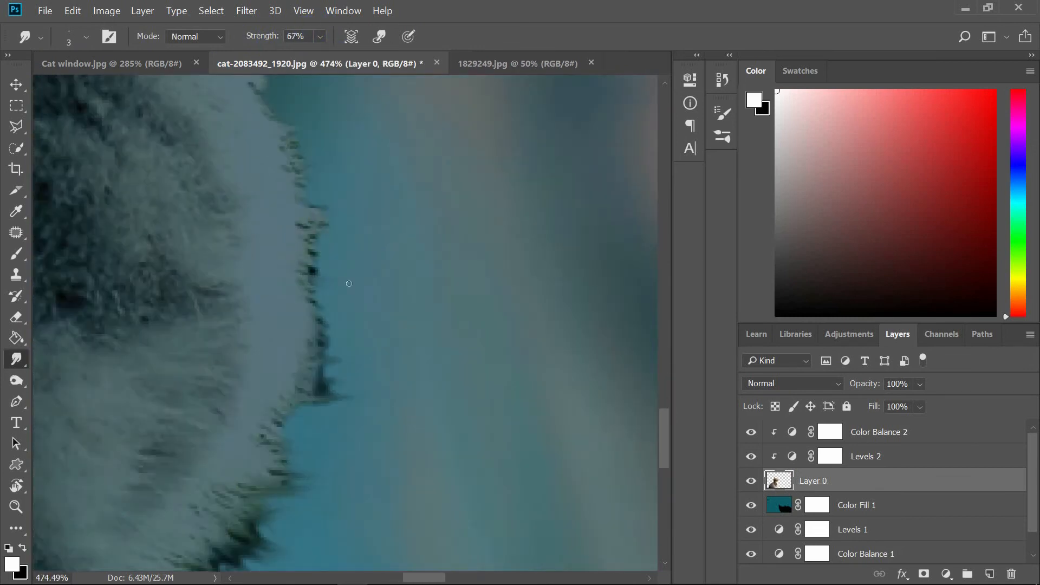
{"action": "left_click_drag", "start_coordinate": [311, 271], "coordinate": [332, 272]}
{"action": "scroll", "coordinate": [342, 271], "scroll_direction": "up", "scroll_amount": 2}
{"action": "left_click", "coordinate": [319, 37]}
{"action": "left_click_drag", "start_coordinate": [341, 57], "coordinate": [355, 57]}
{"action": "left_click_drag", "start_coordinate": [319, 461], "coordinate": [369, 479]}
Smudge the remaining fur edges along the cat's chest, back and large ear at 84% strength.
{"action": "scroll", "coordinate": [379, 390], "scroll_direction": "up", "scroll_amount": 5}
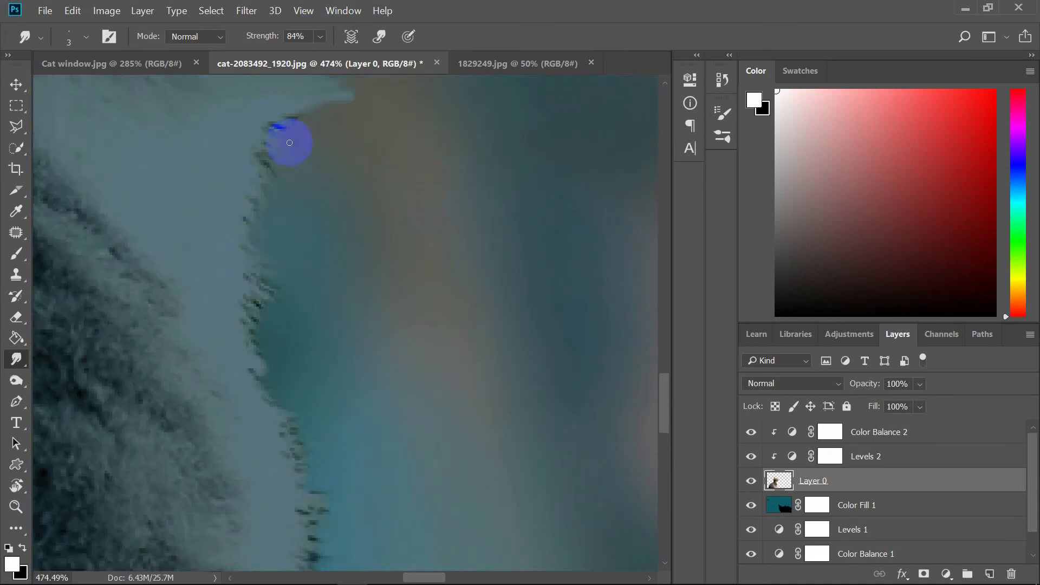
{"action": "scroll", "coordinate": [327, 244], "scroll_direction": "up", "scroll_amount": 5}
{"action": "scroll", "coordinate": [383, 181], "scroll_direction": "down", "scroll_amount": 5}
{"action": "scroll", "coordinate": [196, 461], "scroll_direction": "up", "scroll_amount": 4}
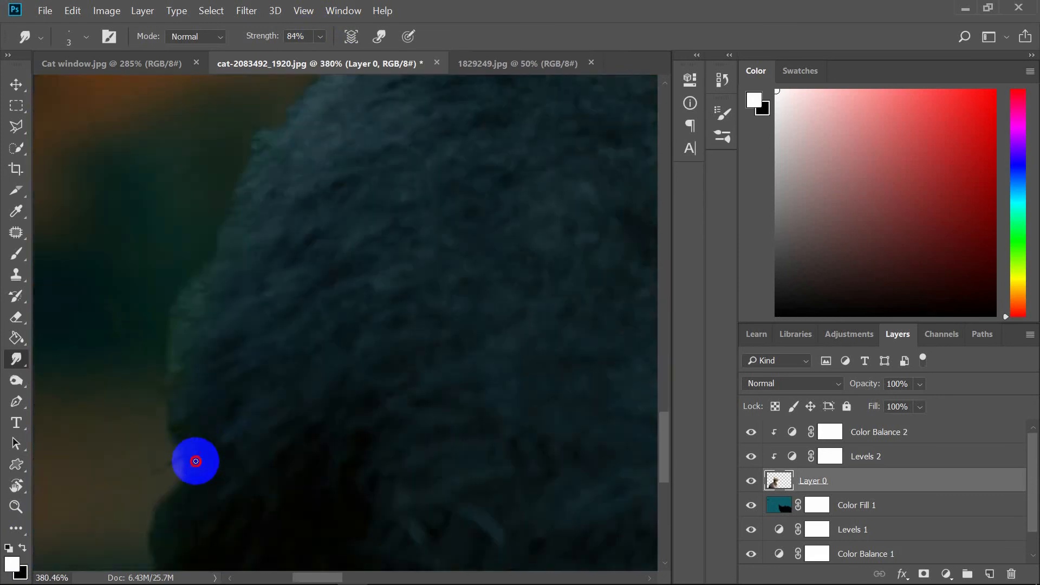
{"action": "scroll", "coordinate": [255, 287], "scroll_direction": "down", "scroll_amount": 5}
{"action": "scroll", "coordinate": [361, 255], "scroll_direction": "up", "scroll_amount": 5}
{"action": "scroll", "coordinate": [472, 203], "scroll_direction": "up", "scroll_amount": 3}
{"action": "scroll", "coordinate": [460, 274], "scroll_direction": "up", "scroll_amount": 5}
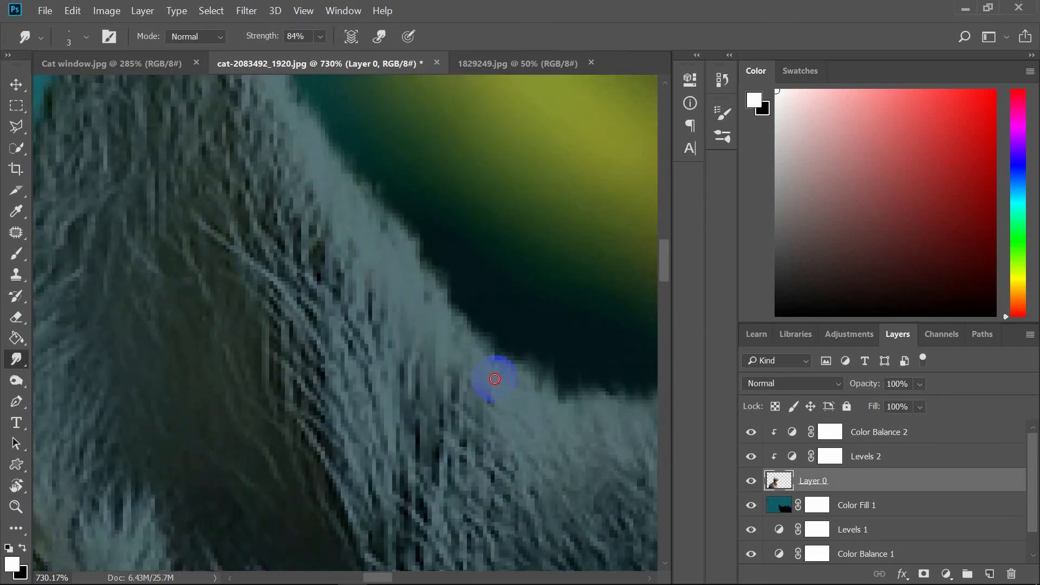
{"action": "scroll", "coordinate": [494, 379], "scroll_direction": "down", "scroll_amount": 9}
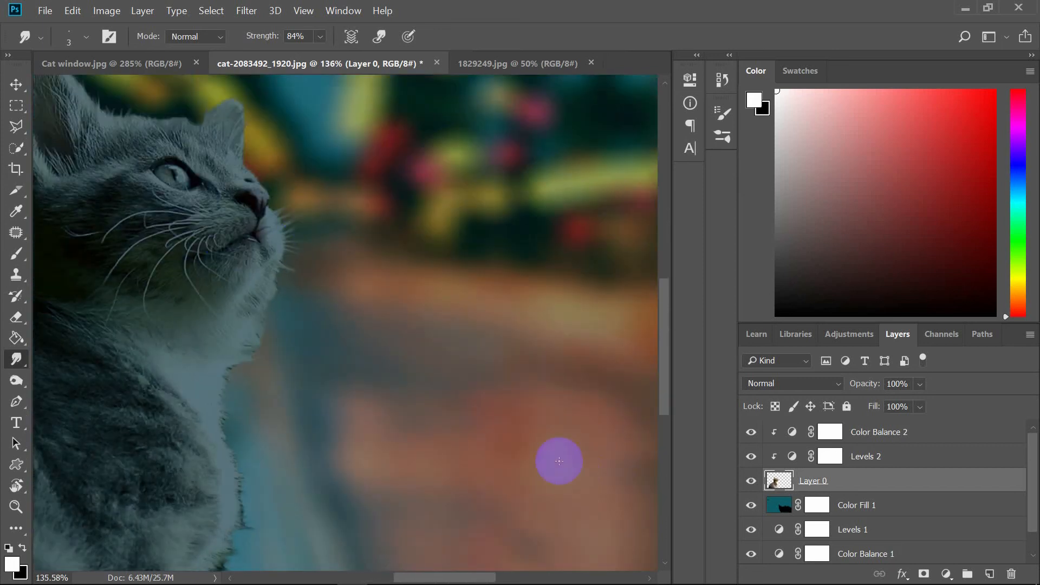
{"action": "scroll", "coordinate": [559, 461], "scroll_direction": "down", "scroll_amount": 4}
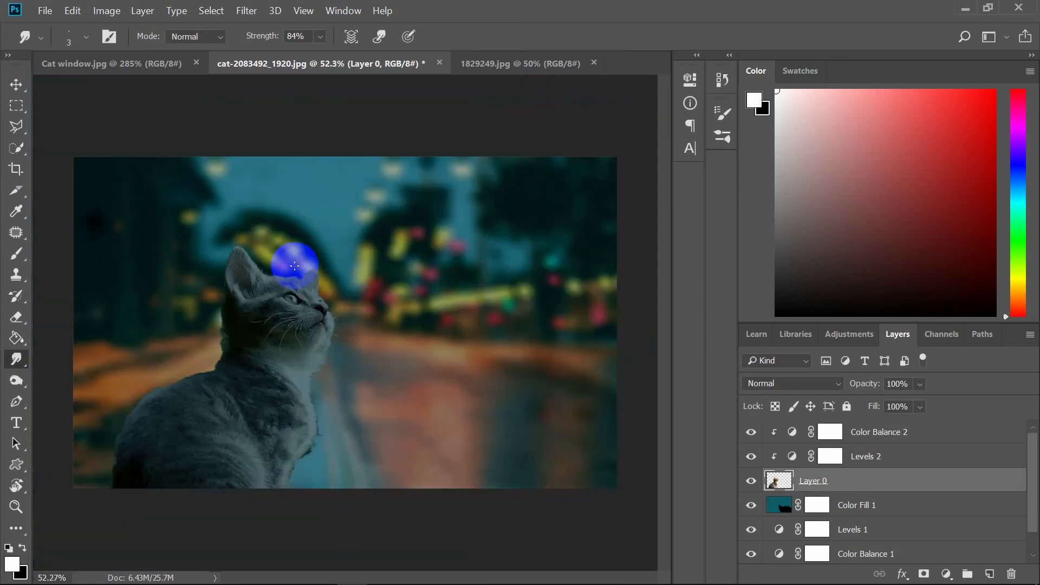
Open unnamed.png and bring its butterfly into the cat composition as a new layer.
{"action": "left_click", "coordinate": [43, 11]}
{"action": "left_click", "coordinate": [47, 41]}
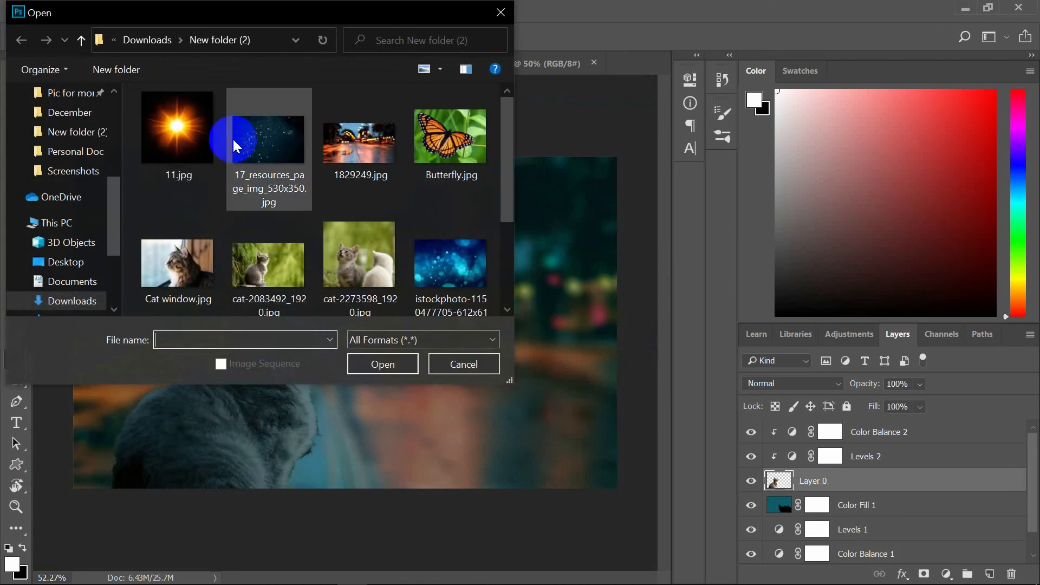
{"action": "left_click", "coordinate": [196, 238]}
{"action": "left_click", "coordinate": [412, 364]}
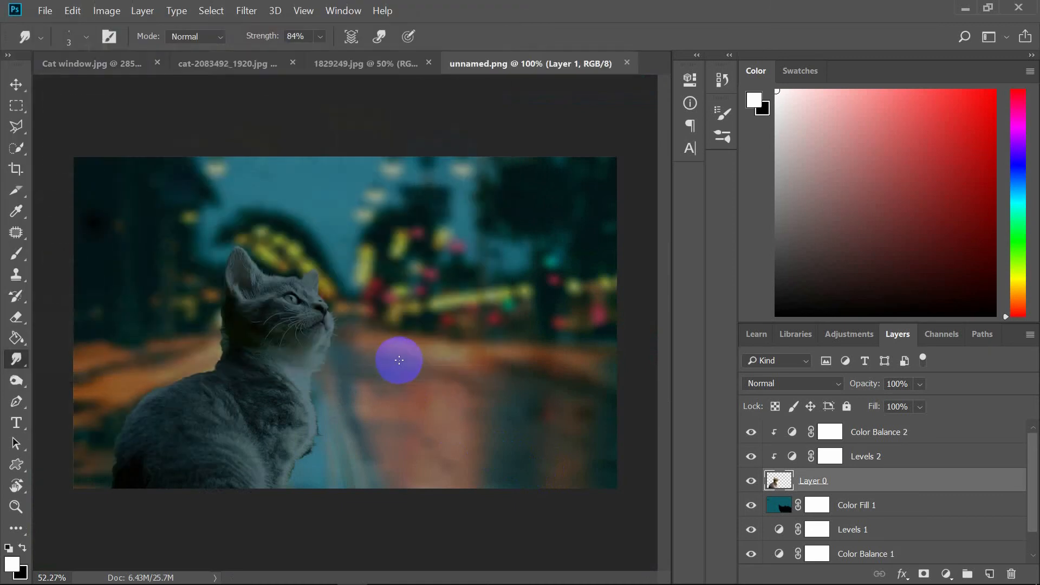
{"action": "left_click_drag", "start_coordinate": [305, 324], "coordinate": [418, 247]}
Scale the butterfly down and place it in the air ahead of the cat's gaze.
{"action": "key", "text": "ctrl+t"}
{"action": "left_click_drag", "start_coordinate": [495, 176], "coordinate": [452, 215]}
{"action": "mouse_move", "coordinate": [394, 260]}
{"action": "left_mouse_down"}
{"action": "mouse_move", "coordinate": [407, 249]}
{"action": "mouse_move", "coordinate": [391, 243]}
{"action": "left_mouse_up"}
{"action": "left_click", "coordinate": [678, 37]}
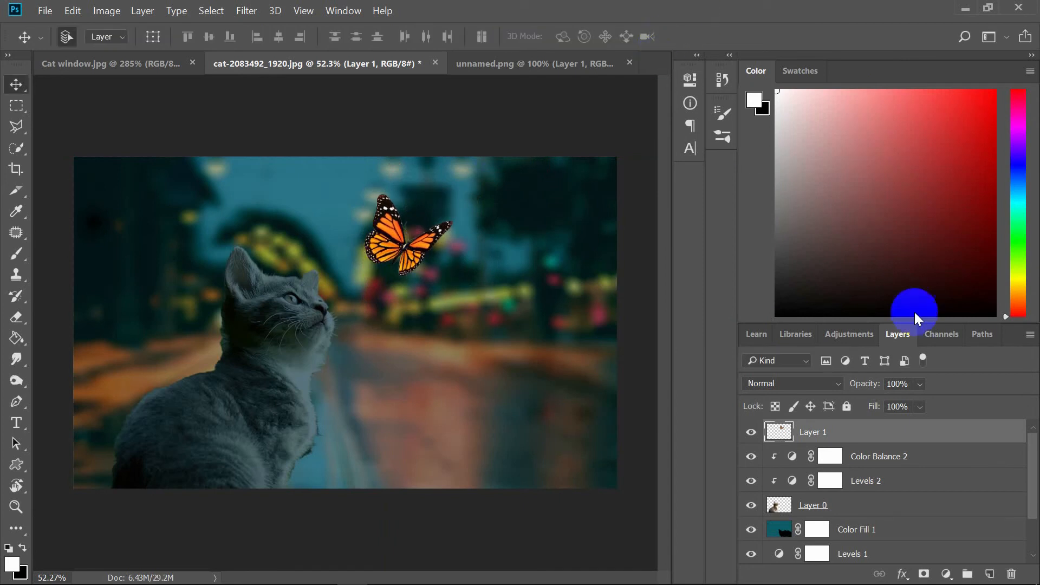
Add a Brightness/Contrast adjustment clipped to the butterfly layer, with brightness 150 and contrast 31.
{"action": "left_click", "coordinate": [949, 575]}
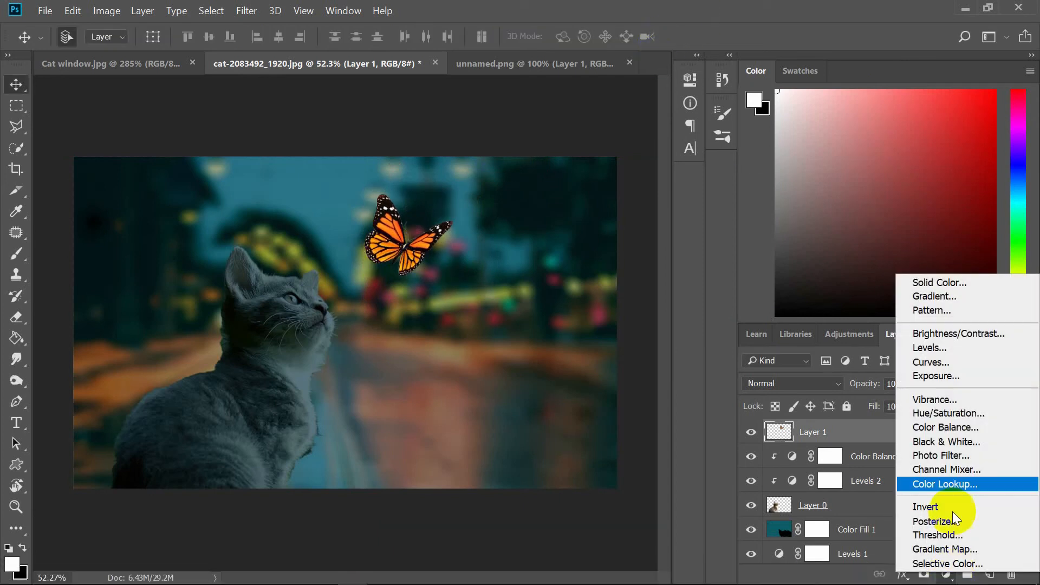
{"action": "left_click", "coordinate": [949, 334]}
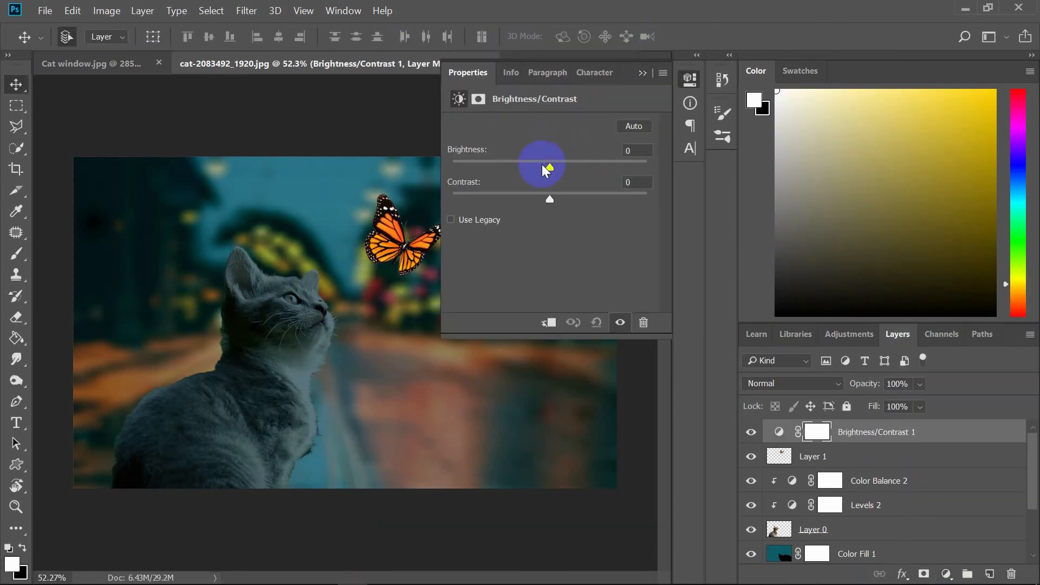
{"action": "key", "text": "ctrl+alt+g"}
{"action": "left_click_drag", "start_coordinate": [549, 172], "coordinate": [731, 179]}
{"action": "left_click_drag", "start_coordinate": [550, 199], "coordinate": [661, 206]}
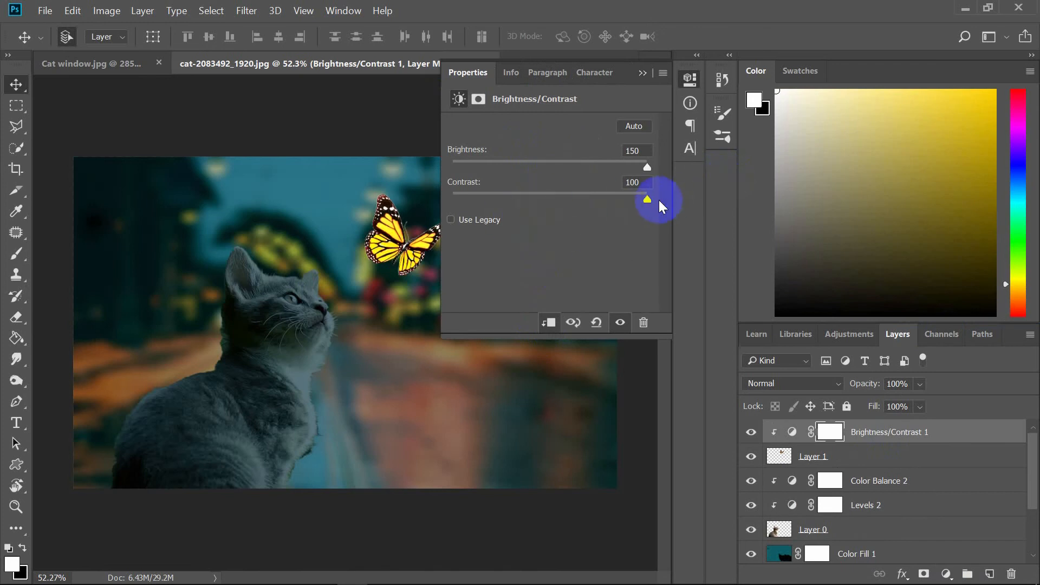
{"action": "mouse_move", "coordinate": [567, 194]}
{"action": "left_mouse_down"}
{"action": "mouse_move", "coordinate": [470, 197]}
{"action": "mouse_move", "coordinate": [638, 165]}
{"action": "mouse_move", "coordinate": [580, 195]}
{"action": "left_mouse_up"}
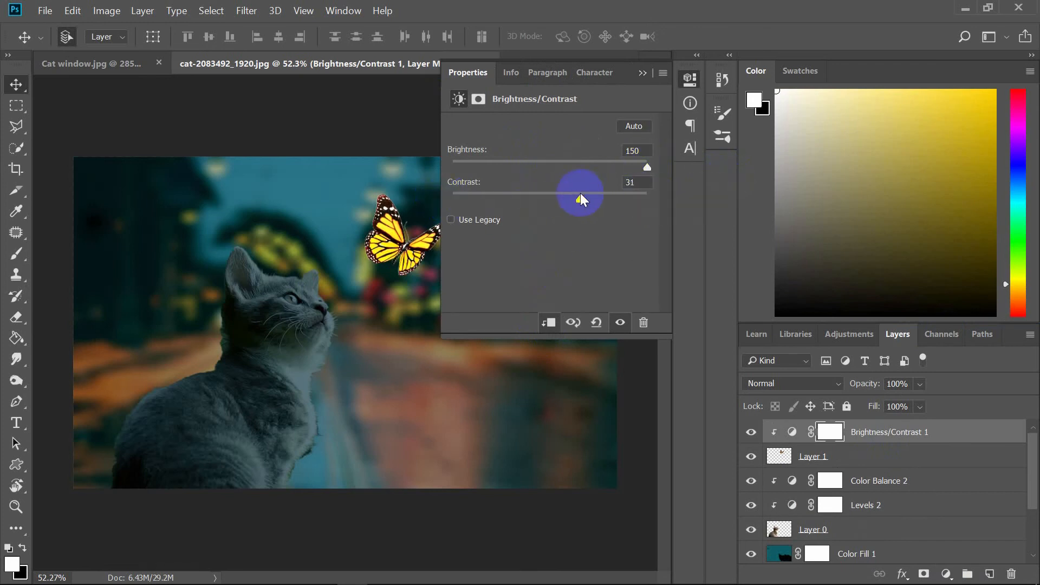
{"action": "left_click", "coordinate": [643, 73]}
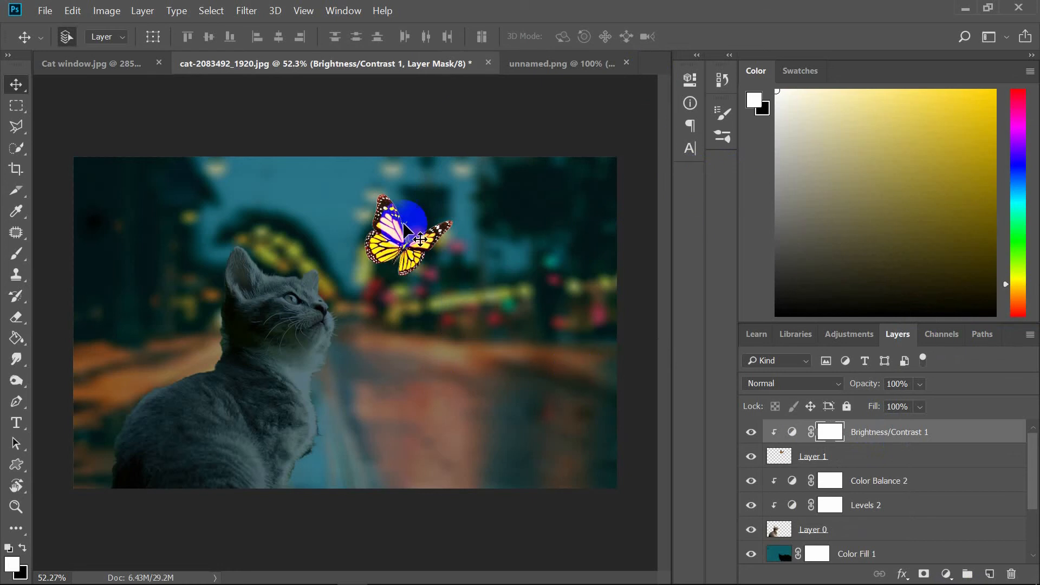
Move the butterfly slightly higher and farther from the cat, and recheck its Brightness/Contrast settings.
{"action": "left_click_drag", "start_coordinate": [387, 248], "coordinate": [403, 232]}
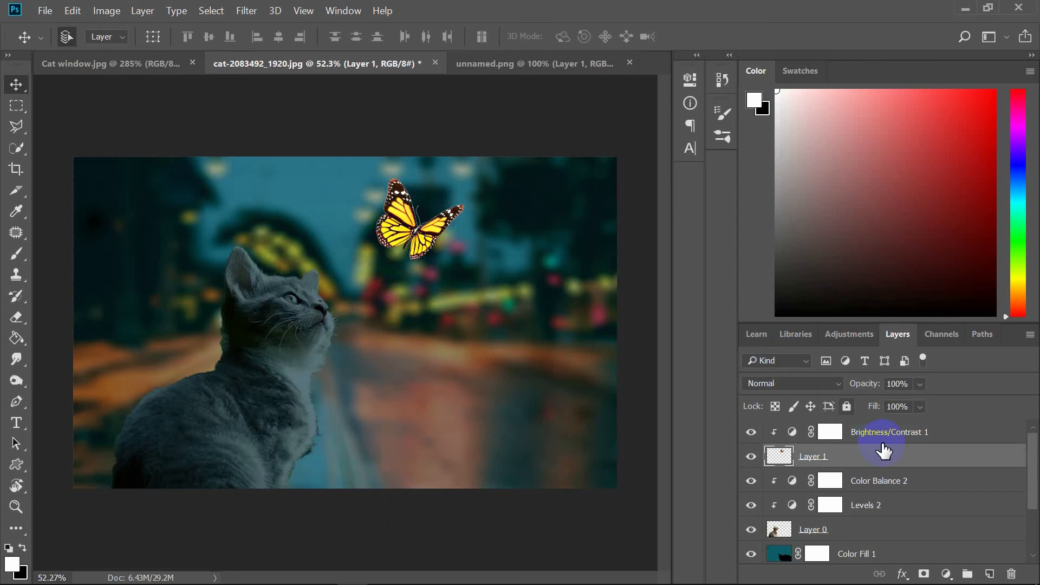
{"action": "left_click", "coordinate": [792, 434]}
{"action": "left_click", "coordinate": [793, 433]}
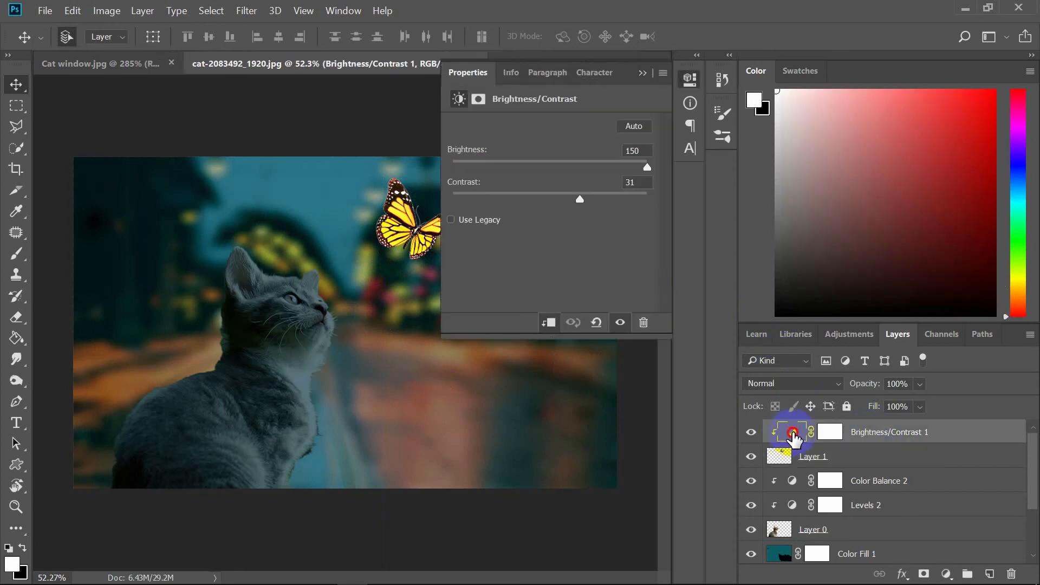
{"action": "left_click", "coordinate": [858, 433]}
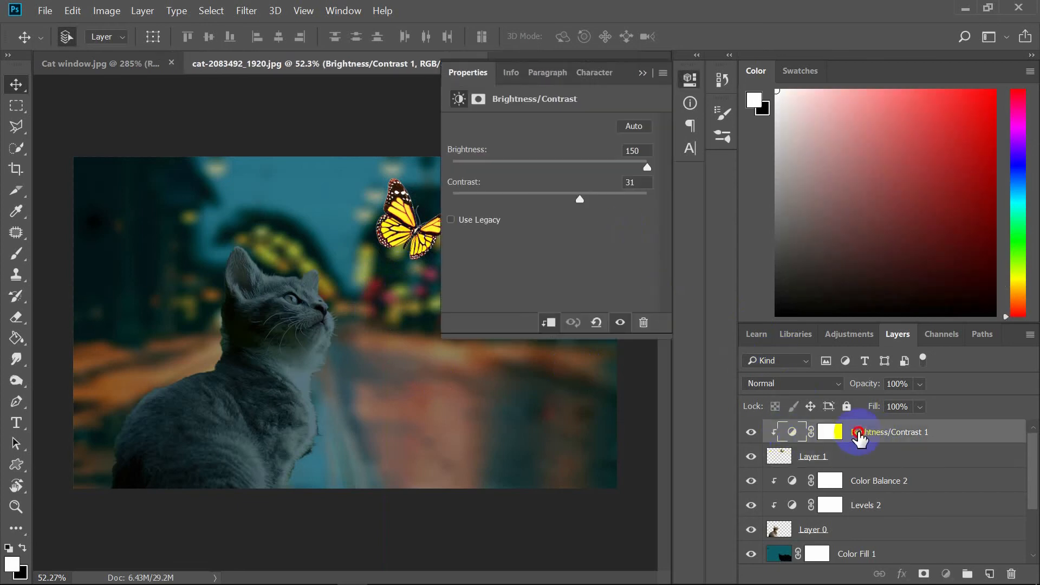
{"action": "left_click", "coordinate": [640, 75]}
Add a second Brightness/Contrast adjustment clipped to the butterfly and raise its brightness moderately.
{"action": "left_click", "coordinate": [946, 573]}
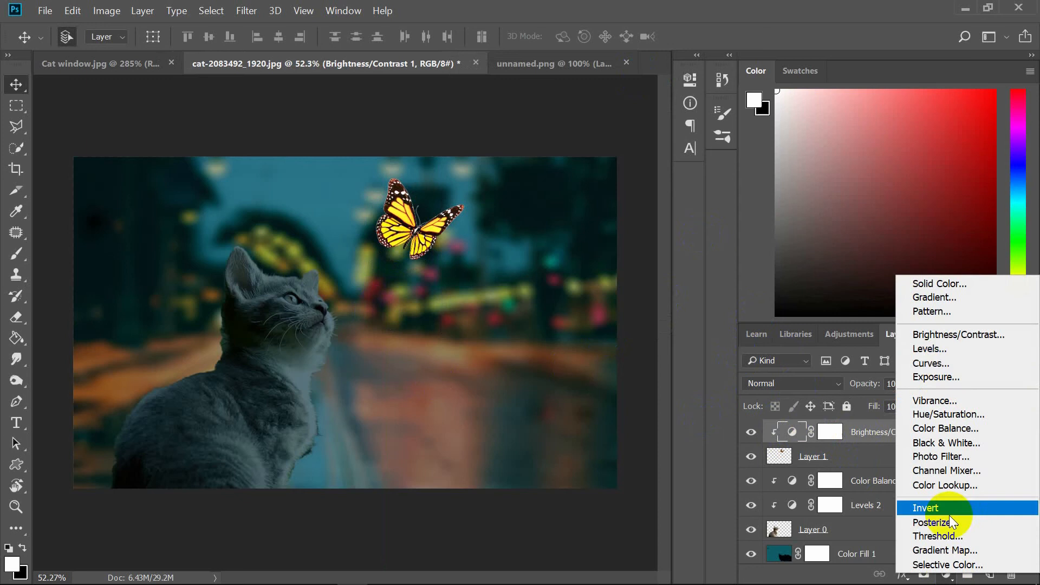
{"action": "left_click", "coordinate": [941, 335]}
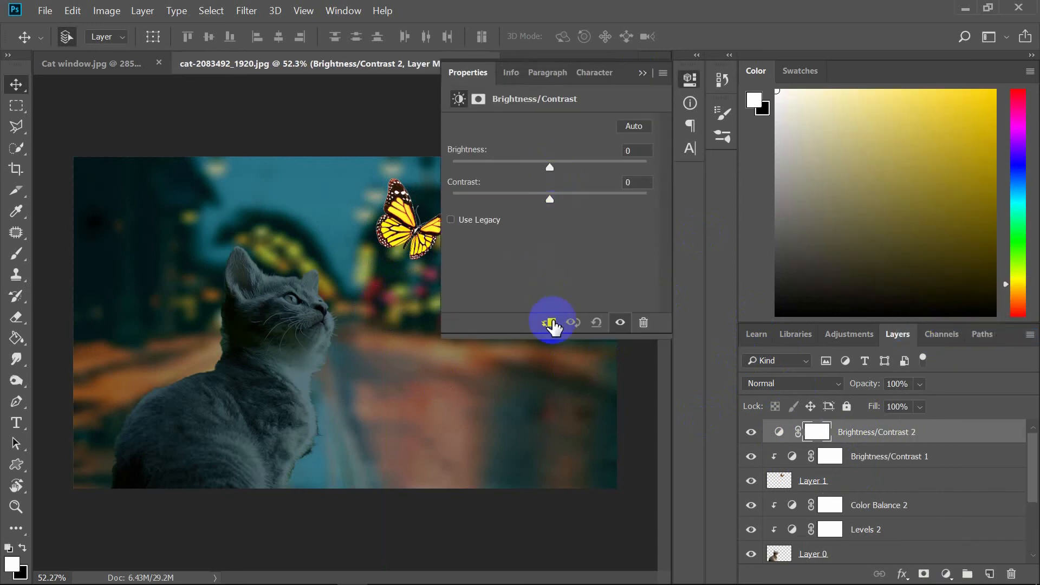
{"action": "left_click", "coordinate": [550, 324]}
{"action": "mouse_move", "coordinate": [587, 169]}
{"action": "left_mouse_down"}
{"action": "mouse_move", "coordinate": [746, 175]}
{"action": "mouse_move", "coordinate": [590, 174]}
{"action": "left_mouse_up"}
{"action": "left_click", "coordinate": [345, 150]}
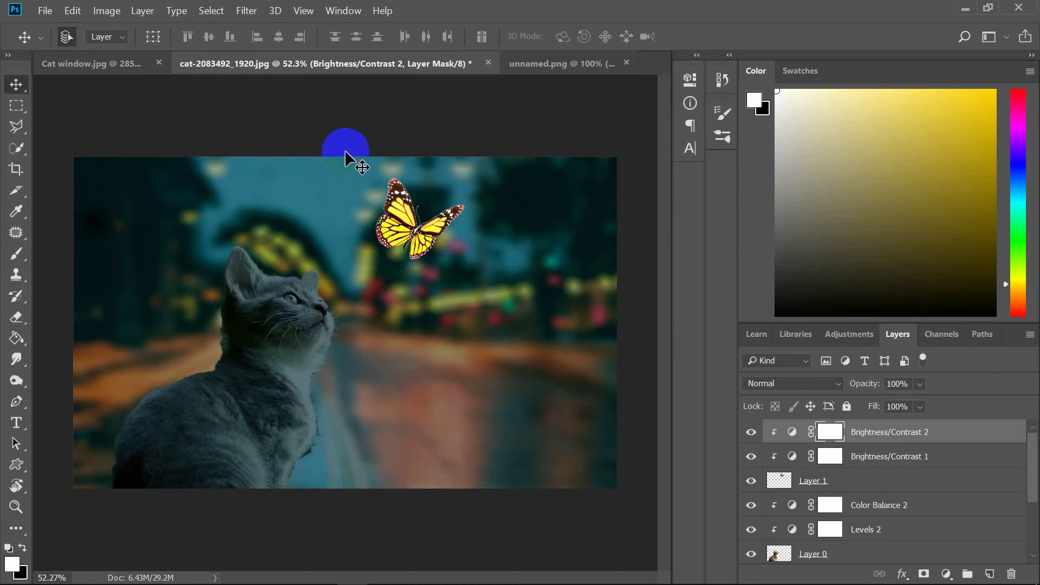
Open 11.jpg and bring its light burst into the cat composition as a new layer over the butterfly.
{"action": "left_click", "coordinate": [45, 11]}
{"action": "left_click", "coordinate": [56, 43]}
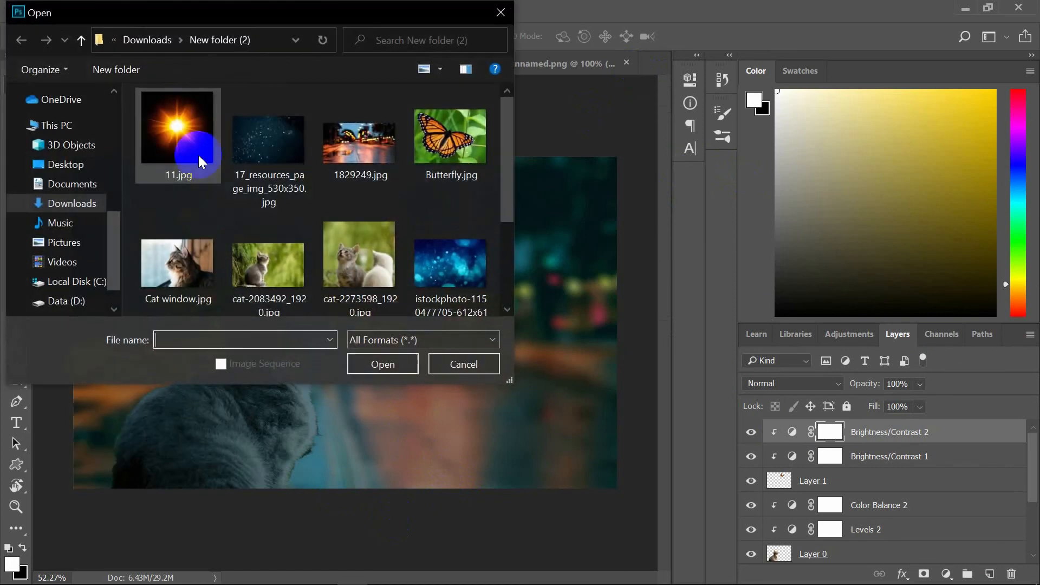
{"action": "left_click", "coordinate": [171, 106]}
{"action": "left_click", "coordinate": [373, 363]}
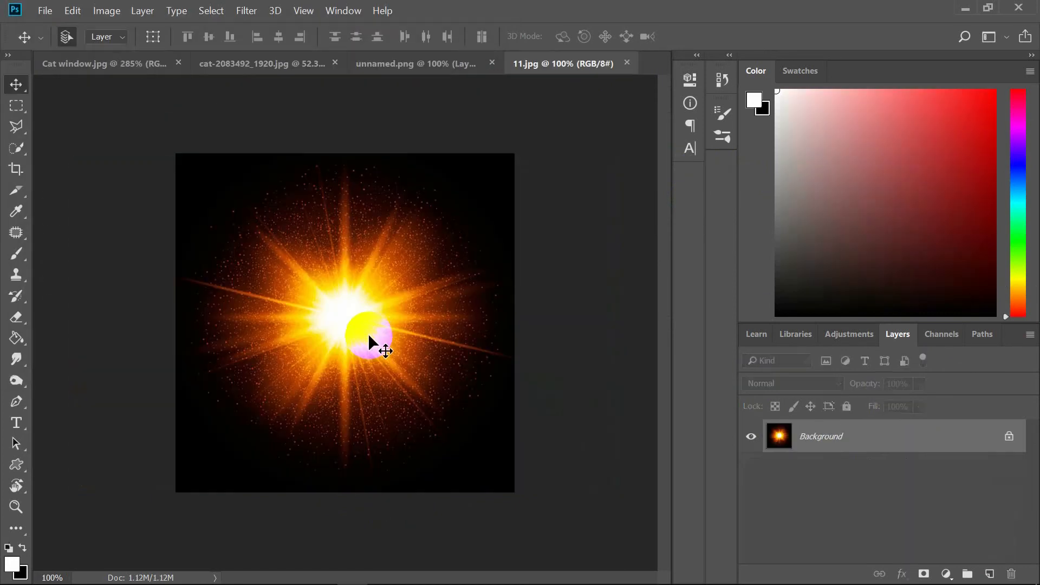
{"action": "left_click_drag", "start_coordinate": [6, 13], "coordinate": [416, 242]}
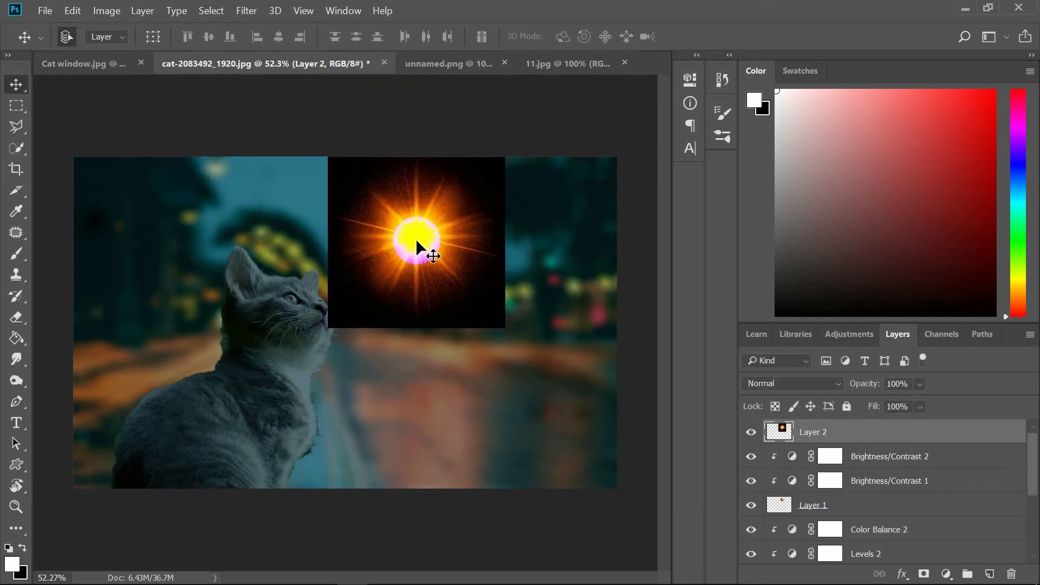
Set the light burst layer's blend mode to Linear Dodge (Add) and align the burst with the butterfly.
{"action": "left_click", "coordinate": [816, 383]}
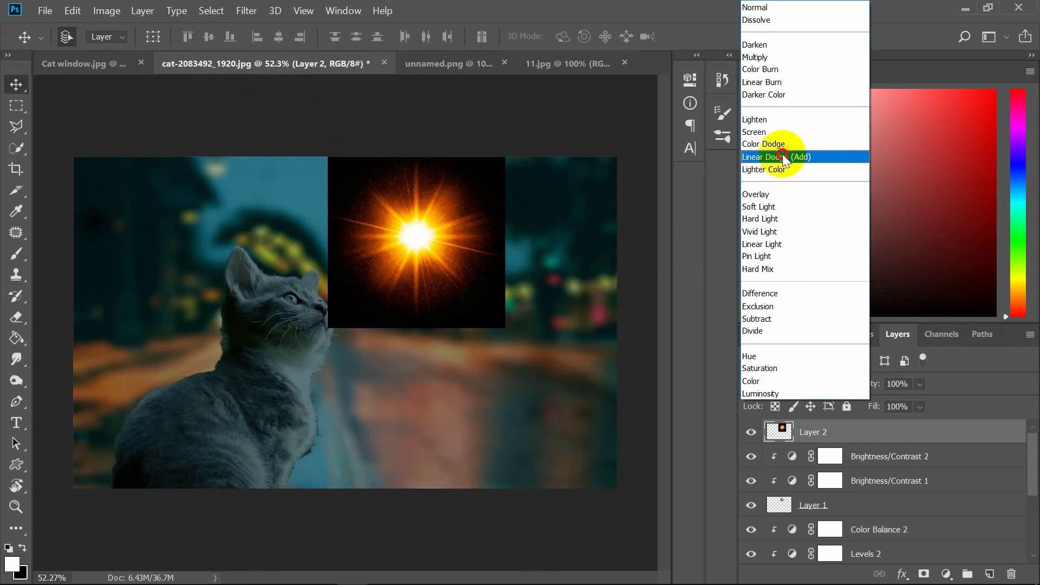
{"action": "left_click", "coordinate": [782, 156]}
{"action": "mouse_move", "coordinate": [418, 236]}
{"action": "left_mouse_down"}
{"action": "mouse_move", "coordinate": [408, 242]}
{"action": "mouse_move", "coordinate": [417, 233]}
{"action": "left_mouse_up"}
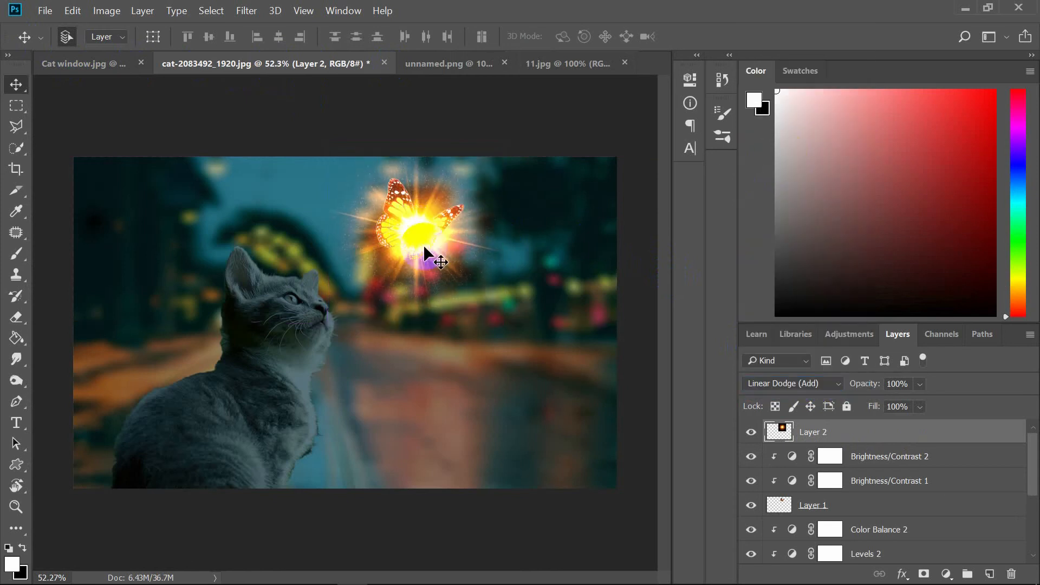
{"action": "left_click_drag", "start_coordinate": [449, 276], "coordinate": [432, 248]}
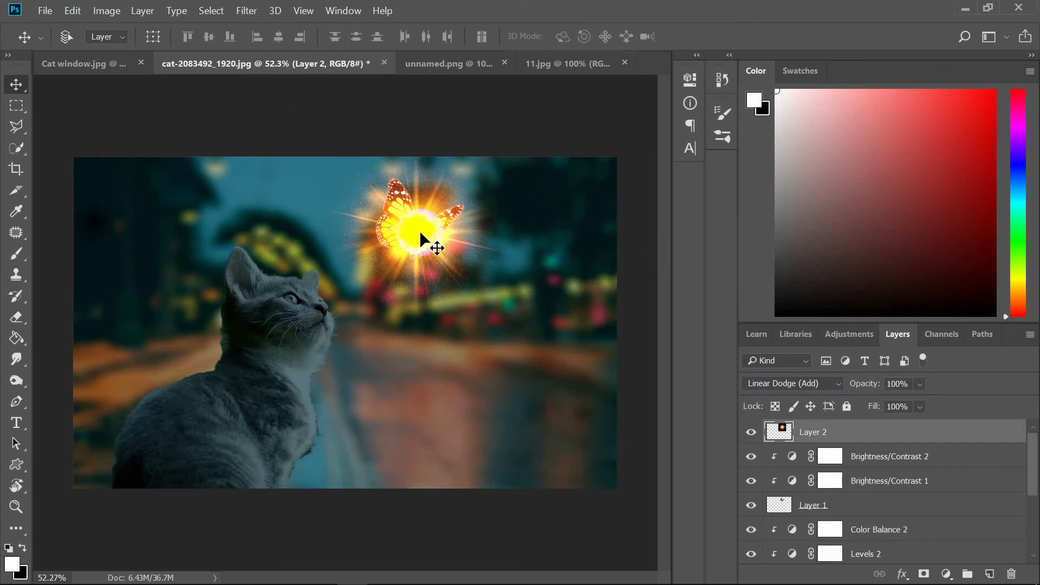
Scale the light burst down to about 66% and centre it on the butterfly's body.
{"action": "key", "text": "ctrl+t"}
{"action": "left_click_drag", "start_coordinate": [497, 320], "coordinate": [455, 277]}
{"action": "left_click_drag", "start_coordinate": [396, 201], "coordinate": [414, 222]}
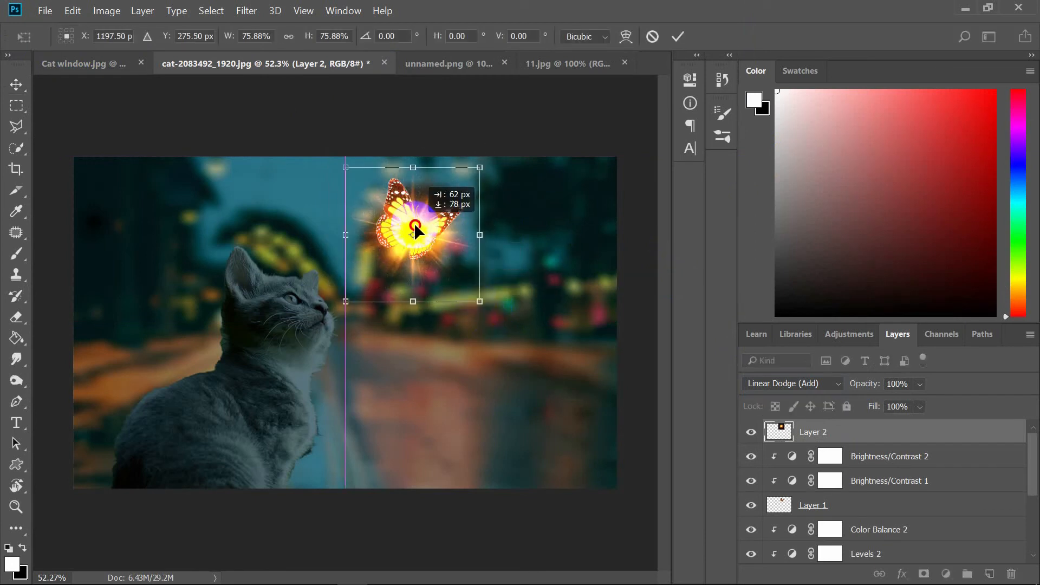
{"action": "left_click_drag", "start_coordinate": [477, 306], "coordinate": [475, 270]}
{"action": "left_click_drag", "start_coordinate": [418, 217], "coordinate": [416, 234]}
{"action": "key", "text": "Right"}
{"action": "key", "text": "Right"}
{"action": "key", "text": "Right"}
{"action": "key", "text": "Right"}
{"action": "key", "text": "Right"}
{"action": "key", "text": "Right"}
{"action": "key", "text": "Right"}
{"action": "key", "text": "Right"}
{"action": "key", "text": "Right"}
{"action": "key", "text": "Right"}
{"action": "key", "text": "Right"}
{"action": "key", "text": "Right"}
{"action": "key", "text": "Right"}
{"action": "key", "text": "Right"}
{"action": "key", "text": "Right"}
{"action": "key", "text": "Right"}
{"action": "key", "text": "Right"}
{"action": "key", "text": "Right"}
{"action": "key", "text": "Down"}
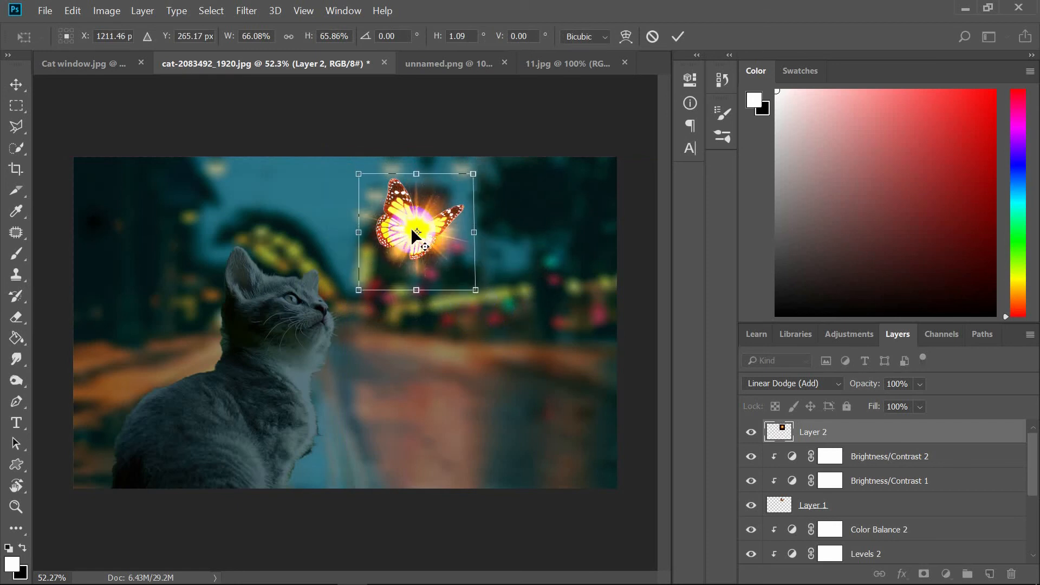
{"action": "left_click", "coordinate": [678, 37]}
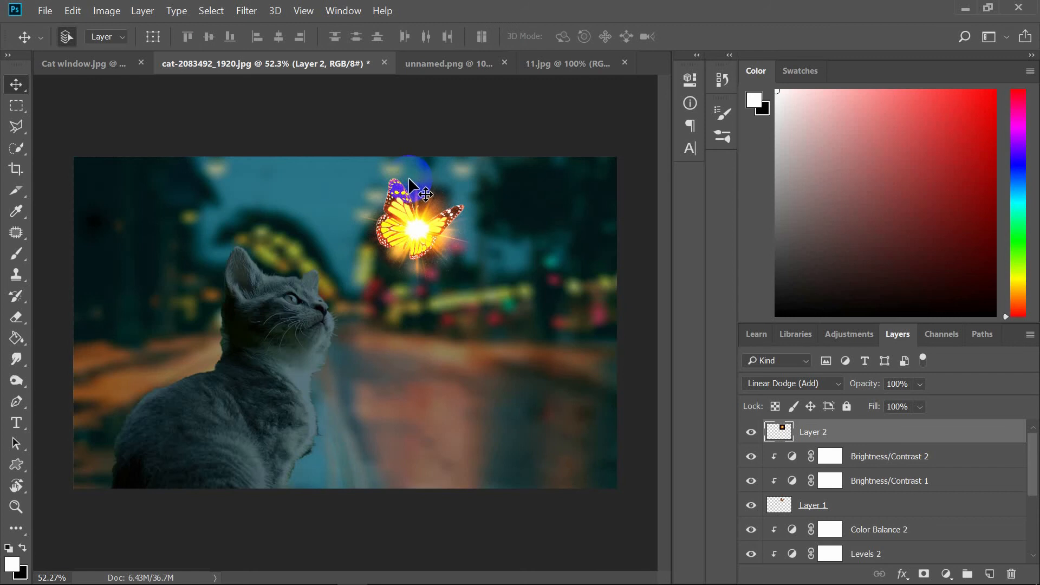
Apply a Gaussian Blur with a 24.9 pixel radius to the light burst layer.
{"action": "left_click", "coordinate": [213, 10]}
{"action": "left_click", "coordinate": [238, 10]}
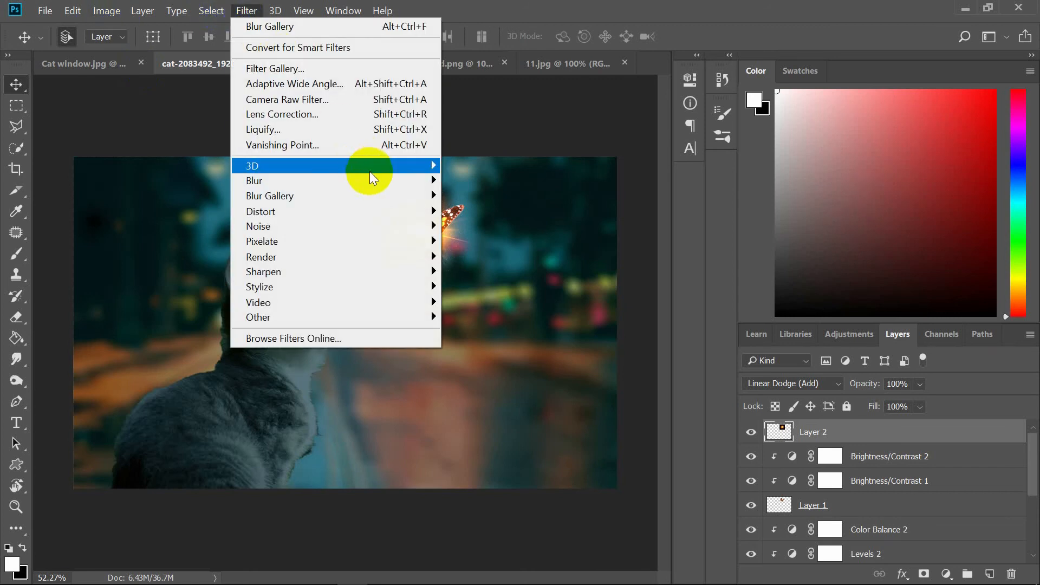
{"action": "mouse_move", "coordinate": [382, 180]}
{"action": "left_click", "coordinate": [479, 242]}
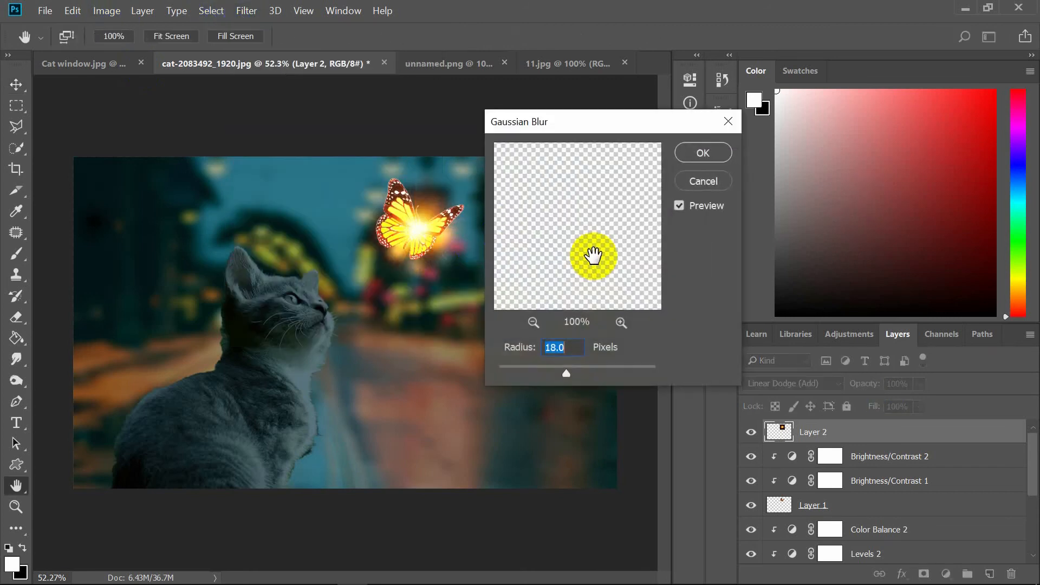
{"action": "left_click", "coordinate": [574, 345]}
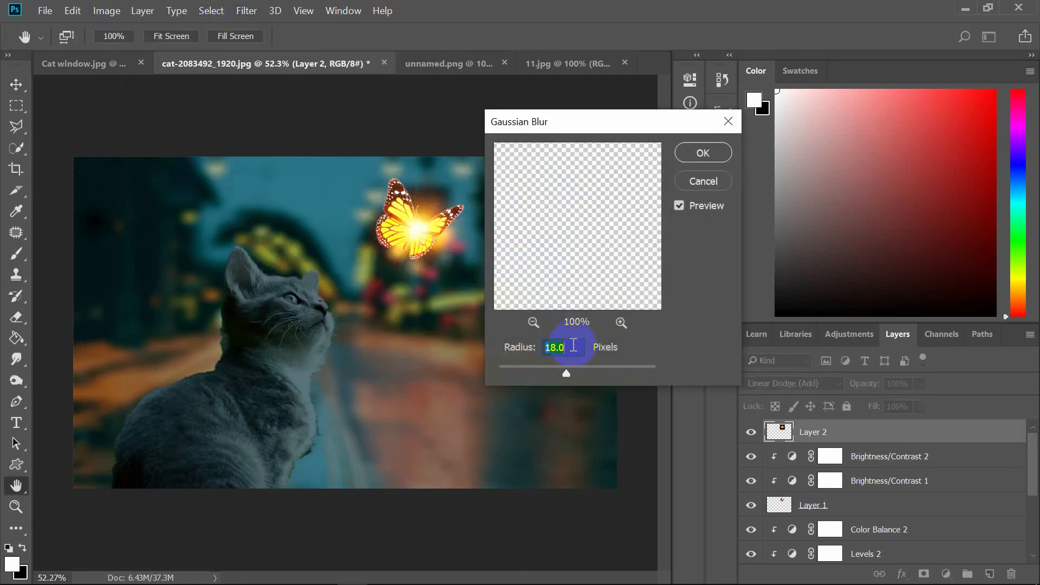
{"action": "mouse_move", "coordinate": [569, 372]}
{"action": "left_mouse_down"}
{"action": "mouse_move", "coordinate": [659, 379]}
{"action": "mouse_move", "coordinate": [542, 365]}
{"action": "mouse_move", "coordinate": [574, 381]}
{"action": "mouse_move", "coordinate": [570, 372]}
{"action": "left_mouse_up"}
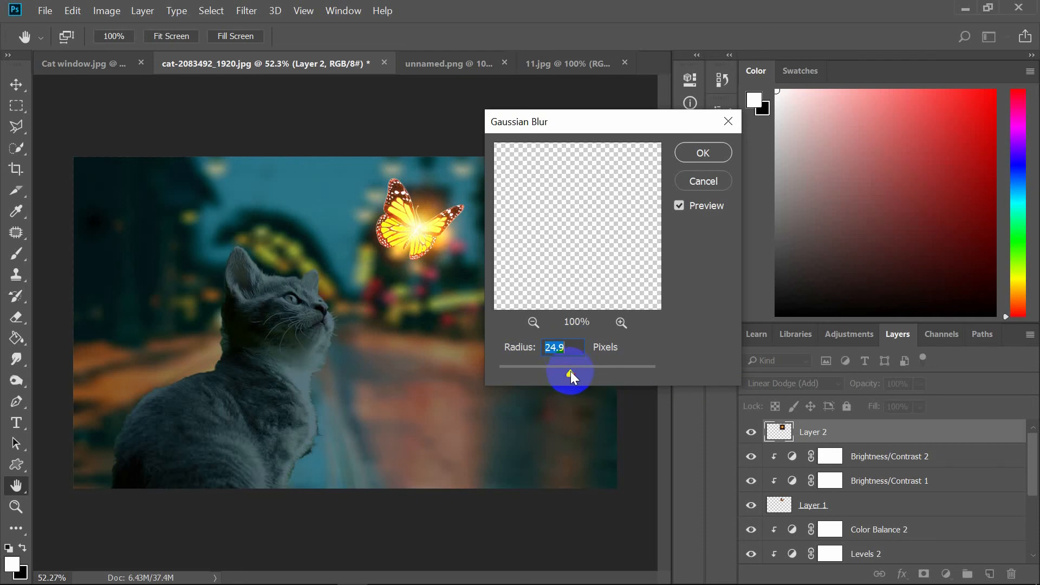
{"action": "left_click", "coordinate": [693, 156]}
{"action": "key", "text": "v"}
{"action": "left_click", "coordinate": [415, 237]}
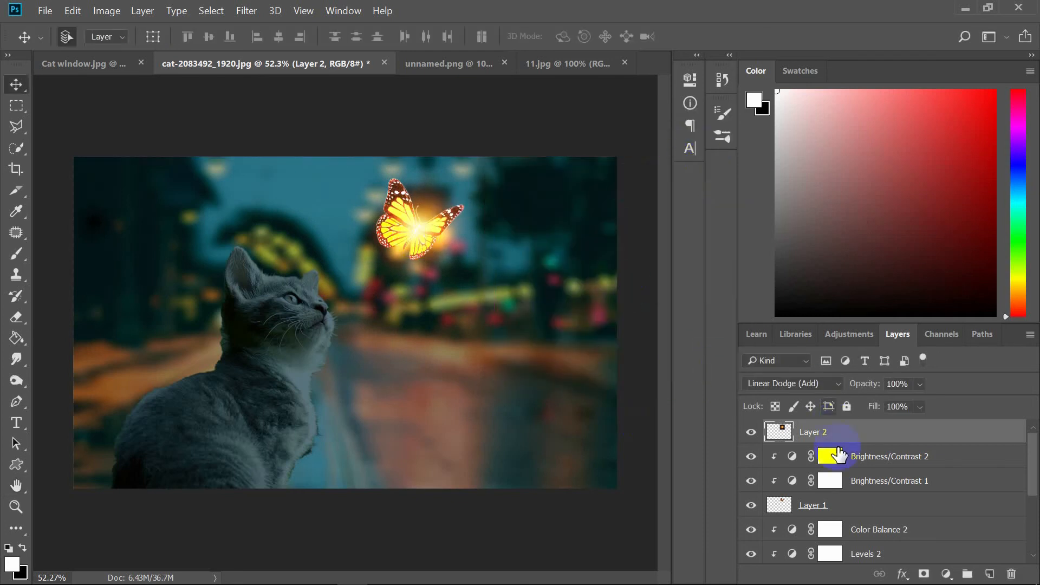
Duplicate the blurred light burst layer.
{"action": "right_click", "coordinate": [823, 427]}
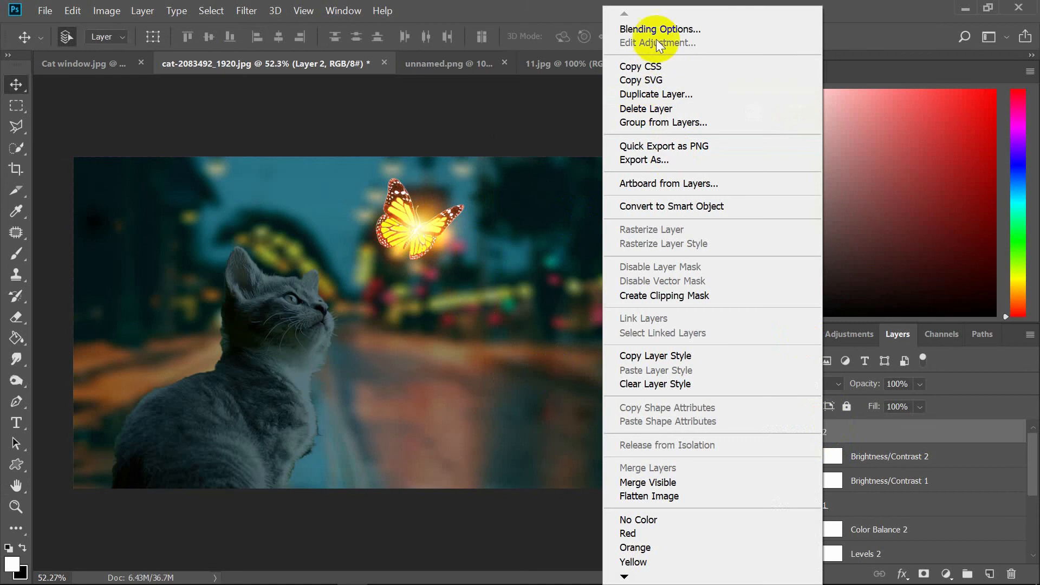
{"action": "left_click", "coordinate": [655, 94]}
{"action": "left_click", "coordinate": [653, 154]}
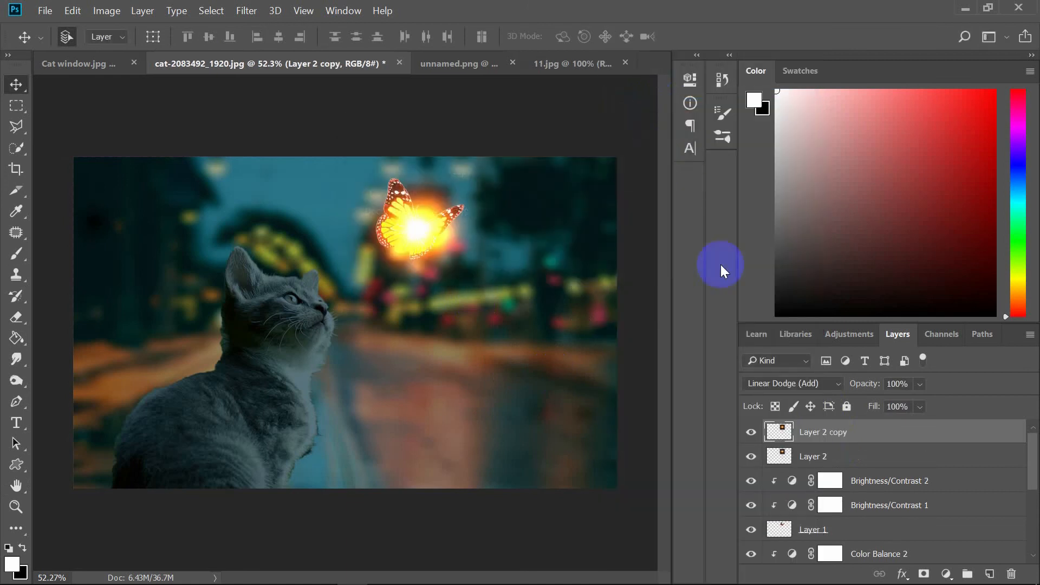
Enlarge the duplicated glow to about 437% width and 399% height, positioned around the butterfly so it lights the cat and street.
{"action": "key", "text": "ctrl+t"}
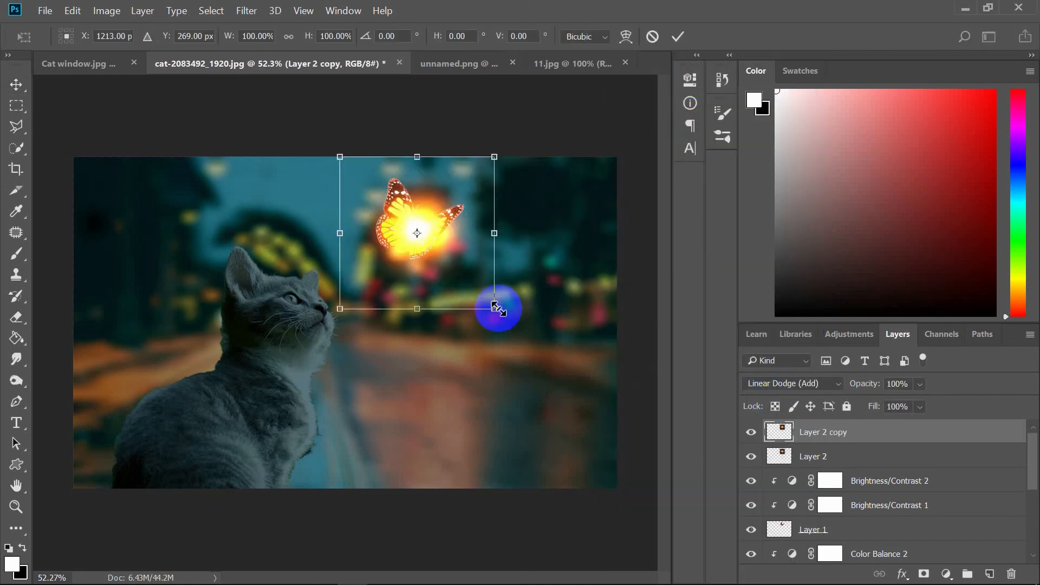
{"action": "left_click_drag", "start_coordinate": [494, 308], "coordinate": [676, 486]}
{"action": "left_click_drag", "start_coordinate": [526, 325], "coordinate": [437, 237]}
{"action": "left_click_drag", "start_coordinate": [586, 397], "coordinate": [690, 501]}
{"action": "left_click_drag", "start_coordinate": [525, 290], "coordinate": [452, 251]}
{"action": "left_click_drag", "start_coordinate": [617, 462], "coordinate": [726, 570]}
{"action": "left_click_drag", "start_coordinate": [502, 318], "coordinate": [460, 251]}
{"action": "left_click_drag", "start_coordinate": [134, 504], "coordinate": [51, 555]}
{"action": "left_click_drag", "start_coordinate": [207, 453], "coordinate": [236, 432]}
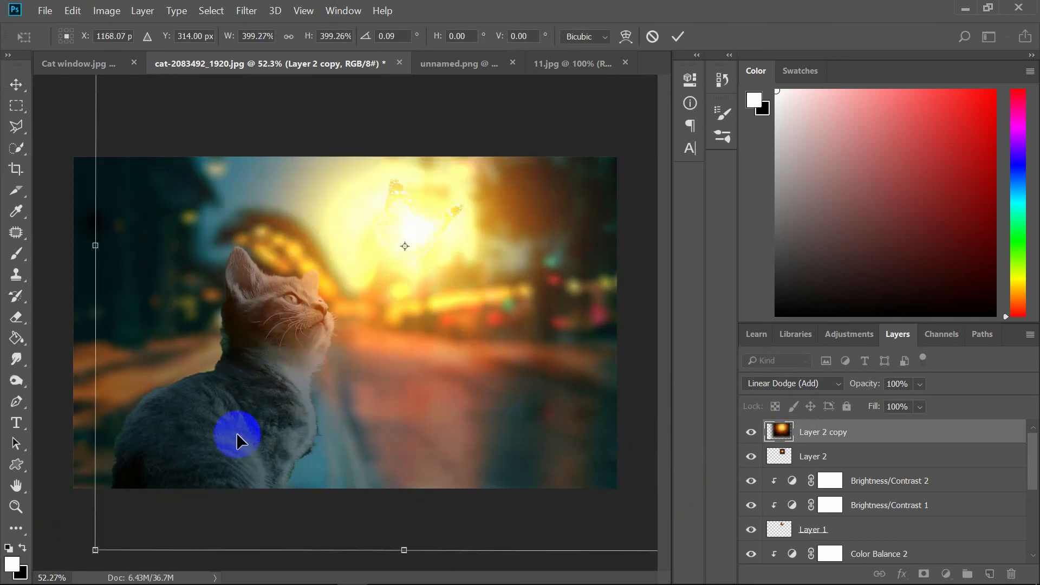
{"action": "left_click_drag", "start_coordinate": [96, 246], "coordinate": [37, 246]}
{"action": "left_click_drag", "start_coordinate": [350, 220], "coordinate": [420, 222]}
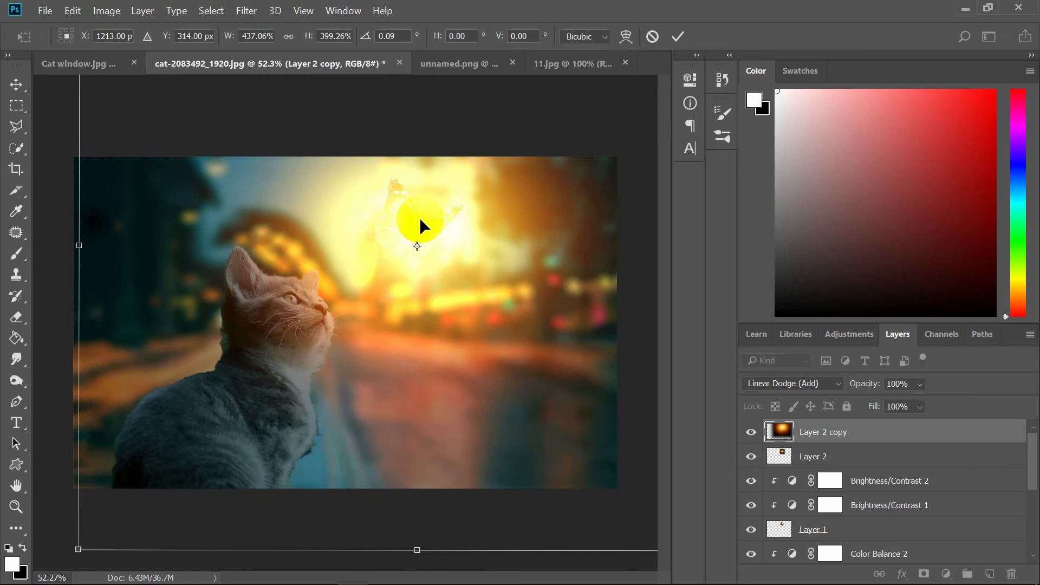
{"action": "key", "text": "Return"}
Shift the enlarged glow's midtones toward red and magenta with Color Balance.
{"action": "left_click", "coordinate": [244, 12]}
{"action": "mouse_move", "coordinate": [102, 10]}
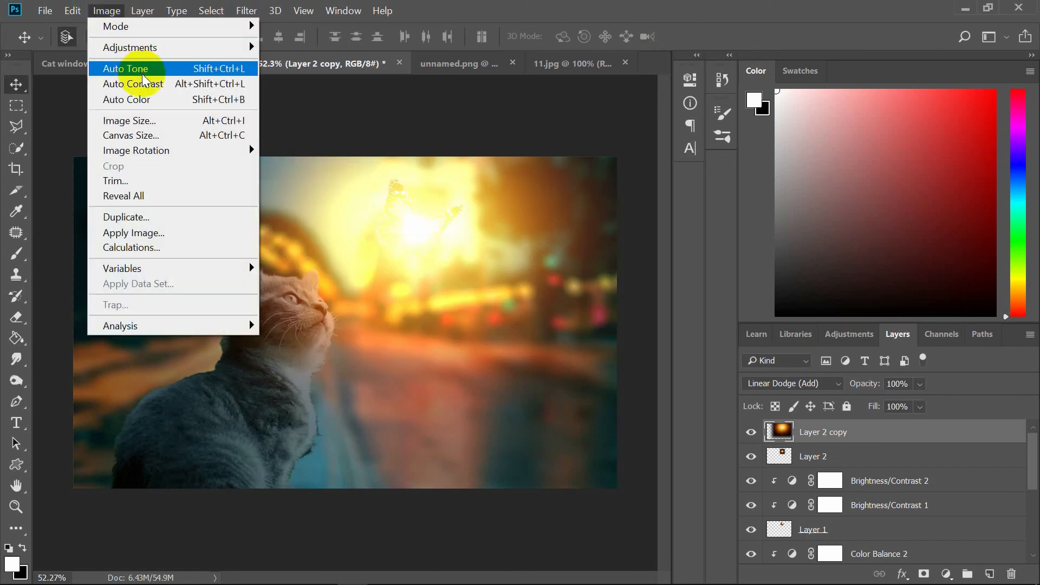
{"action": "mouse_move", "coordinate": [132, 48]}
{"action": "left_click", "coordinate": [281, 143]}
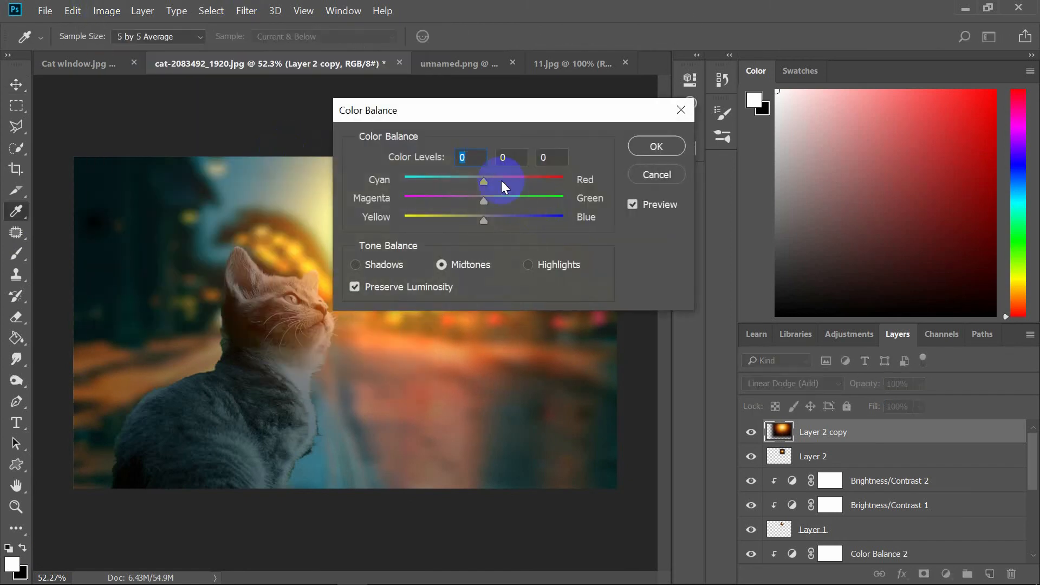
{"action": "left_click_drag", "start_coordinate": [523, 104], "coordinate": [747, 114]}
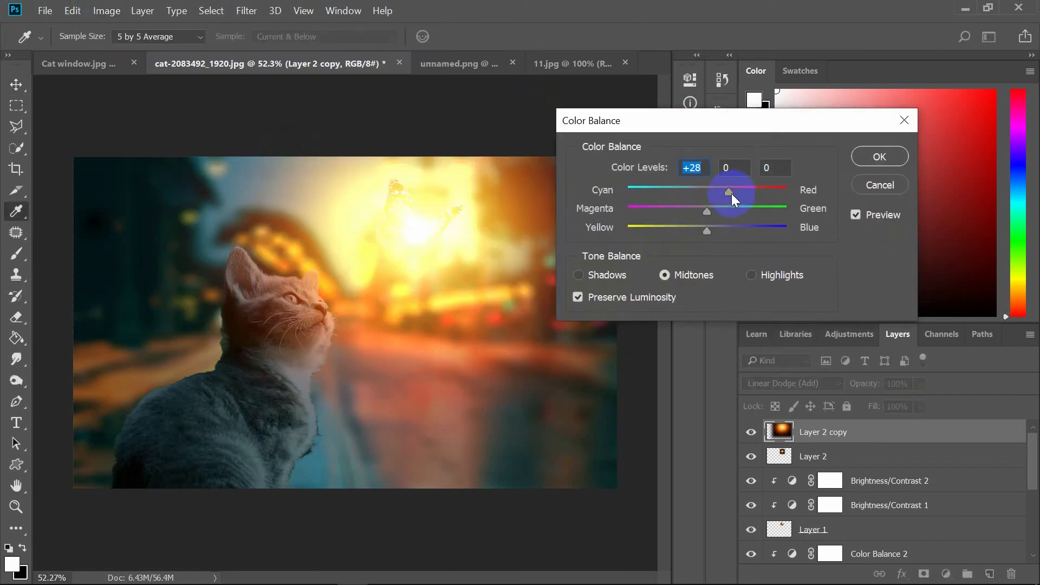
{"action": "left_click_drag", "start_coordinate": [731, 193], "coordinate": [690, 210]}
{"action": "left_click", "coordinate": [870, 156]}
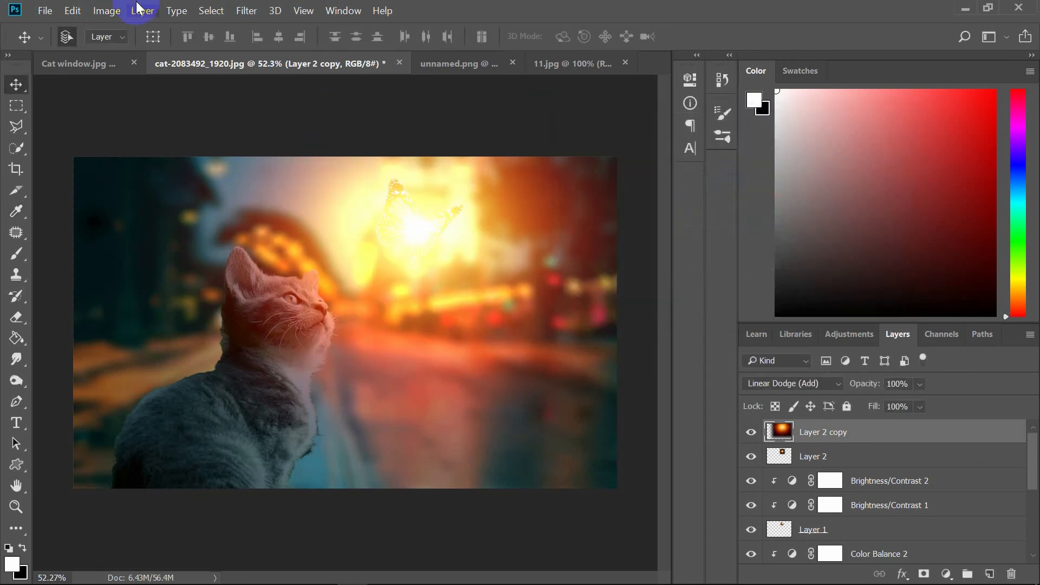
Apply Brightness/Contrast to the enlarged glow on Layer 2 copy with brightness -49 and contrast 58.
{"action": "left_click", "coordinate": [107, 10]}
{"action": "mouse_move", "coordinate": [140, 44]}
{"action": "left_click", "coordinate": [274, 44]}
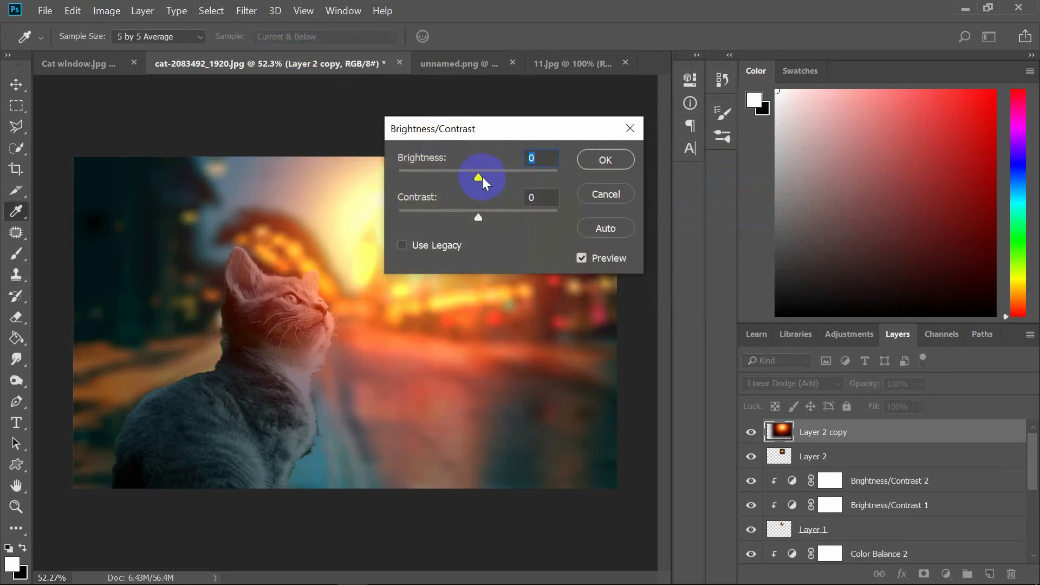
{"action": "mouse_move", "coordinate": [479, 177]}
{"action": "left_mouse_down"}
{"action": "mouse_move", "coordinate": [496, 179]}
{"action": "mouse_move", "coordinate": [459, 172]}
{"action": "left_mouse_up"}
{"action": "left_click_drag", "start_coordinate": [483, 130], "coordinate": [635, 128]}
{"action": "mouse_move", "coordinate": [614, 172]}
{"action": "left_mouse_down"}
{"action": "mouse_move", "coordinate": [622, 181]}
{"action": "mouse_move", "coordinate": [577, 167]}
{"action": "mouse_move", "coordinate": [605, 174]}
{"action": "left_mouse_up"}
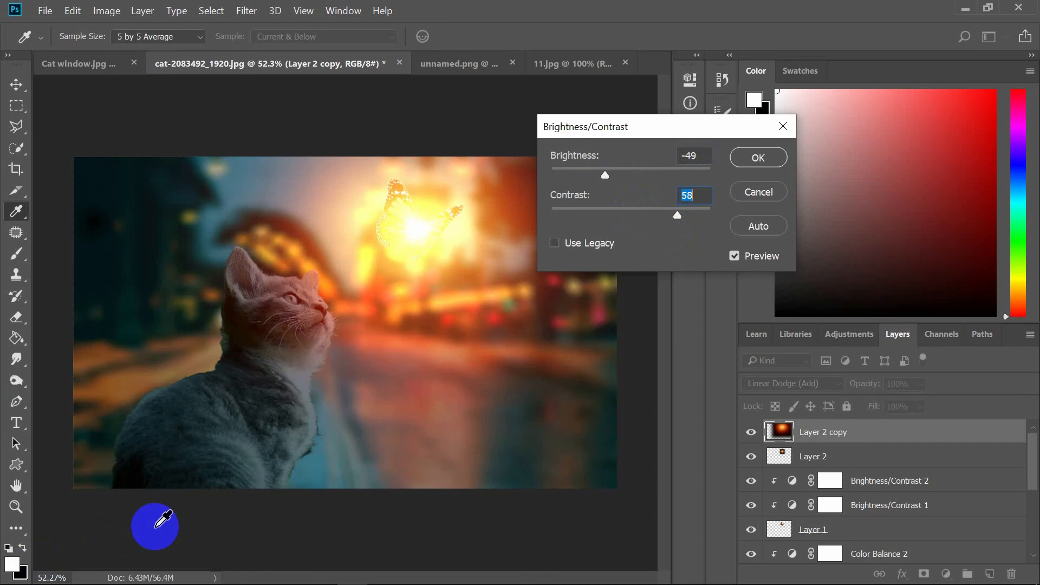
{"action": "left_click", "coordinate": [755, 157]}
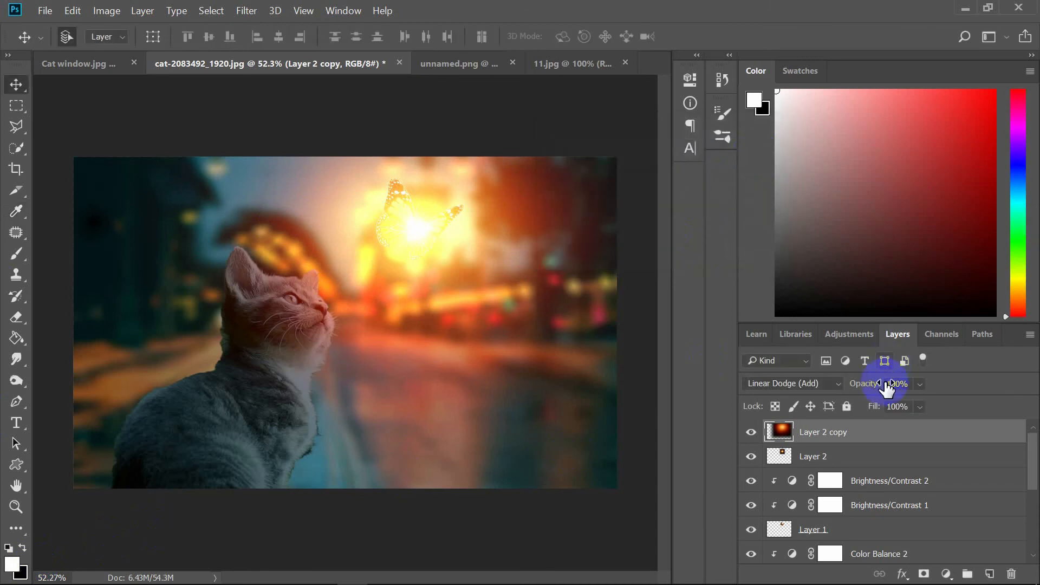
Apply Brightness/Contrast to the smaller glow on Layer 2 with brightness -21 and contrast 40.
{"action": "left_click", "coordinate": [832, 457]}
{"action": "left_click", "coordinate": [106, 11]}
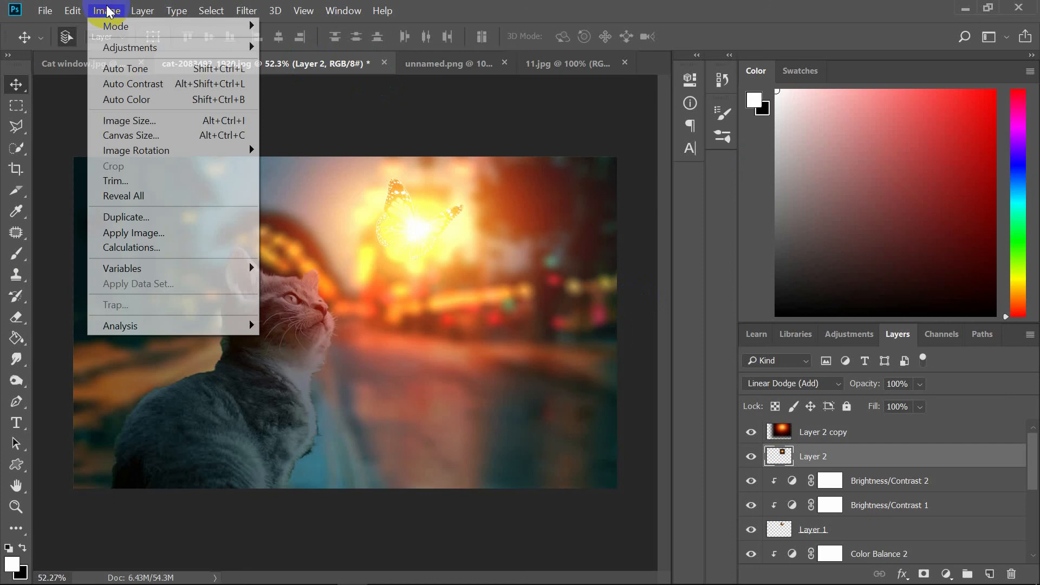
{"action": "mouse_move", "coordinate": [140, 43]}
{"action": "left_click", "coordinate": [307, 42]}
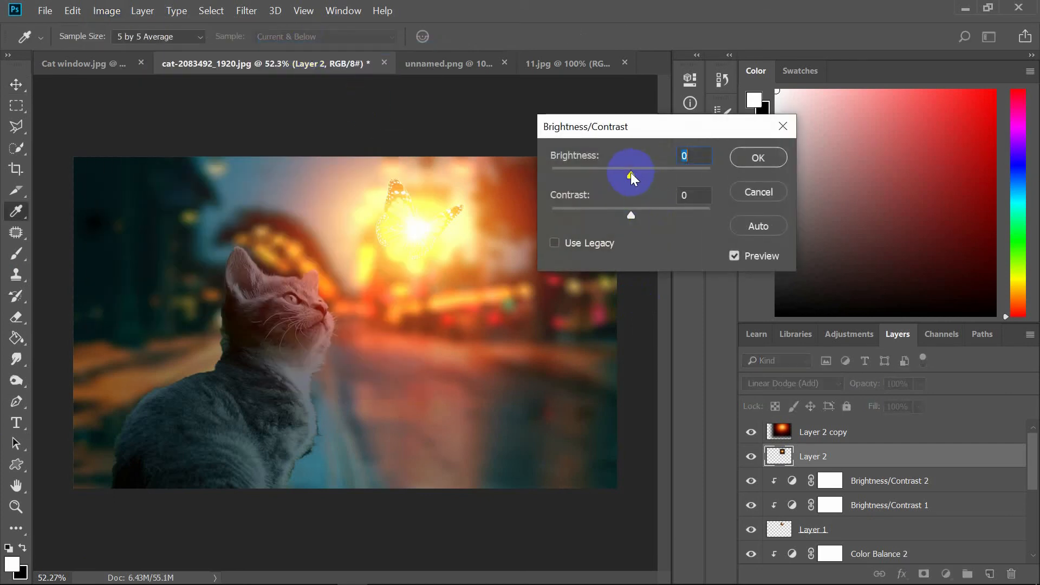
{"action": "left_click_drag", "start_coordinate": [631, 174], "coordinate": [598, 174]}
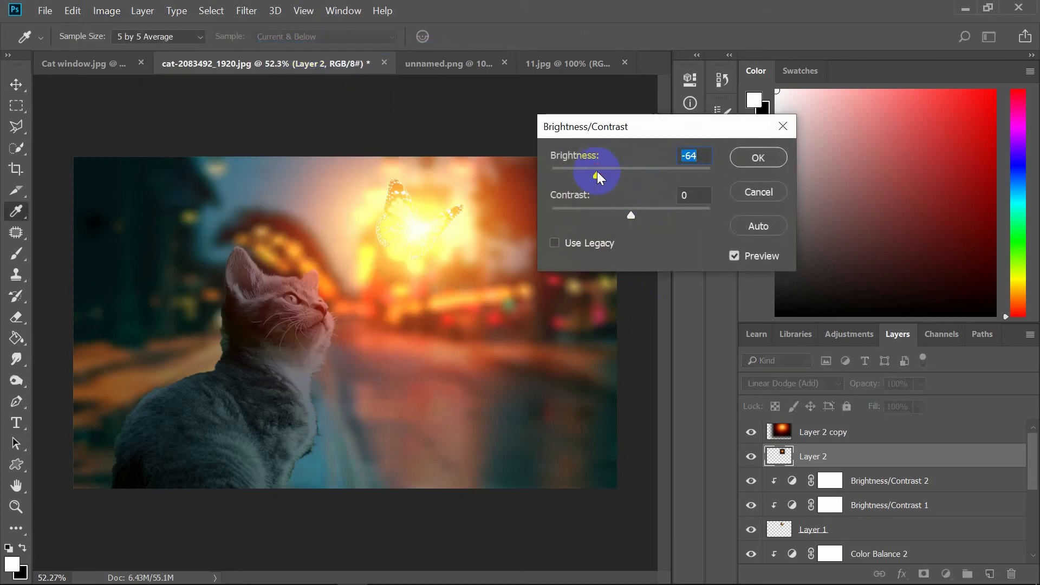
{"action": "left_click_drag", "start_coordinate": [631, 216], "coordinate": [663, 222]}
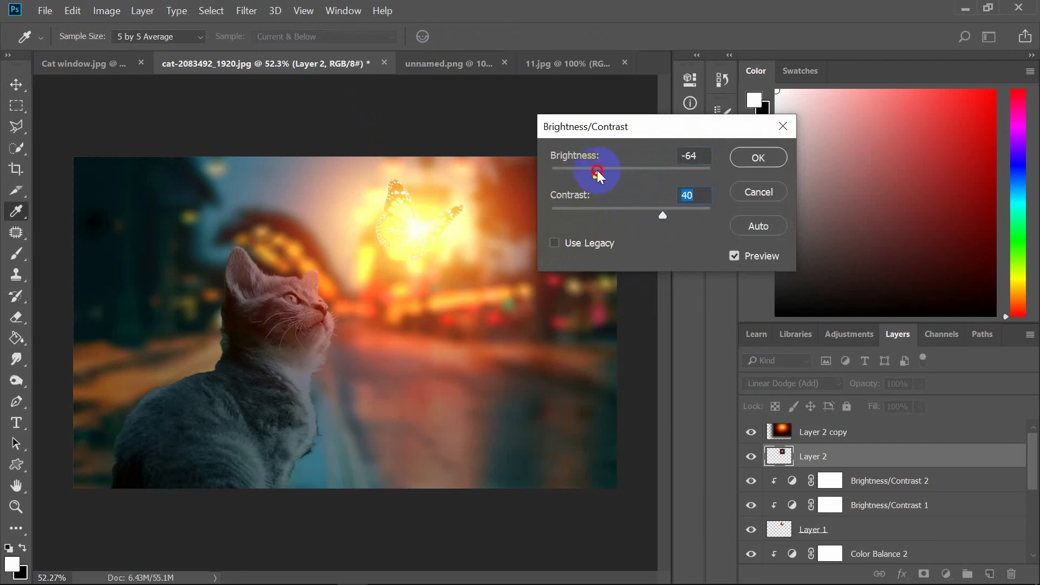
{"action": "left_click_drag", "start_coordinate": [597, 170], "coordinate": [619, 171]}
{"action": "left_click", "coordinate": [756, 158]}
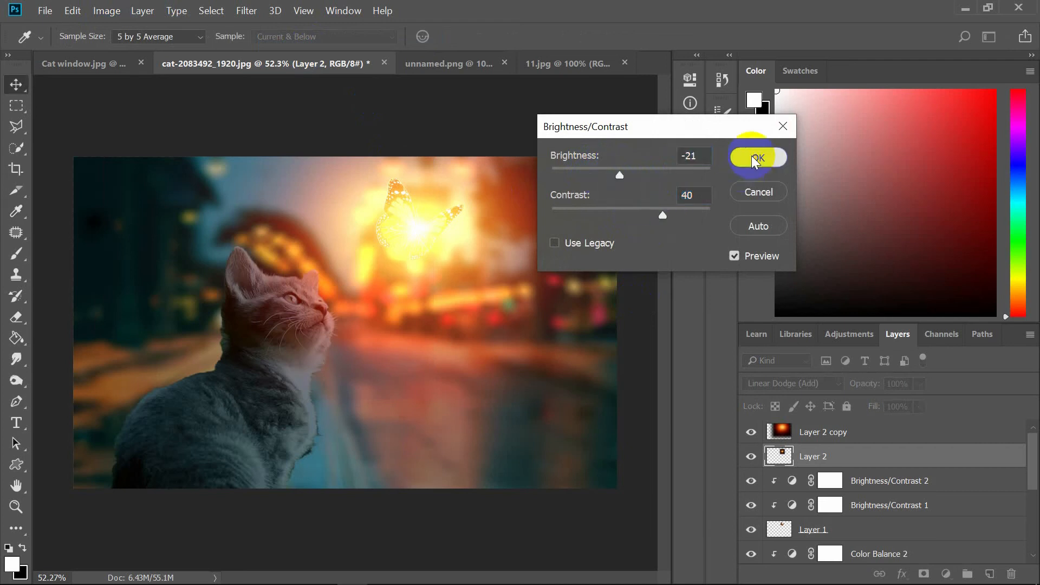
Lower the opacity of Layer 2 copy to 79% and of Layer 2 to 95%.
{"action": "left_click", "coordinate": [822, 432]}
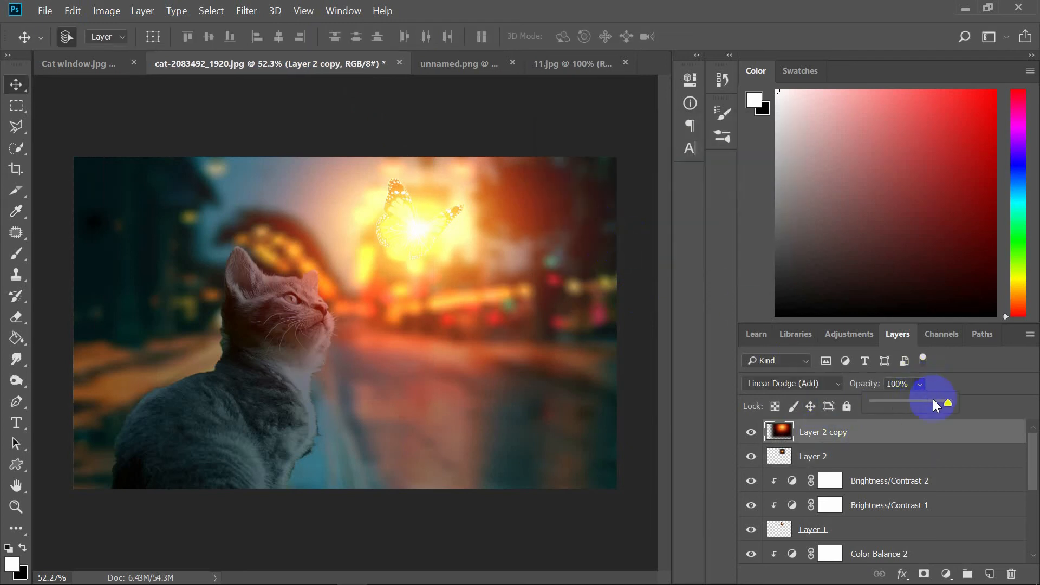
{"action": "left_click_drag", "start_coordinate": [906, 398], "coordinate": [930, 398]}
{"action": "left_click", "coordinate": [880, 456]}
{"action": "left_click", "coordinate": [920, 383]}
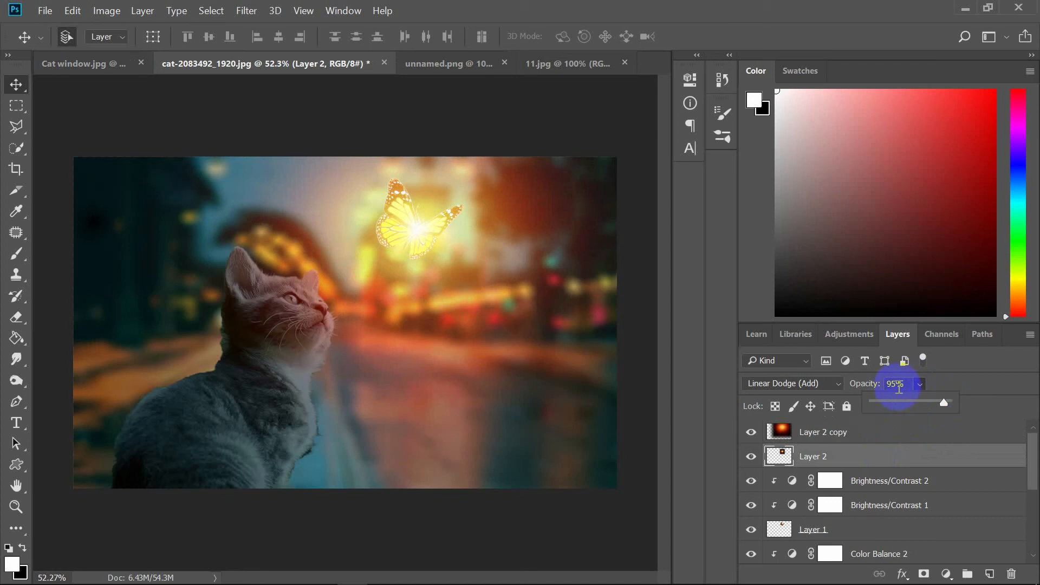
Slightly reduce the brightness of Layer 2 copy with Brightness/Contrast.
{"action": "left_click", "coordinate": [835, 436]}
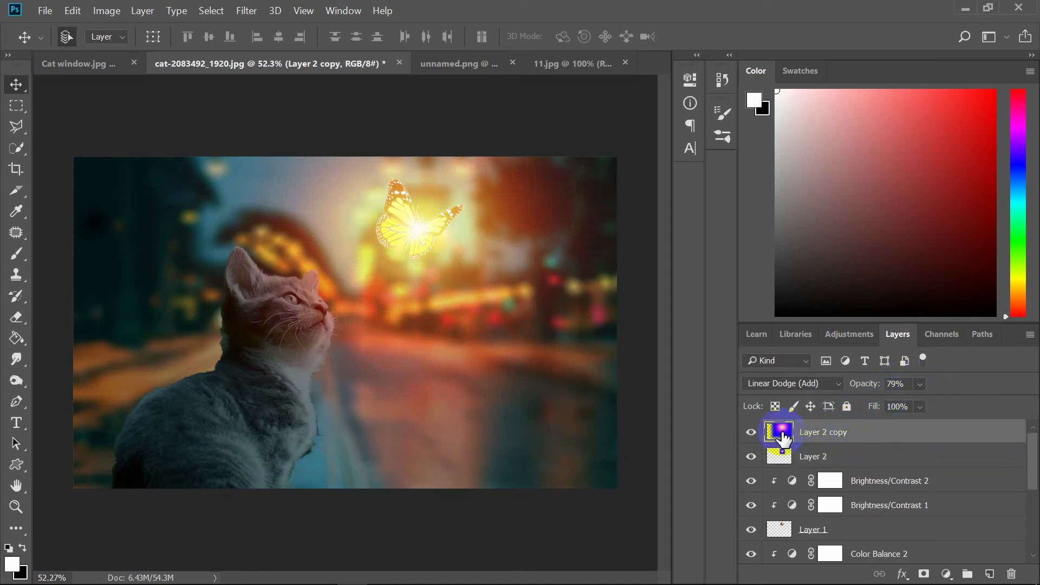
{"action": "left_click", "coordinate": [106, 10]}
{"action": "mouse_move", "coordinate": [233, 49]}
{"action": "left_click", "coordinate": [317, 48]}
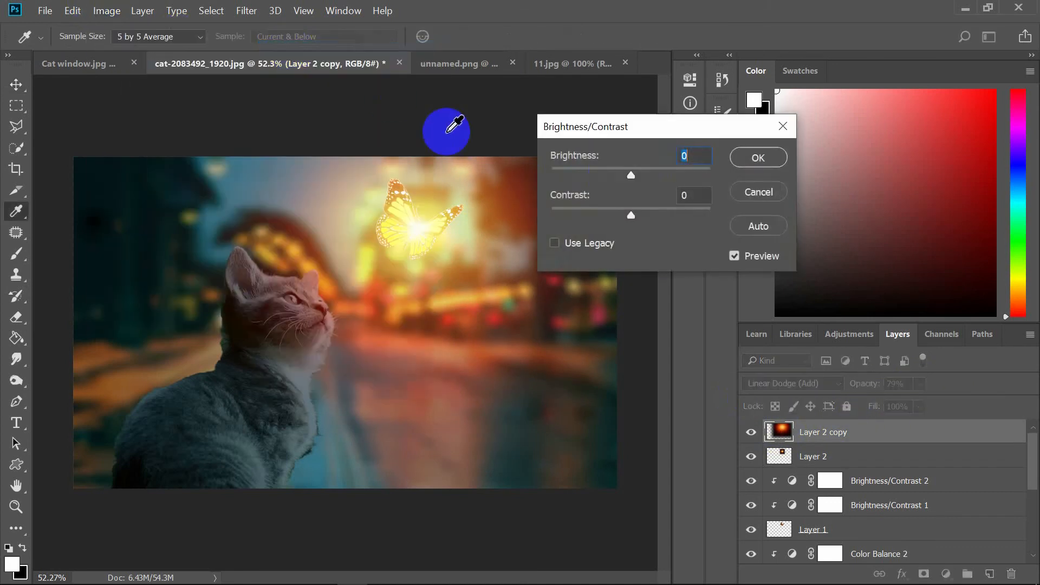
{"action": "mouse_move", "coordinate": [631, 168]}
{"action": "left_mouse_down"}
{"action": "mouse_move", "coordinate": [595, 170]}
{"action": "mouse_move", "coordinate": [650, 180]}
{"action": "mouse_move", "coordinate": [627, 174]}
{"action": "left_mouse_up"}
{"action": "left_click", "coordinate": [750, 159]}
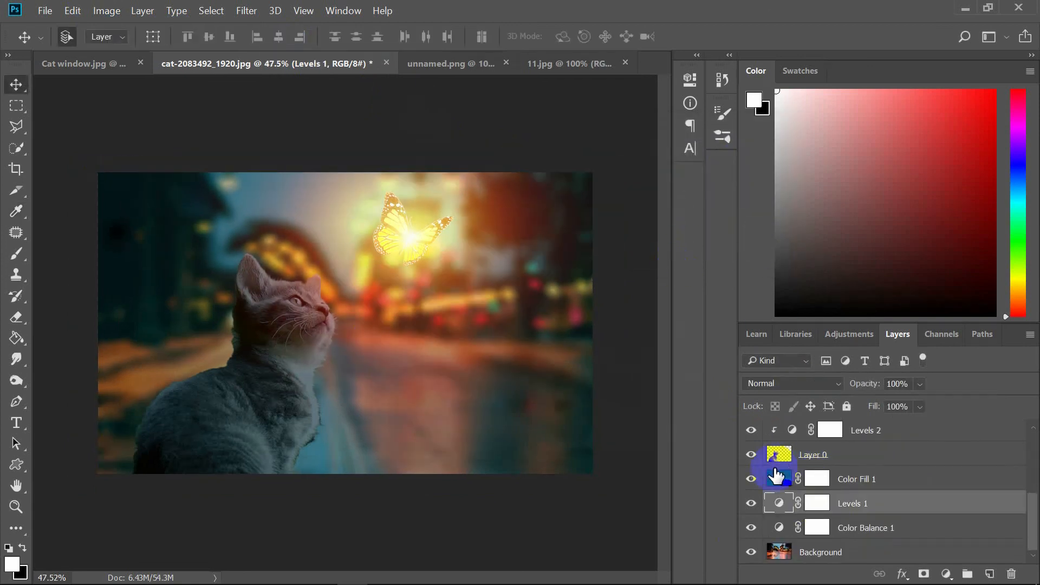
Darken the street background by lowering the output white level of Levels 1 to about 109.
{"action": "left_click", "coordinate": [776, 503]}
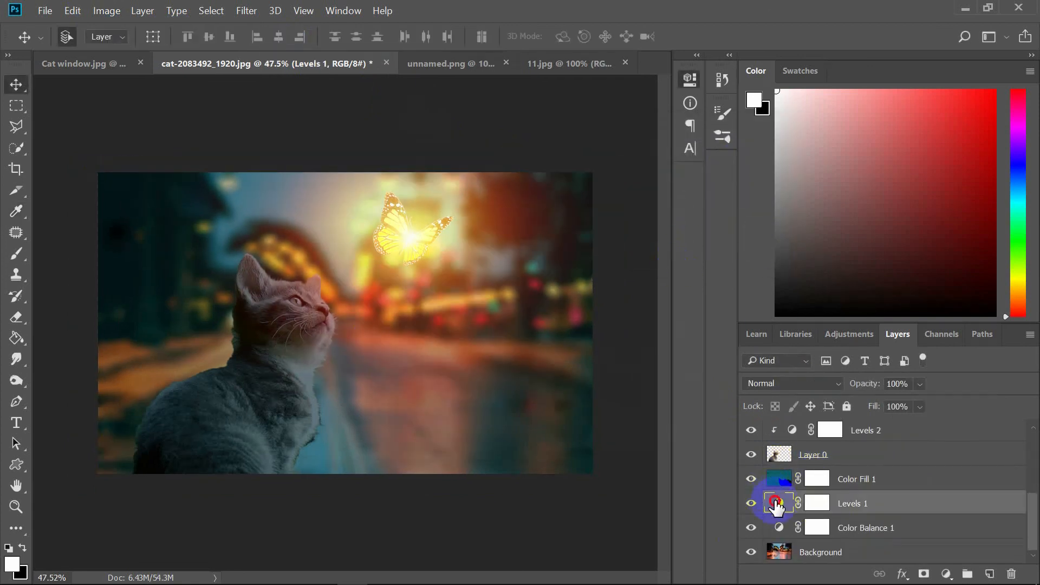
{"action": "left_click_drag", "start_coordinate": [651, 287], "coordinate": [551, 278]}
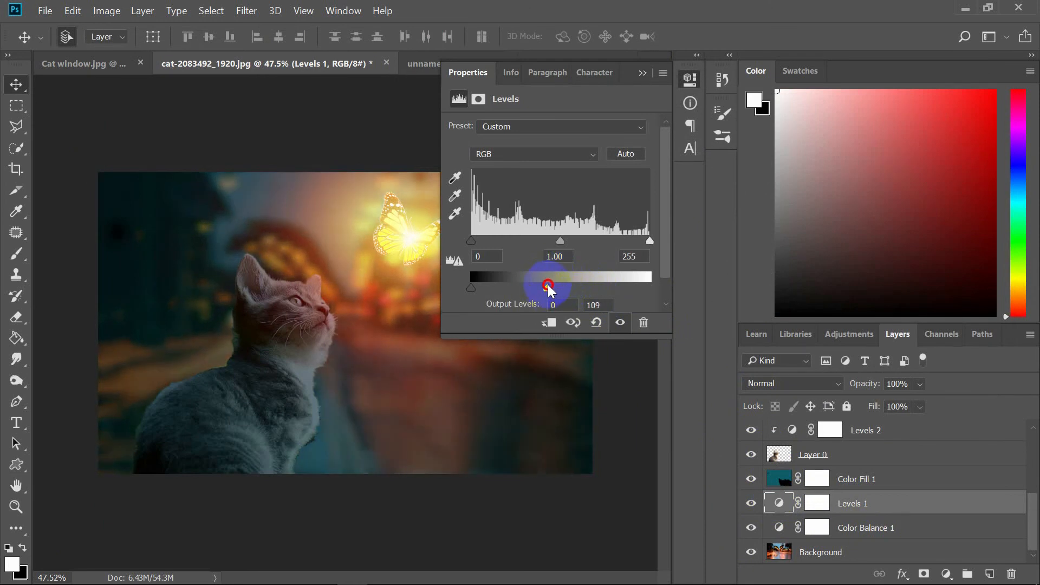
{"action": "left_click", "coordinate": [644, 73]}
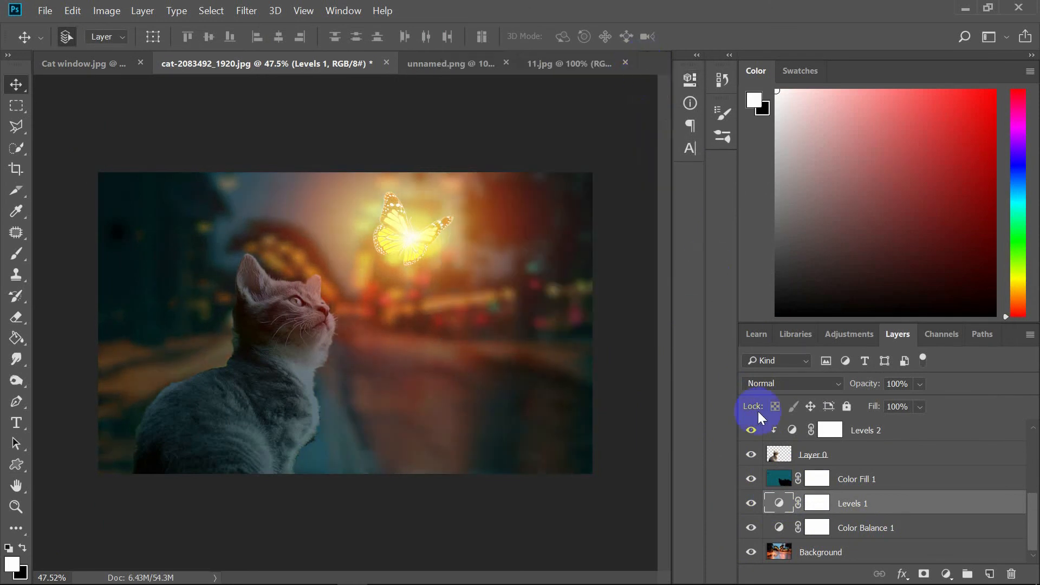
Adjust the midtones of Color Balance 1 to -22 on cyan–red and -8 on yellow–blue.
{"action": "double_click", "coordinate": [779, 528]}
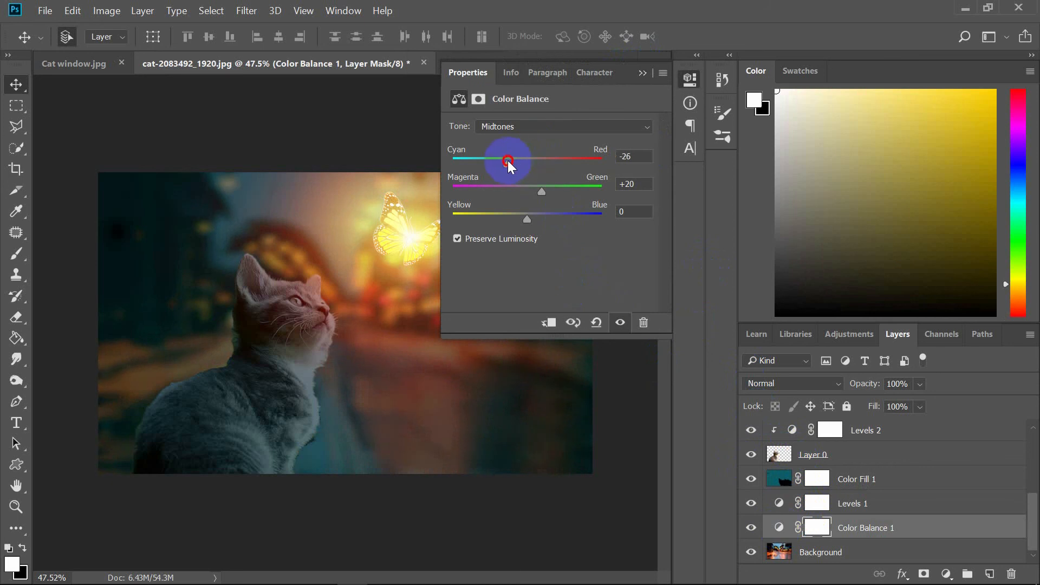
{"action": "left_click_drag", "start_coordinate": [506, 184], "coordinate": [510, 185]}
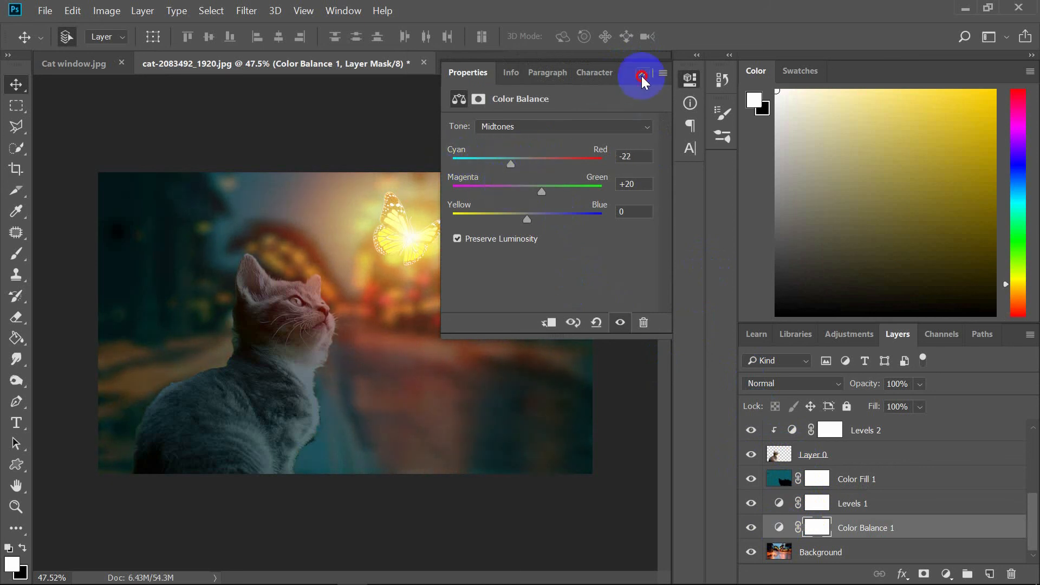
{"action": "left_click", "coordinate": [643, 73]}
{"action": "double_click", "coordinate": [779, 528]}
{"action": "left_click_drag", "start_coordinate": [526, 218], "coordinate": [520, 218]}
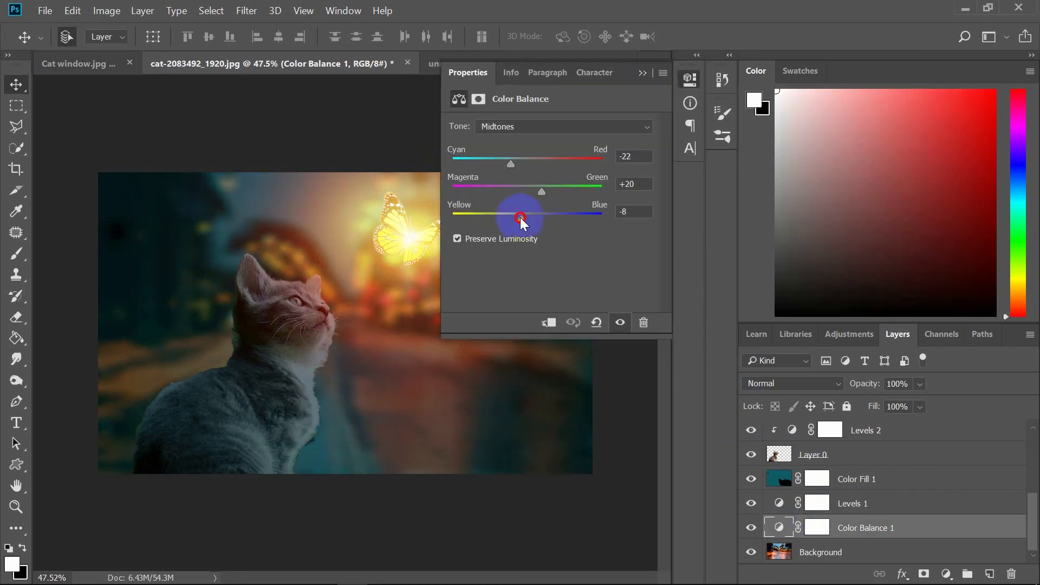
{"action": "left_click", "coordinate": [810, 528]}
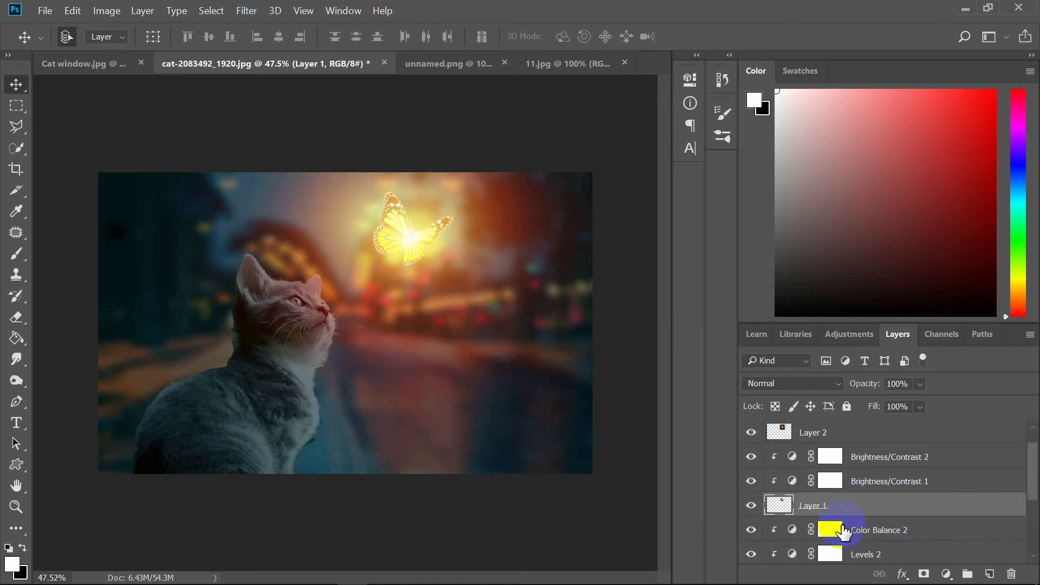
Add a new empty layer directly above the cat's Color Balance 2 adjustment.
{"action": "left_click", "coordinate": [834, 529]}
{"action": "left_click", "coordinate": [915, 534]}
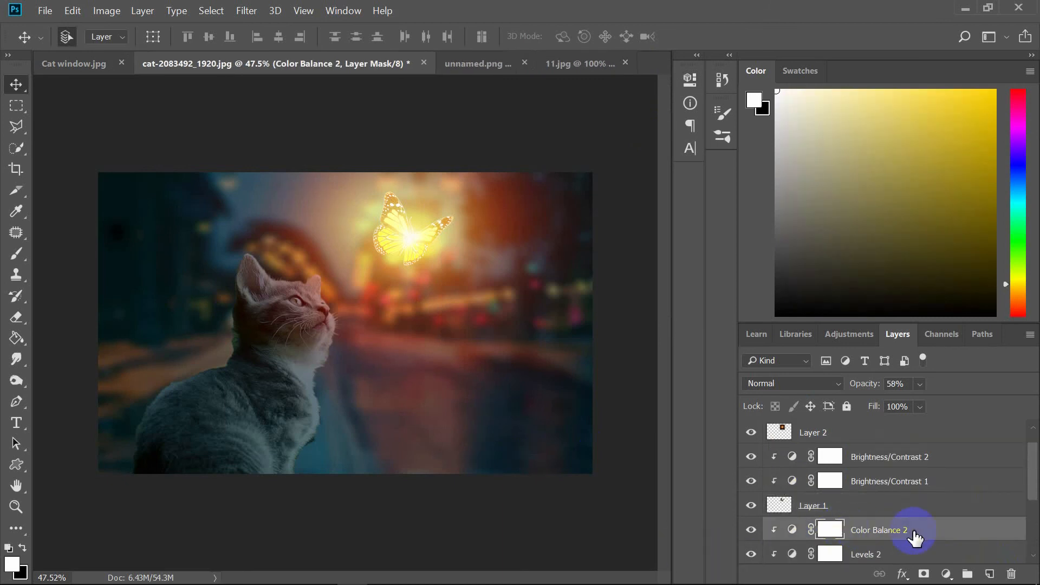
{"action": "left_click", "coordinate": [989, 574]}
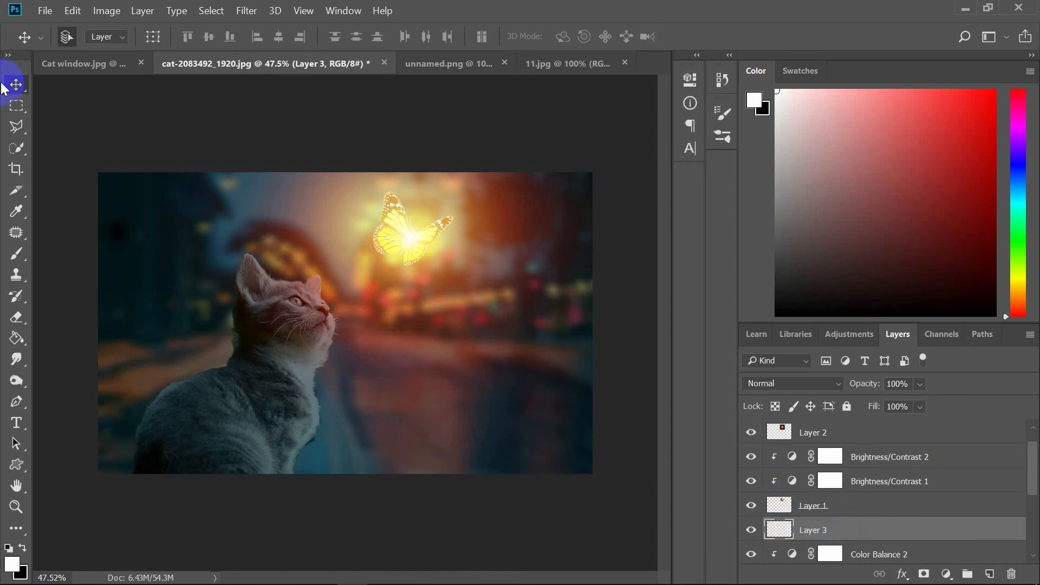
Choose the Brush tool and set its foreground color to bright yellow f4ec18.
{"action": "left_click", "coordinate": [18, 210]}
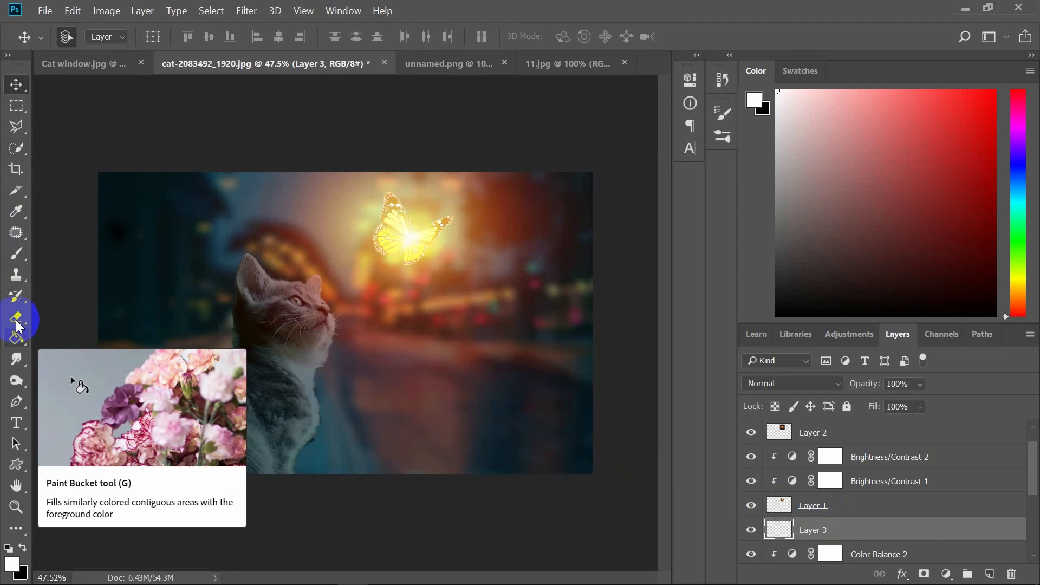
{"action": "left_click", "coordinate": [17, 254]}
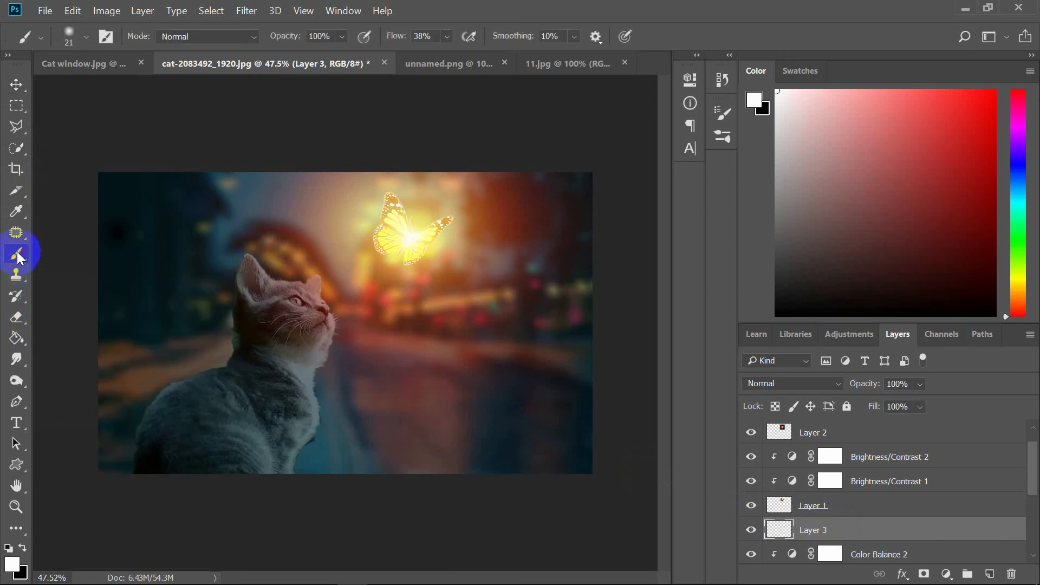
{"action": "left_click", "coordinate": [21, 553]}
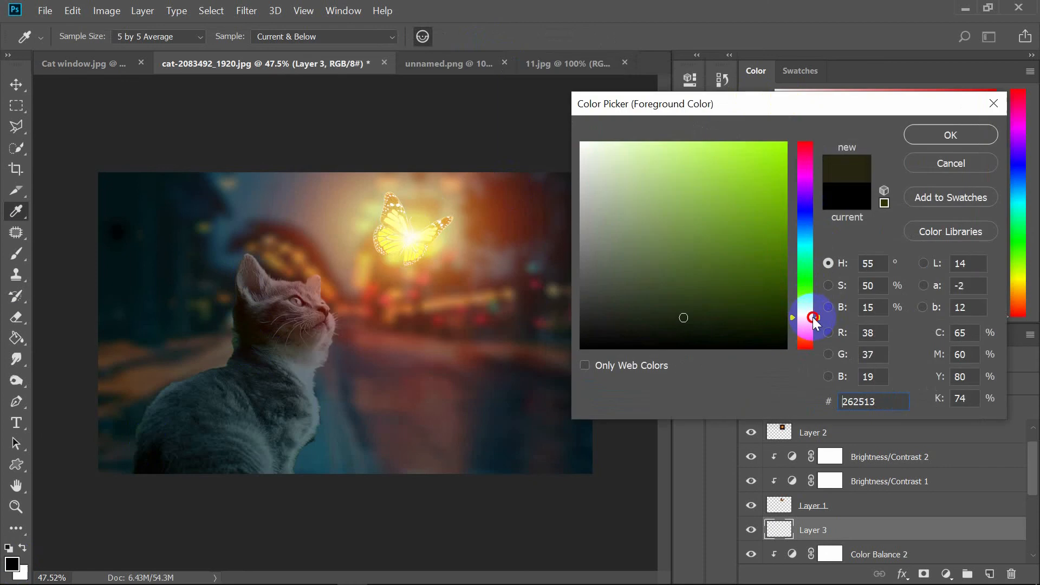
{"action": "mouse_move", "coordinate": [812, 317]}
{"action": "left_mouse_down"}
{"action": "mouse_move", "coordinate": [807, 325]}
{"action": "mouse_move", "coordinate": [808, 314]}
{"action": "left_mouse_up"}
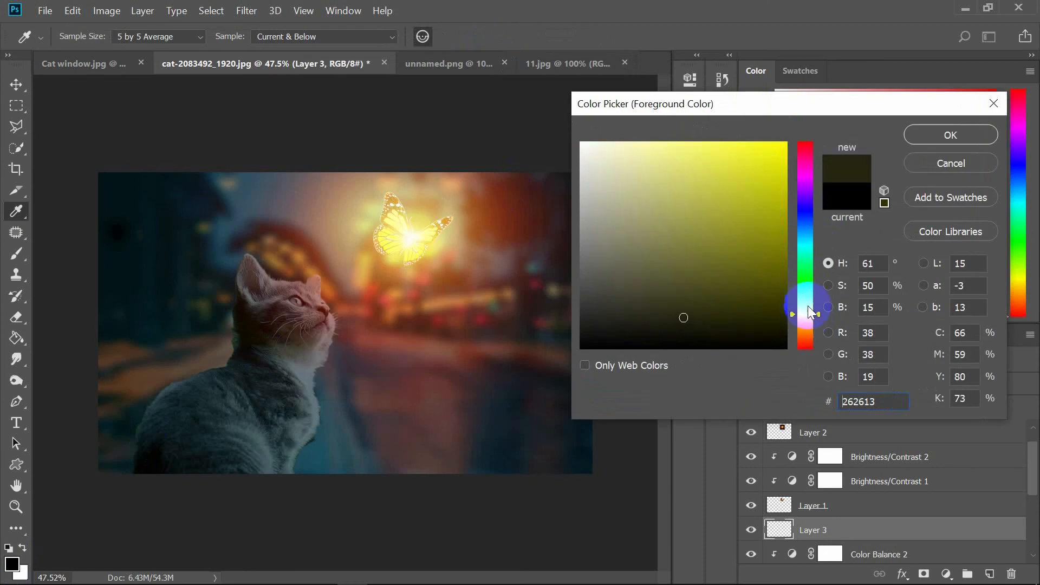
{"action": "left_click_drag", "start_coordinate": [806, 311], "coordinate": [802, 316]}
{"action": "left_click", "coordinate": [768, 164]}
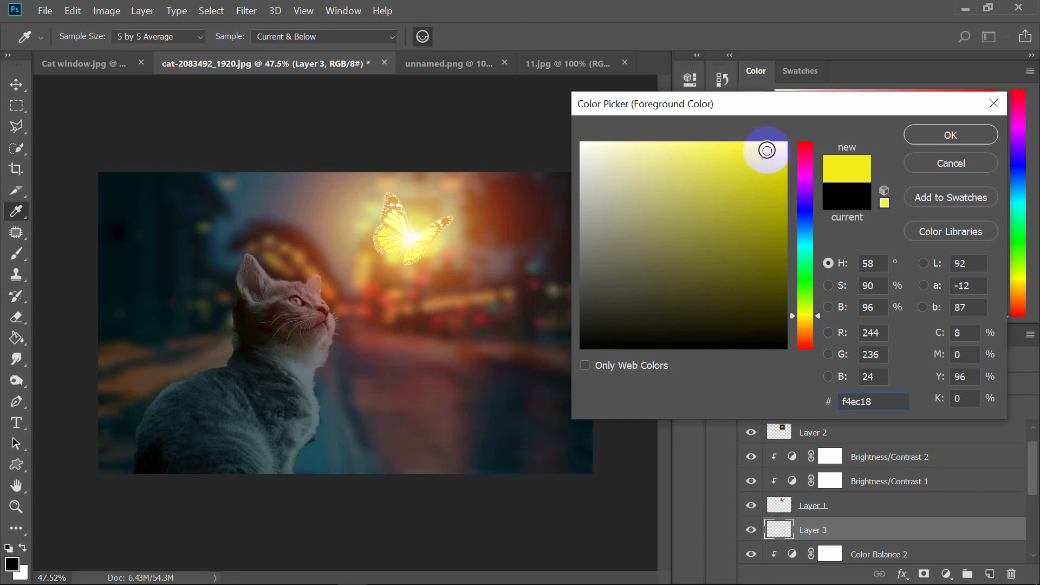
{"action": "left_click", "coordinate": [947, 135]}
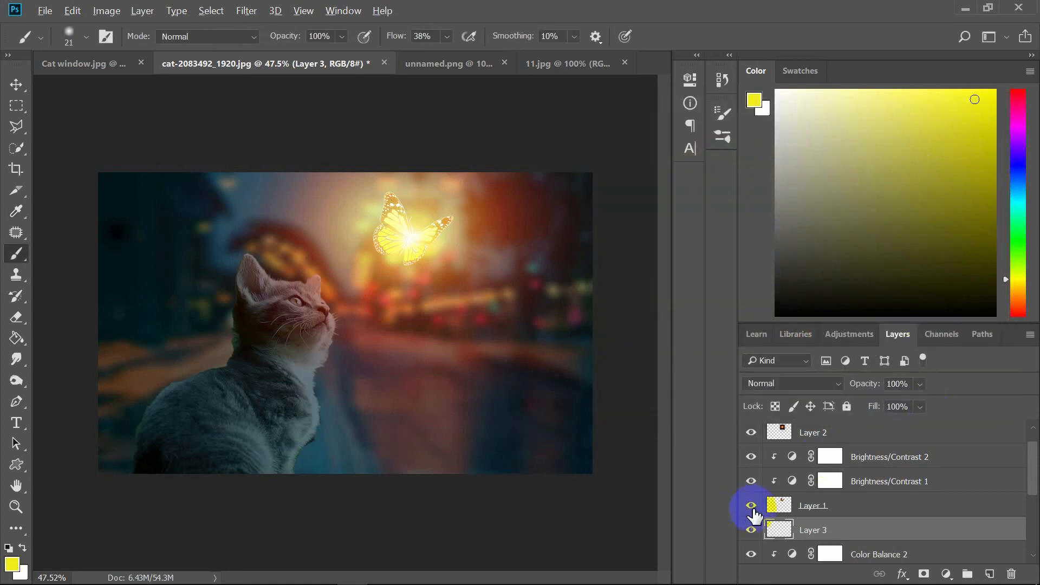
Clip the new Layer 3 to the cat layer stack beneath it.
{"action": "left_click", "coordinate": [762, 539], "text": "alt"}
{"action": "left_click", "coordinate": [772, 540], "text": "alt"}
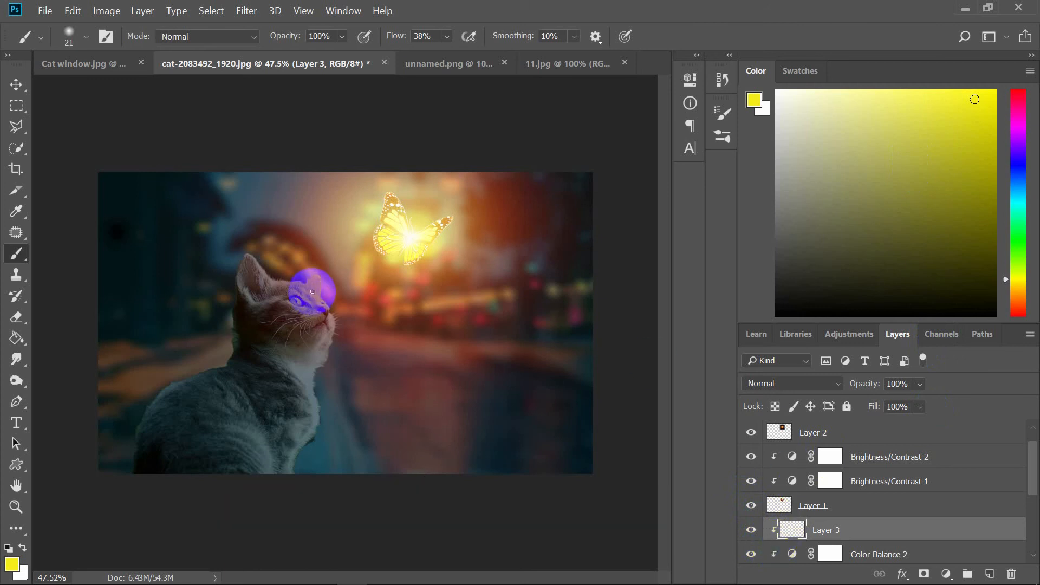
Set the soft round brush to a size of 34 px and a flow of 3%.
{"action": "scroll", "coordinate": [307, 298], "scroll_direction": "up", "scroll_amount": 4}
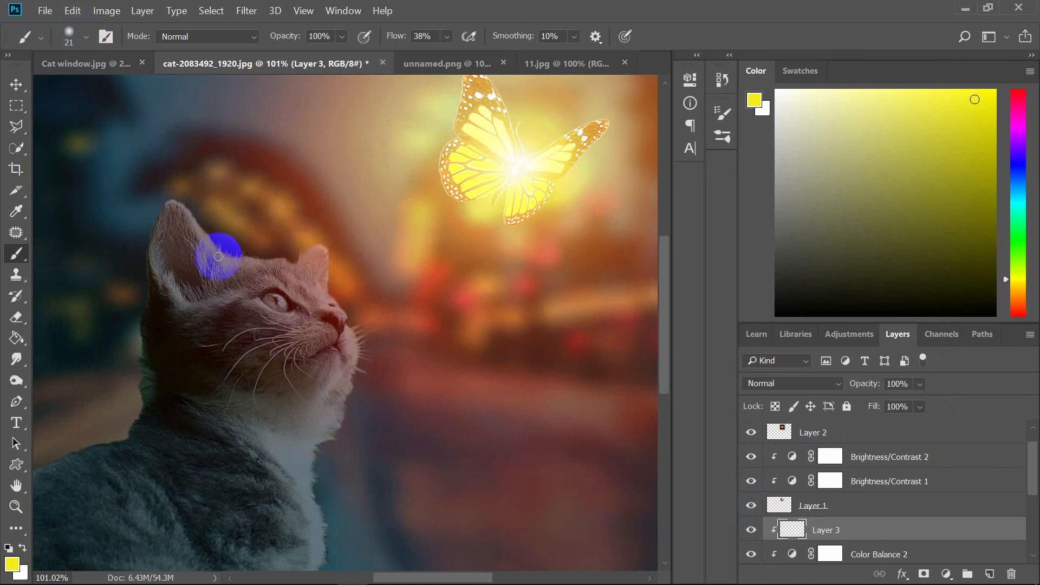
{"action": "left_click", "coordinate": [86, 37]}
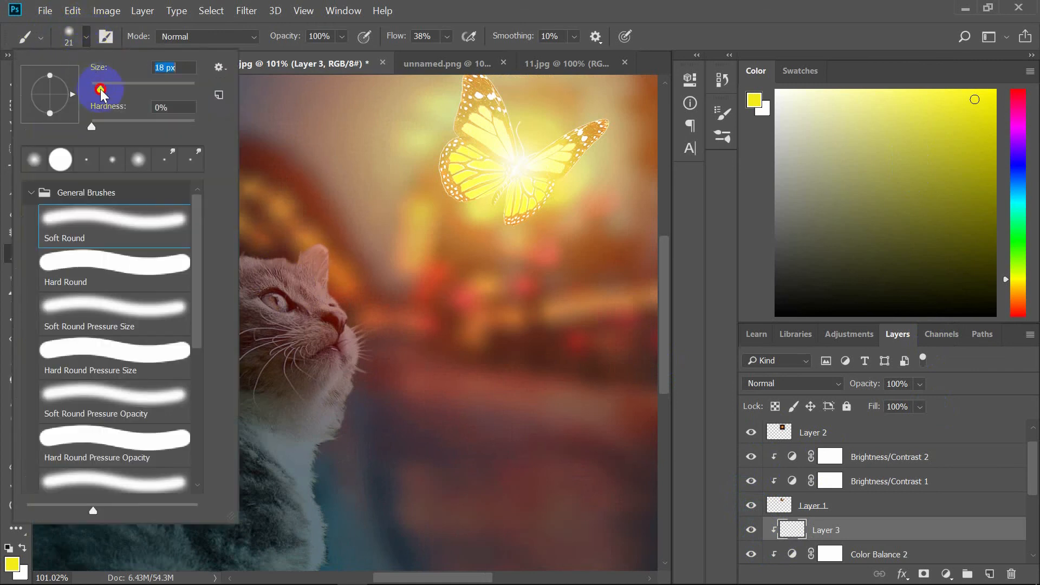
{"action": "left_click_drag", "start_coordinate": [101, 92], "coordinate": [109, 89]}
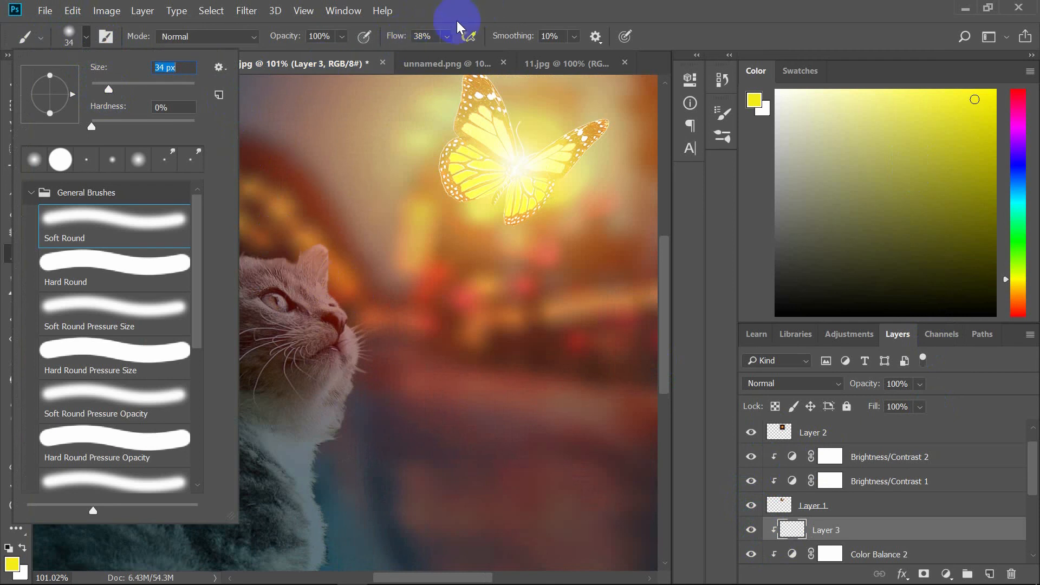
{"action": "left_click", "coordinate": [447, 37]}
{"action": "left_click", "coordinate": [434, 55]}
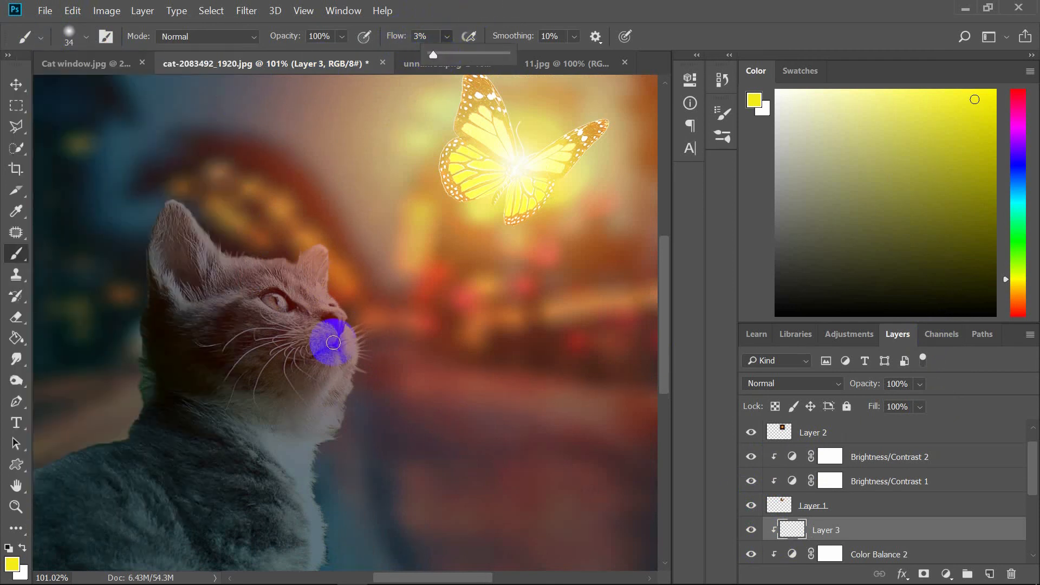
Paint soft yellow rim light on Layer 3 along the cat's ear, head, chin and throat edges.
{"action": "scroll", "coordinate": [243, 280], "scroll_direction": "up", "scroll_amount": 4}
{"action": "left_click", "coordinate": [299, 245]}
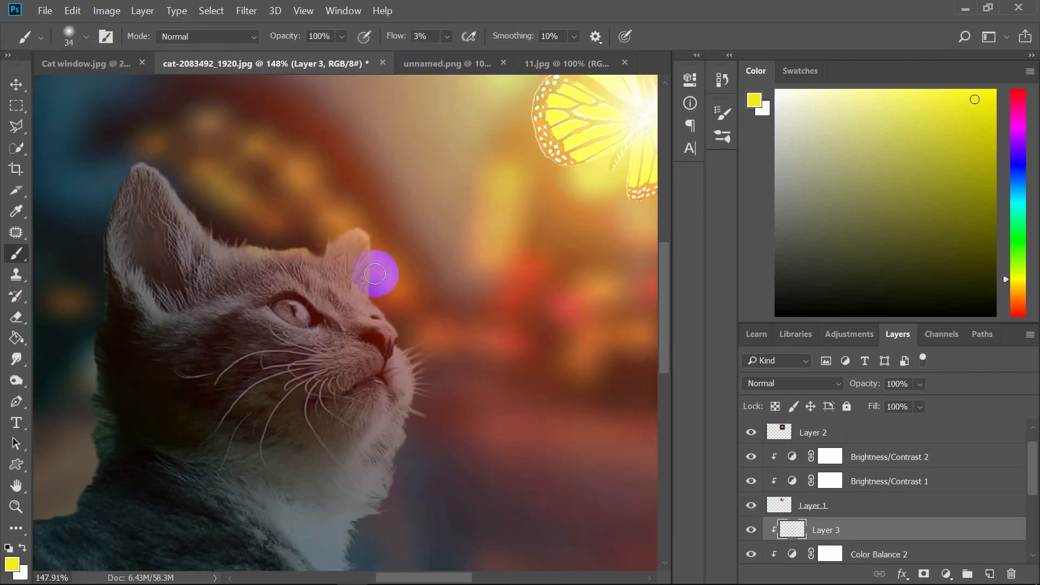
{"action": "left_click_drag", "start_coordinate": [419, 378], "coordinate": [395, 531]}
{"action": "scroll", "coordinate": [377, 309], "scroll_direction": "down", "scroll_amount": 4}
{"action": "scroll", "coordinate": [377, 308], "scroll_direction": "up", "scroll_amount": 5}
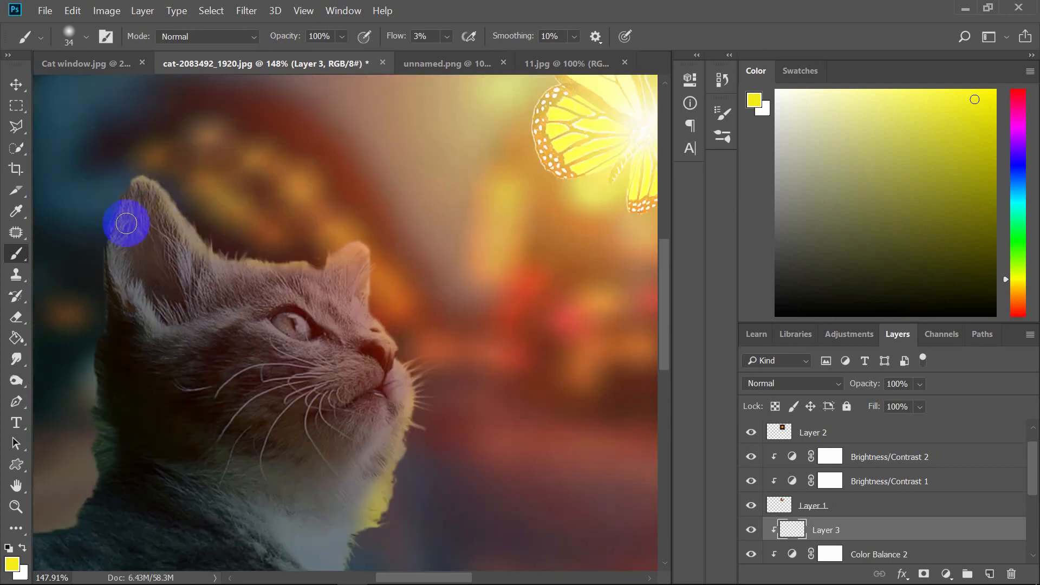
{"action": "scroll", "coordinate": [515, 337], "scroll_direction": "down", "scroll_amount": 10}
{"action": "scroll", "coordinate": [343, 379], "scroll_direction": "up", "scroll_amount": 11}
{"action": "key", "text": "ctrl+alt+z"}
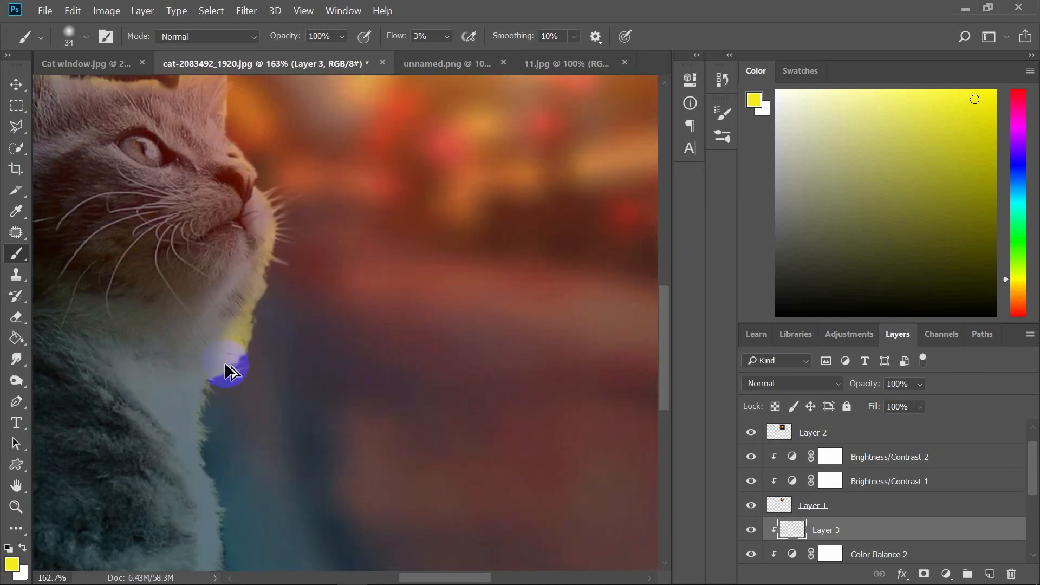
{"action": "scroll", "coordinate": [289, 292], "scroll_direction": "down", "scroll_amount": 11}
{"action": "scroll", "coordinate": [200, 230], "scroll_direction": "up", "scroll_amount": 11}
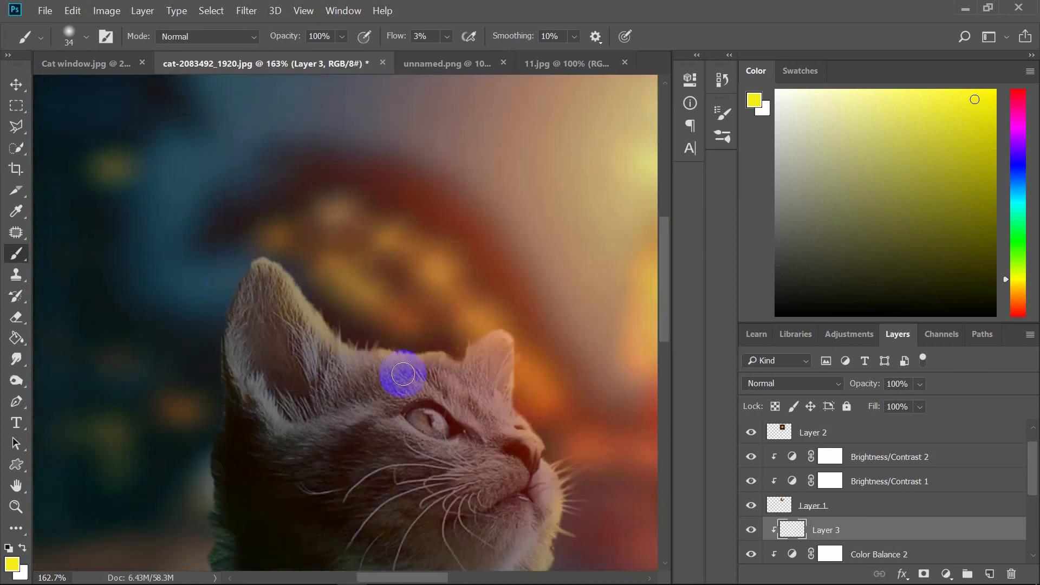
Set Layer 3 to Screen blending and paint yellow light across the cat's ear, cheek and neck fur.
{"action": "left_click", "coordinate": [792, 383]}
{"action": "left_click", "coordinate": [772, 130]}
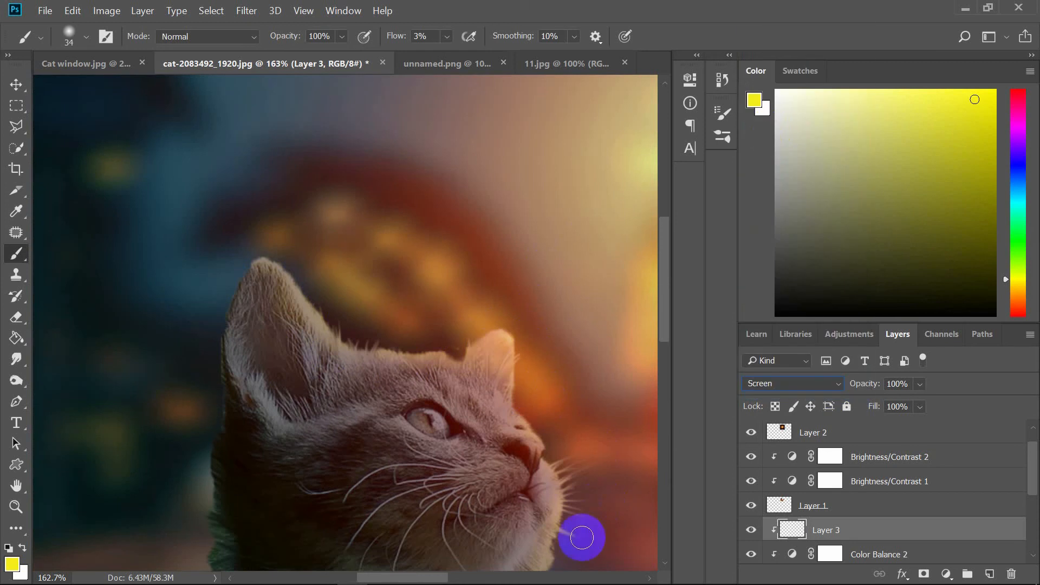
{"action": "mouse_move", "coordinate": [501, 379]}
{"action": "left_mouse_down"}
{"action": "mouse_move", "coordinate": [402, 355]}
{"action": "mouse_move", "coordinate": [469, 514]}
{"action": "mouse_move", "coordinate": [399, 455]}
{"action": "mouse_move", "coordinate": [220, 356]}
{"action": "left_mouse_up"}
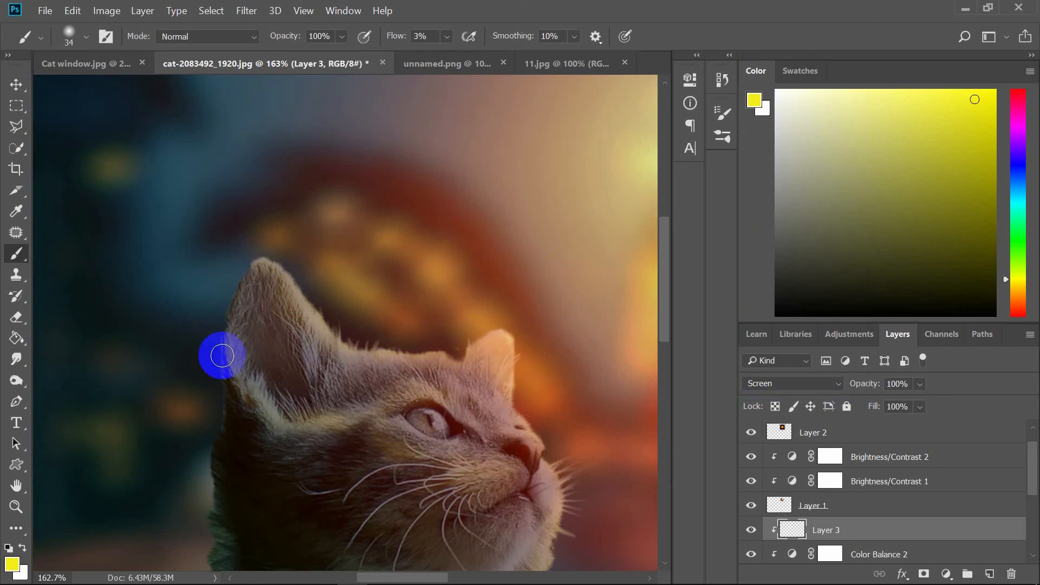
{"action": "scroll", "coordinate": [221, 356], "scroll_direction": "down", "scroll_amount": 5}
{"action": "left_click_drag", "start_coordinate": [325, 375], "coordinate": [486, 467]}
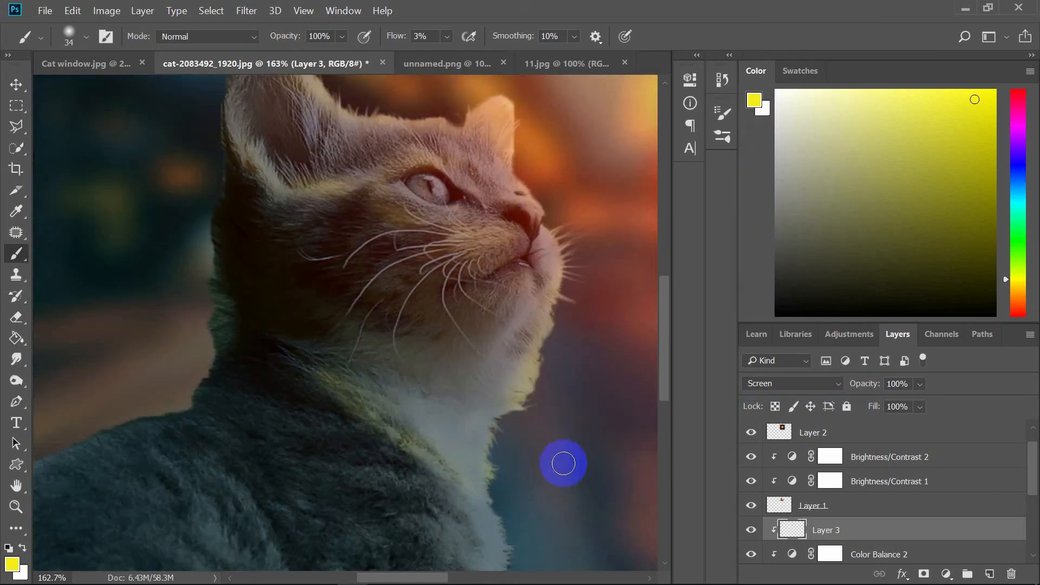
Lower the brush flow to 1% and change the foreground color to bright orange.
{"action": "key", "text": "shift+0"}
{"action": "key", "text": "shift+1"}
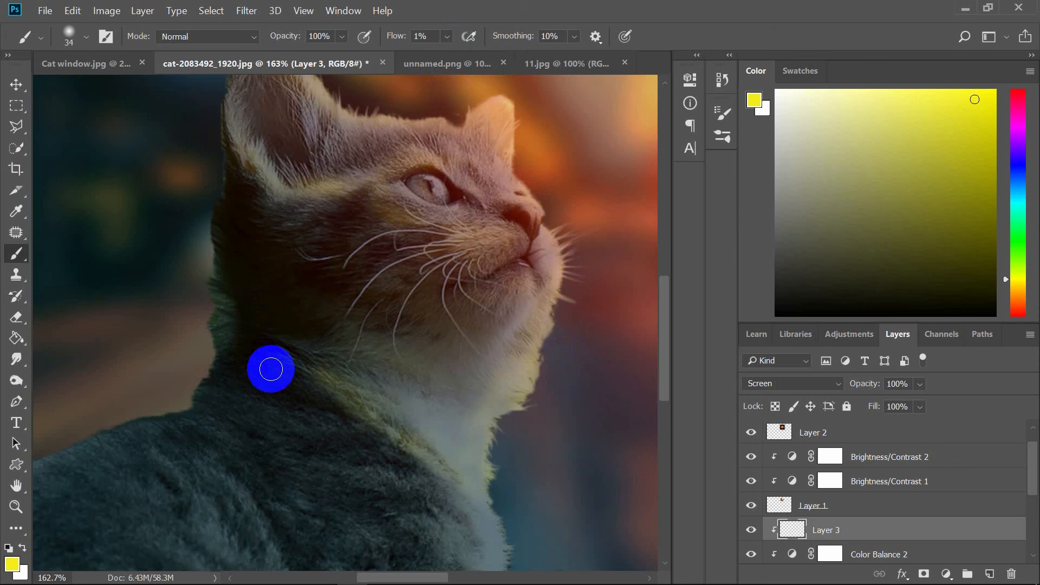
{"action": "left_click", "coordinate": [12, 565]}
{"action": "left_click_drag", "start_coordinate": [812, 317], "coordinate": [814, 335]}
{"action": "left_click", "coordinate": [760, 153]}
{"action": "left_click", "coordinate": [951, 135]}
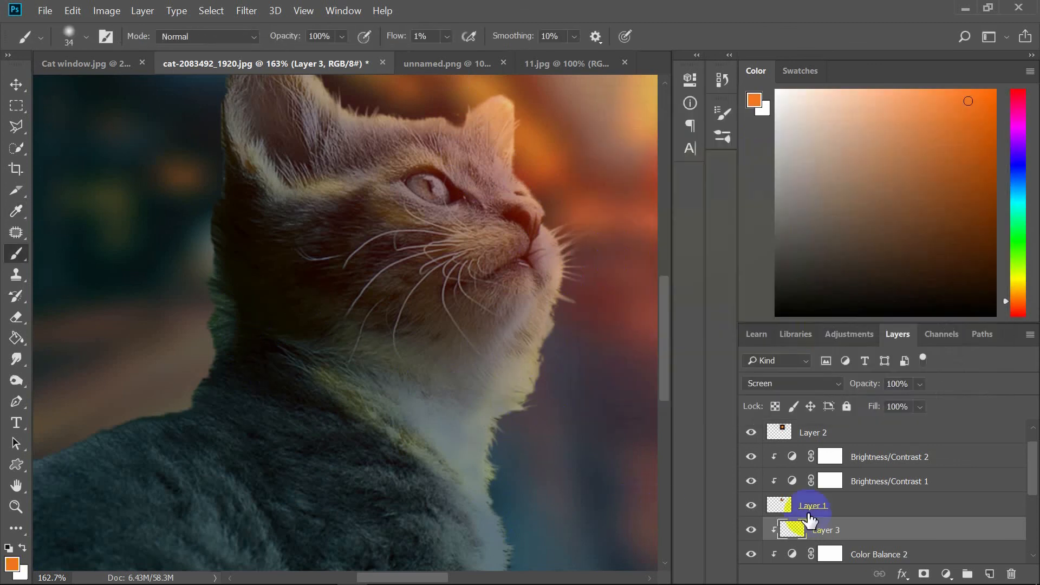
Add a new empty layer directly above Layer 3 and clip it to the cat layer stack.
{"action": "left_click", "coordinate": [989, 574]}
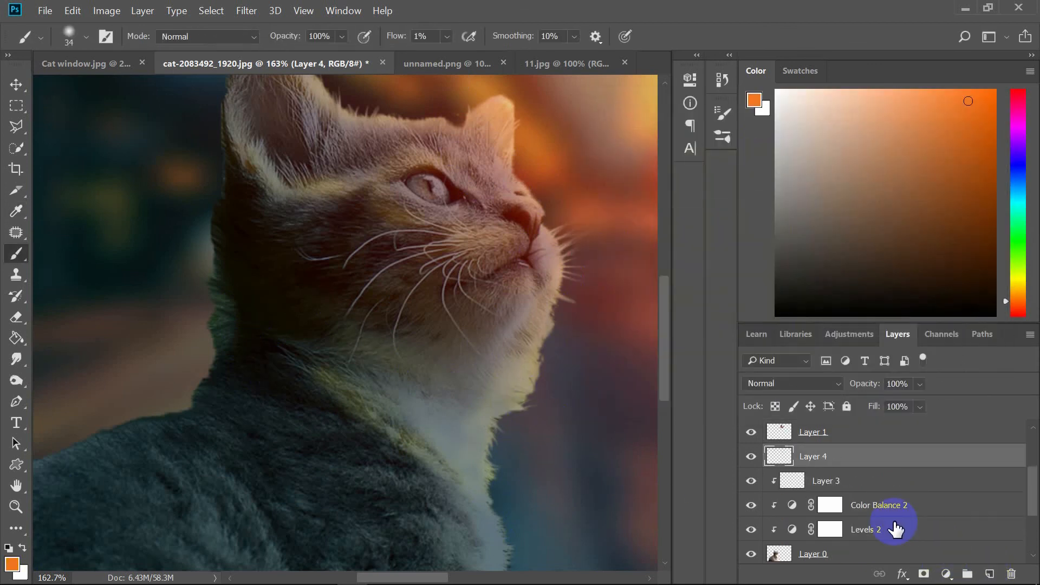
{"action": "left_click_drag", "start_coordinate": [774, 484], "coordinate": [825, 482]}
{"action": "left_click_drag", "start_coordinate": [822, 520], "coordinate": [820, 508]}
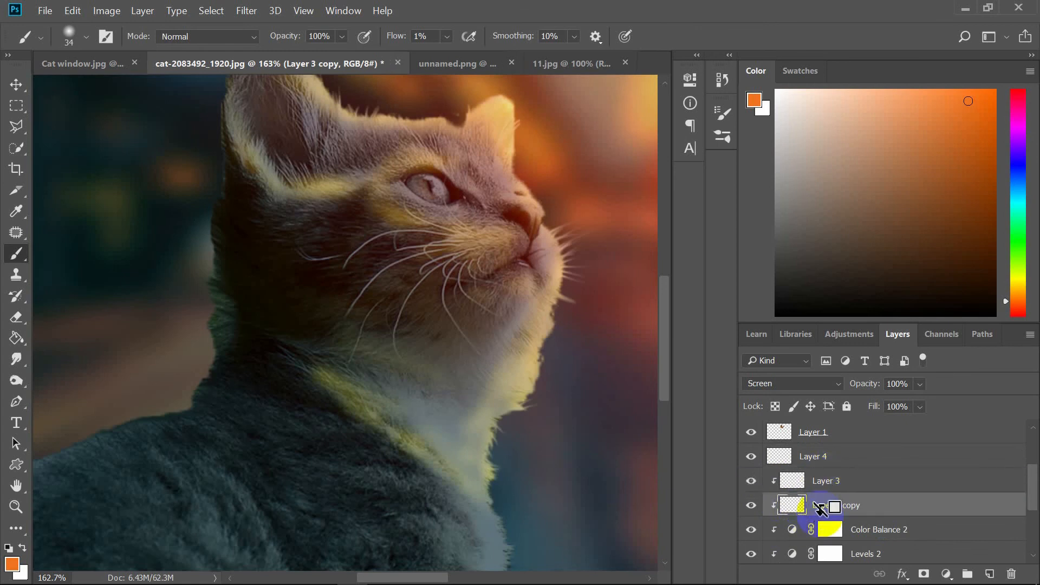
{"action": "key", "text": "ctrl+alt+z"}
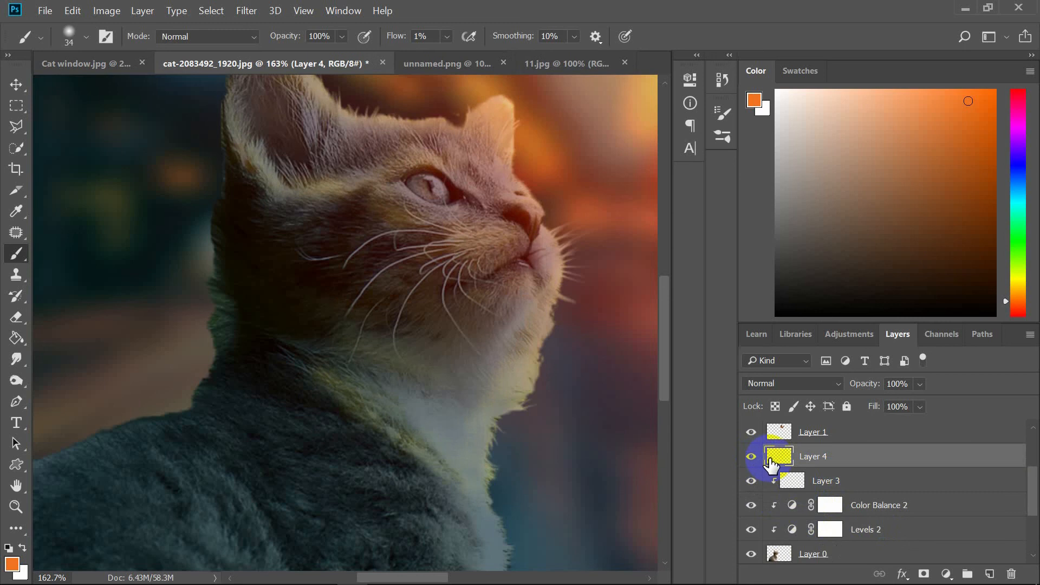
{"action": "left_click_drag", "start_coordinate": [770, 465], "coordinate": [769, 472]}
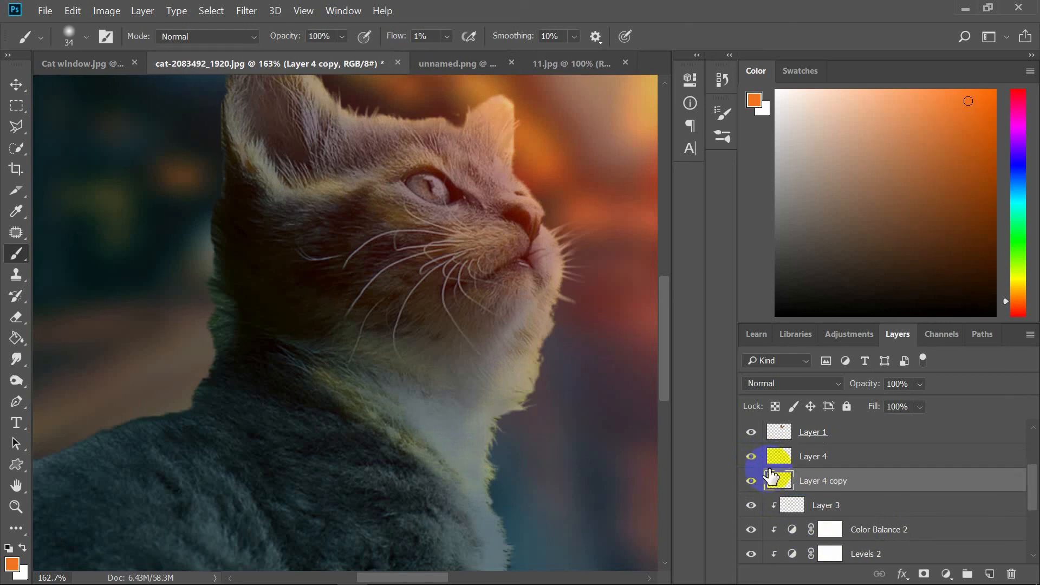
{"action": "key", "text": "ctrl+alt+z"}
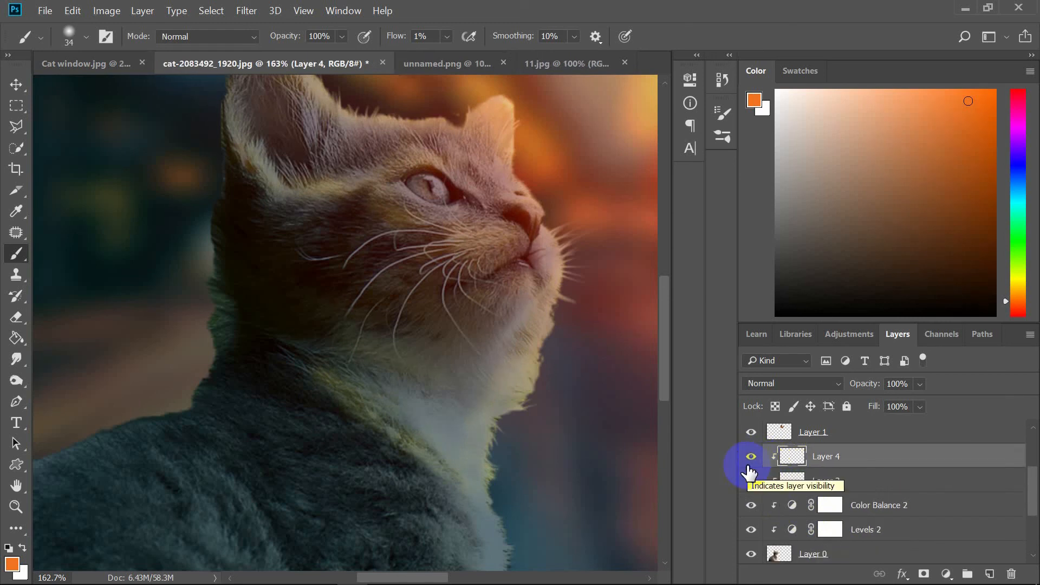
Keep an orange foreground color and reduce the soft round brush to 15 px.
{"action": "left_click", "coordinate": [12, 564]}
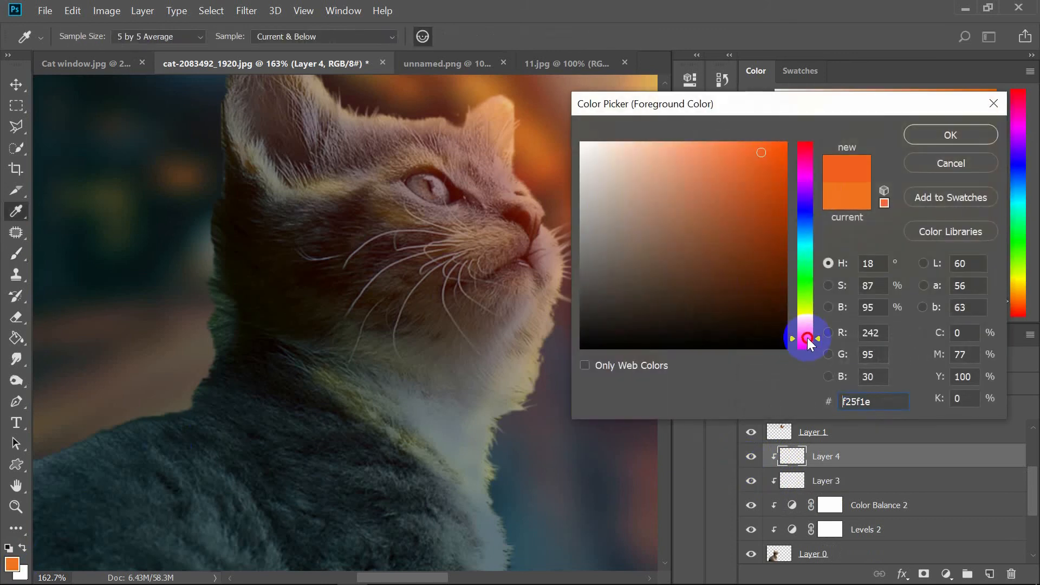
{"action": "left_click", "coordinate": [951, 135]}
{"action": "scroll", "coordinate": [420, 216], "scroll_direction": "up", "scroll_amount": 3}
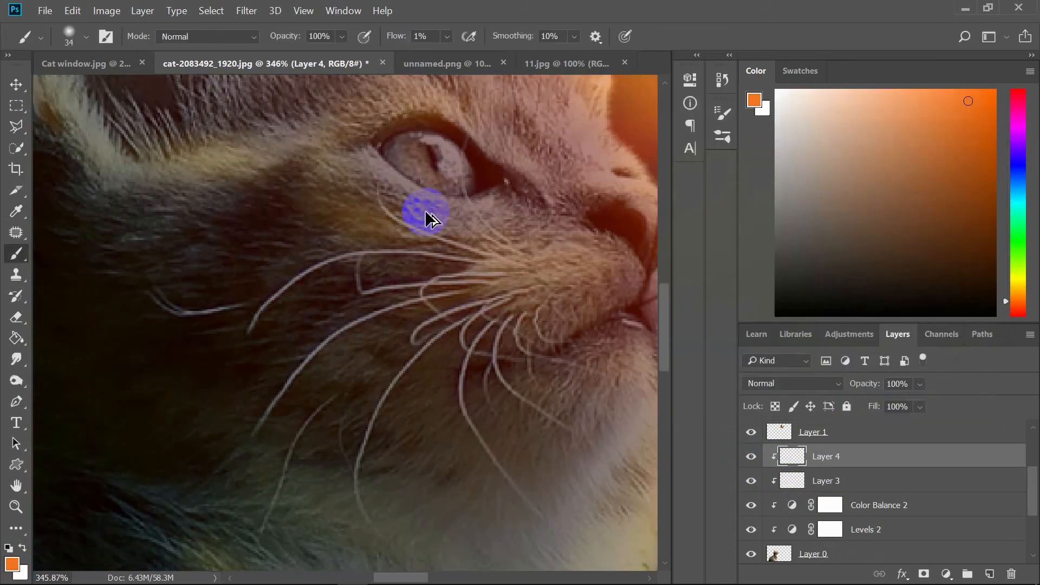
{"action": "left_click", "coordinate": [88, 33]}
{"action": "left_click_drag", "start_coordinate": [105, 90], "coordinate": [99, 86]}
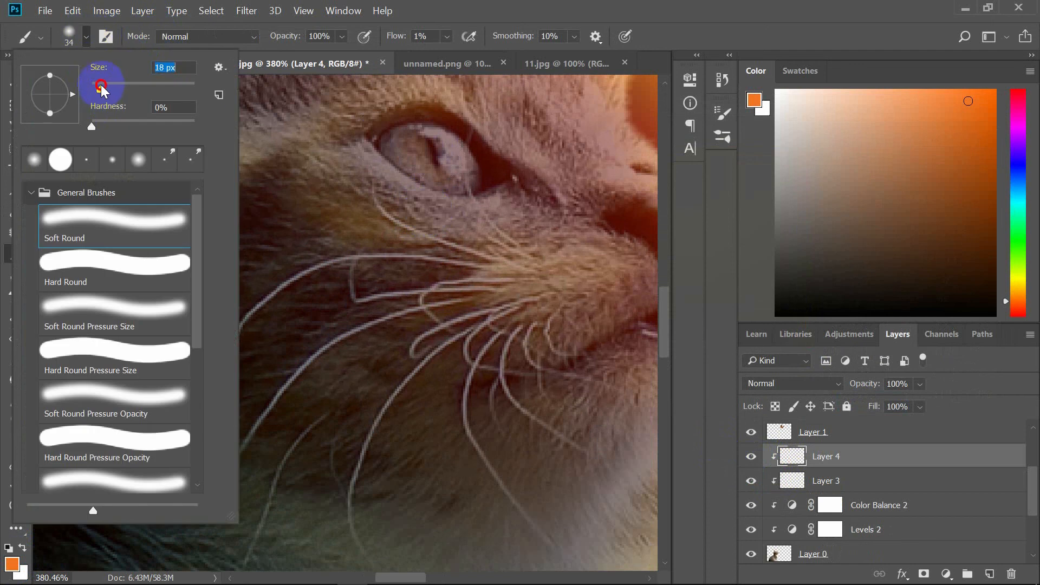
Paint an orange reflection into the cat's eye on Layer 4, raising the brush flow to 3%.
{"action": "left_click", "coordinate": [440, 157]}
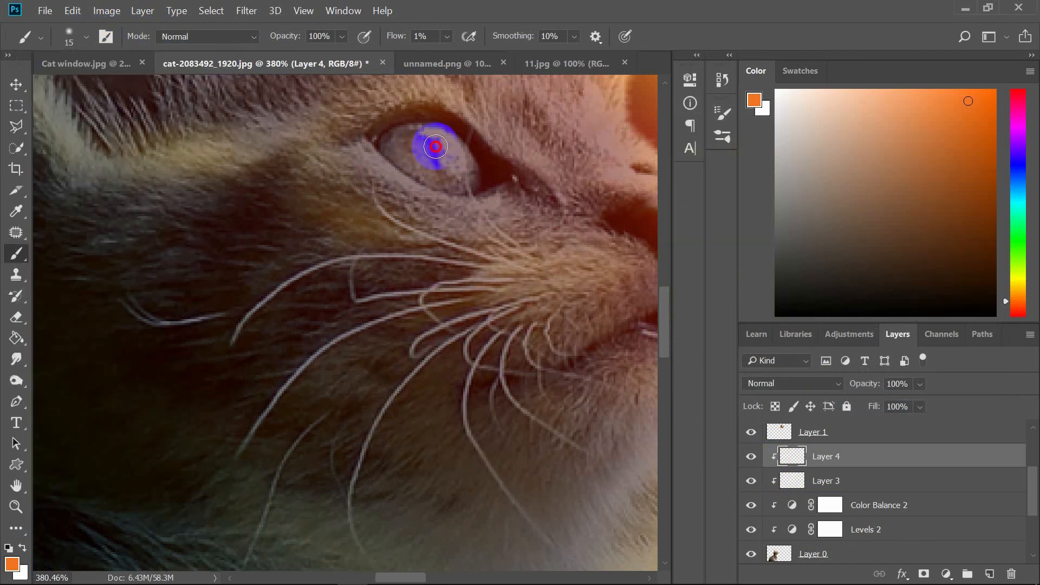
{"action": "left_click_drag", "start_coordinate": [428, 147], "coordinate": [439, 158]}
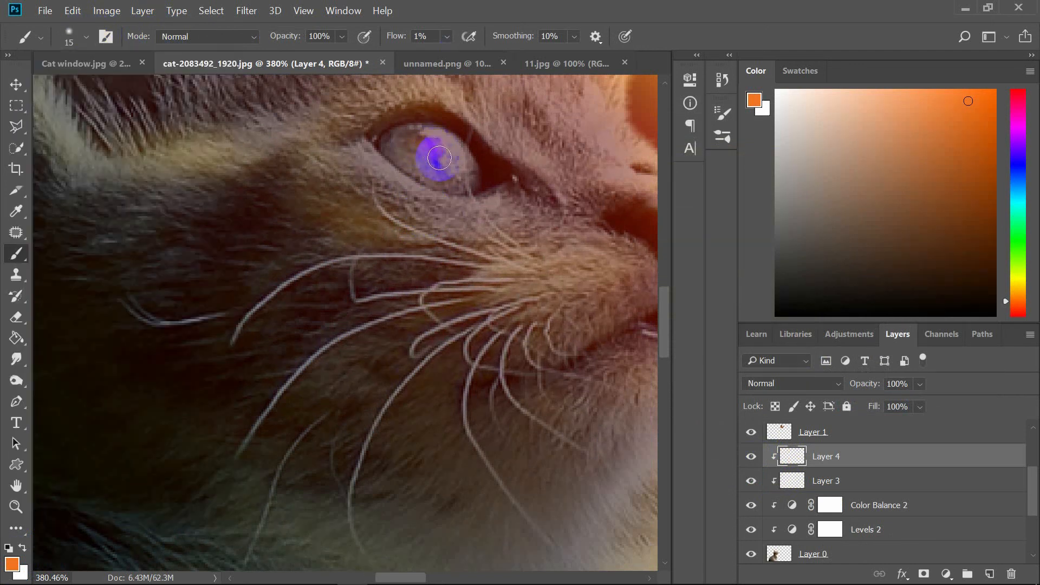
{"action": "left_click_drag", "start_coordinate": [449, 38], "coordinate": [452, 39]}
{"action": "mouse_move", "coordinate": [434, 154]}
{"action": "left_mouse_down"}
{"action": "mouse_move", "coordinate": [441, 160]}
{"action": "mouse_move", "coordinate": [274, 199]}
{"action": "left_mouse_up"}
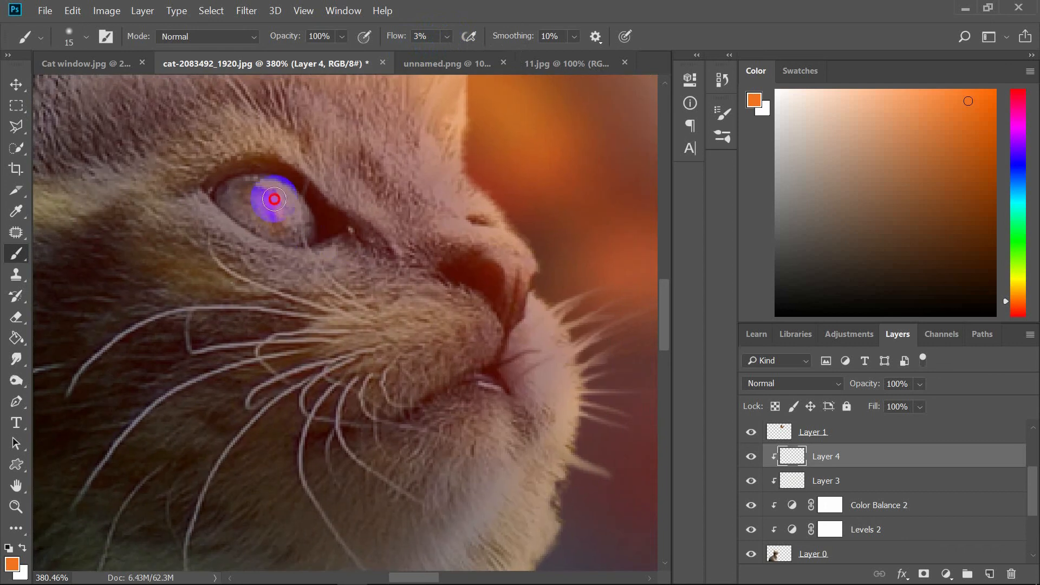
{"action": "scroll", "coordinate": [324, 270], "scroll_direction": "down", "scroll_amount": 12}
{"action": "scroll", "coordinate": [336, 278], "scroll_direction": "up", "scroll_amount": 11}
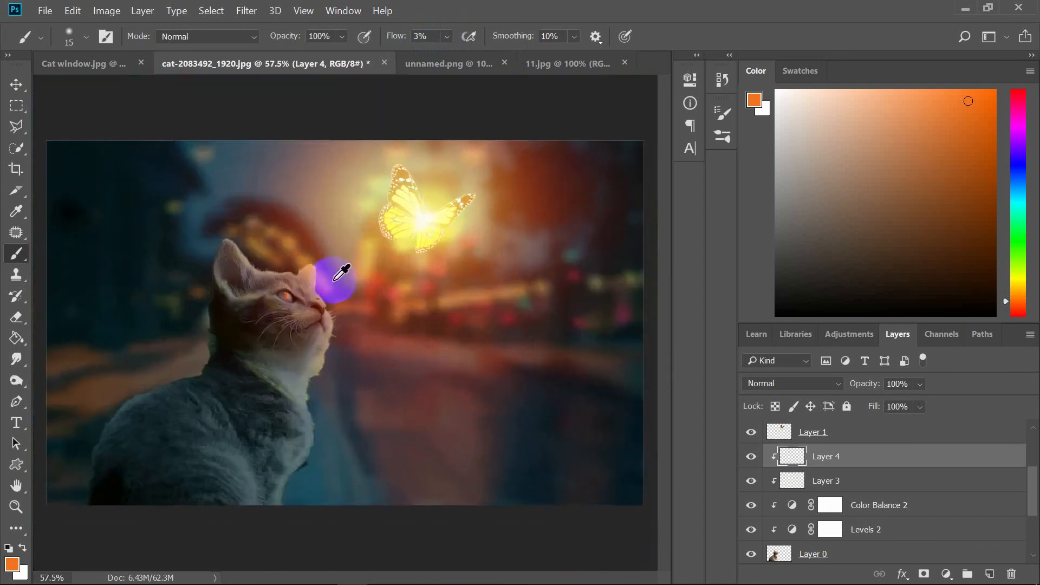
Brush faint orange light at 1% flow along the cat's forehead and far ear, using Layer 3 and Layer 4.
{"action": "left_click", "coordinate": [845, 487]}
{"action": "mouse_move", "coordinate": [157, 379]}
{"action": "left_mouse_down"}
{"action": "mouse_move", "coordinate": [390, 295]}
{"action": "mouse_move", "coordinate": [381, 267]}
{"action": "left_mouse_up"}
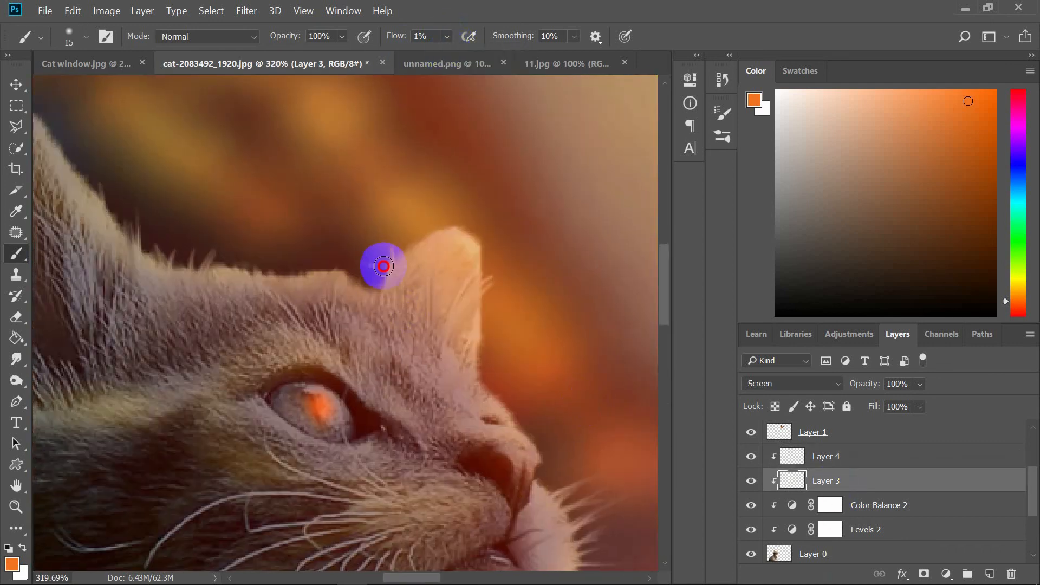
{"action": "left_click", "coordinate": [843, 462]}
{"action": "left_click", "coordinate": [360, 301]}
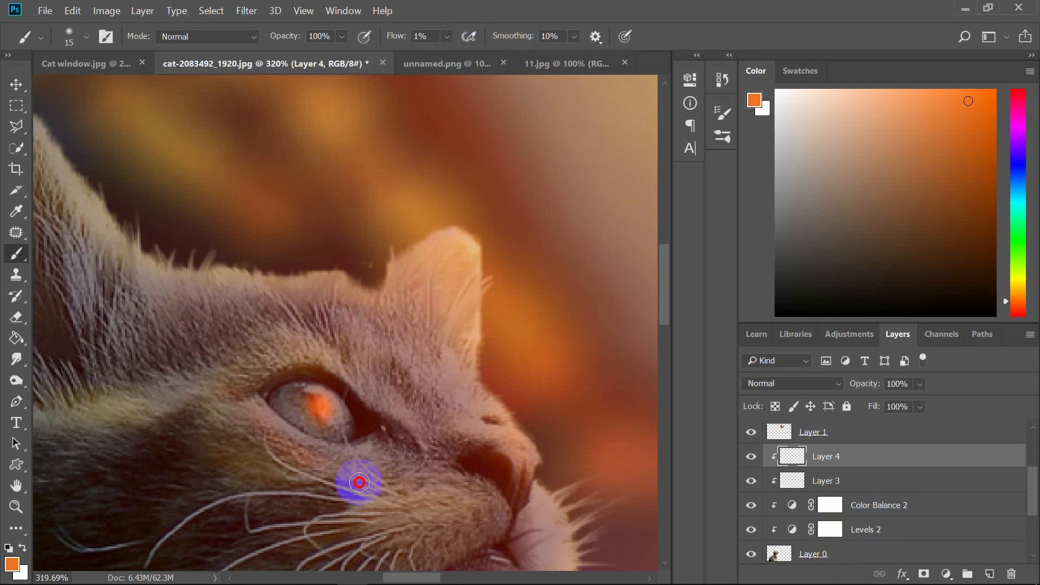
Set the opacity of the Layer 2 copy glow to 99%.
{"action": "scroll", "coordinate": [358, 485], "scroll_direction": "down", "scroll_amount": 5}
{"action": "scroll", "coordinate": [374, 515], "scroll_direction": "up", "scroll_amount": 4}
{"action": "scroll", "coordinate": [368, 502], "scroll_direction": "down", "scroll_amount": 5}
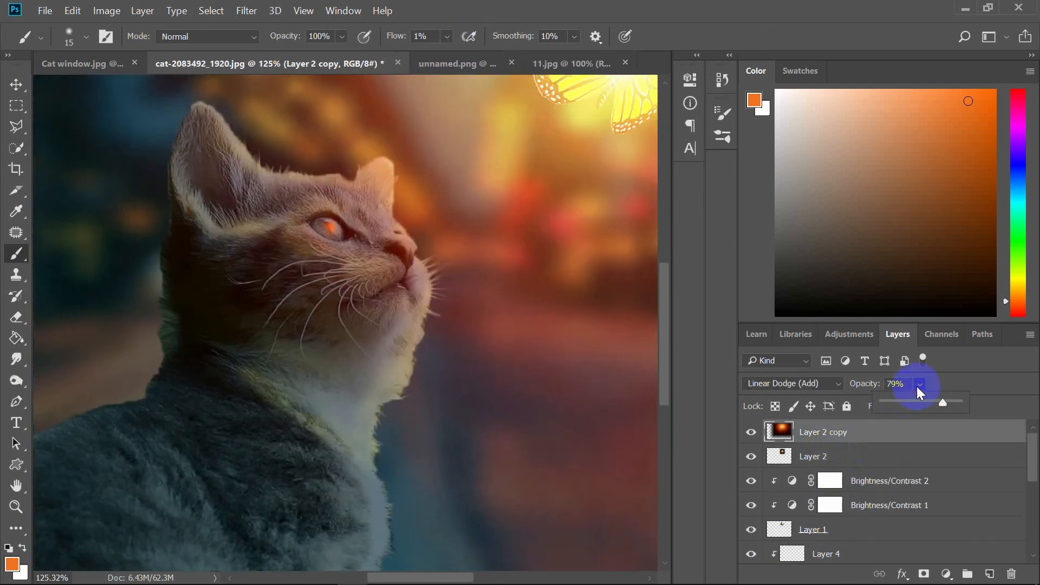
{"action": "left_click_drag", "start_coordinate": [942, 403], "coordinate": [955, 406]}
{"action": "scroll", "coordinate": [494, 353], "scroll_direction": "down", "scroll_amount": 2}
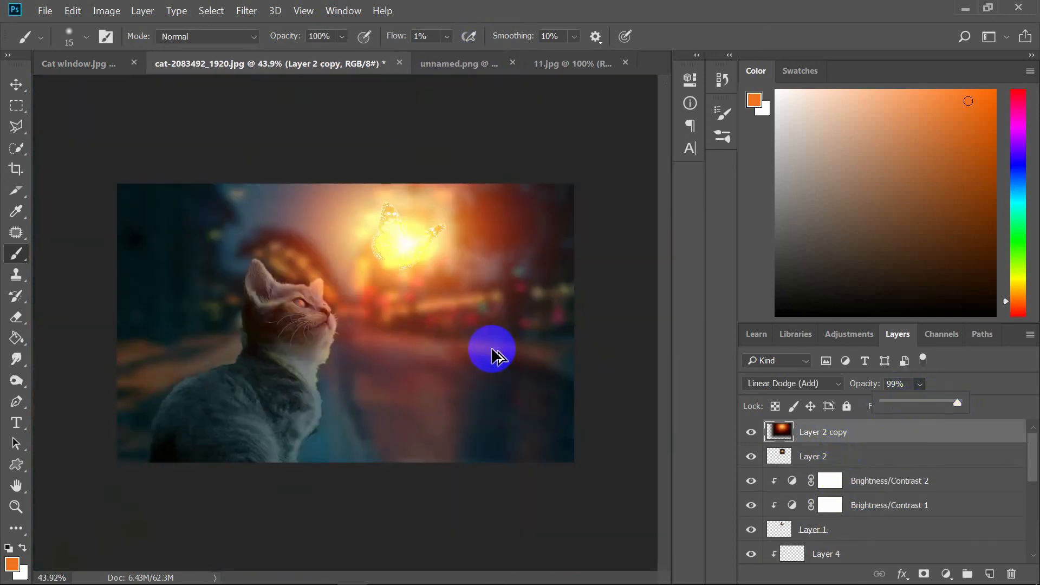
{"action": "scroll", "coordinate": [279, 332], "scroll_direction": "up", "scroll_amount": 10}
{"action": "scroll", "coordinate": [274, 327], "scroll_direction": "down", "scroll_amount": 4}
{"action": "scroll", "coordinate": [820, 448], "scroll_direction": "down", "scroll_amount": 3}
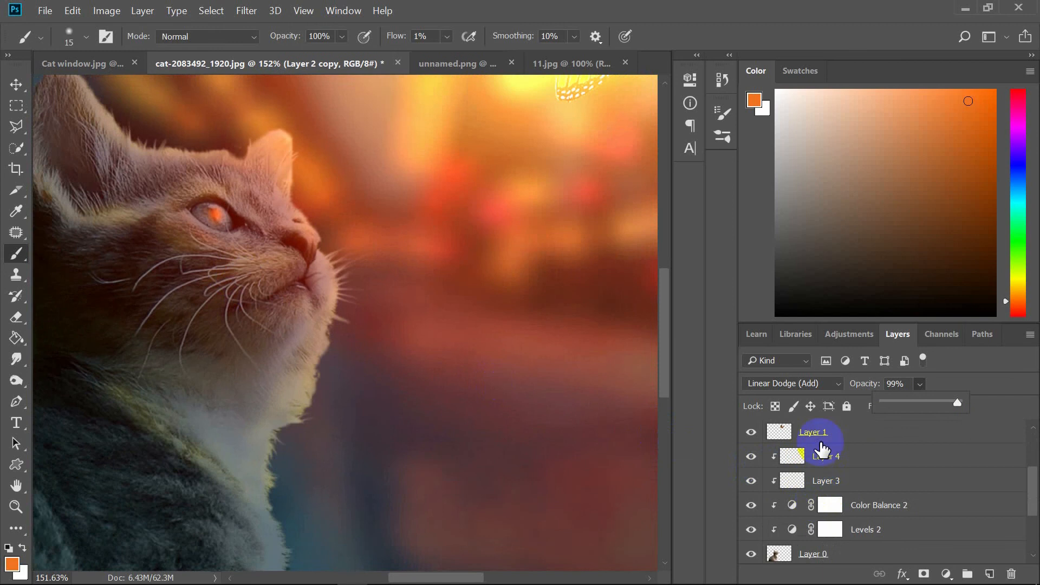
Set Layer 4's blend mode to Color Dodge and its opacity to 100%.
{"action": "left_click", "coordinate": [823, 453]}
{"action": "scroll", "coordinate": [274, 279], "scroll_direction": "up", "scroll_amount": 8}
{"action": "left_click", "coordinate": [920, 384]}
{"action": "left_click_drag", "start_coordinate": [947, 402], "coordinate": [919, 403]}
{"action": "scroll", "coordinate": [413, 395], "scroll_direction": "down", "scroll_amount": 5}
{"action": "left_click", "coordinate": [841, 379]}
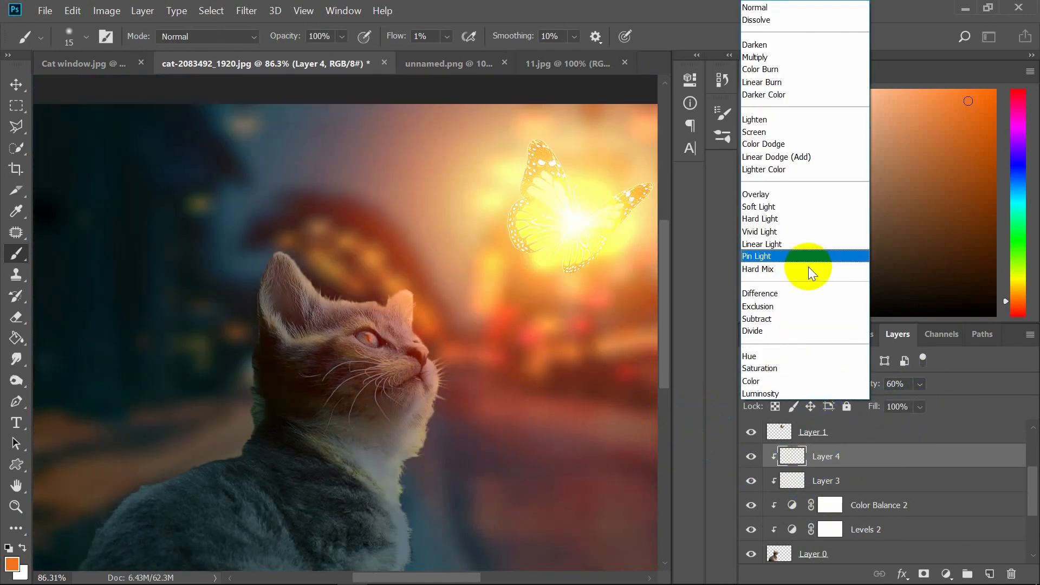
{"action": "left_click", "coordinate": [796, 144]}
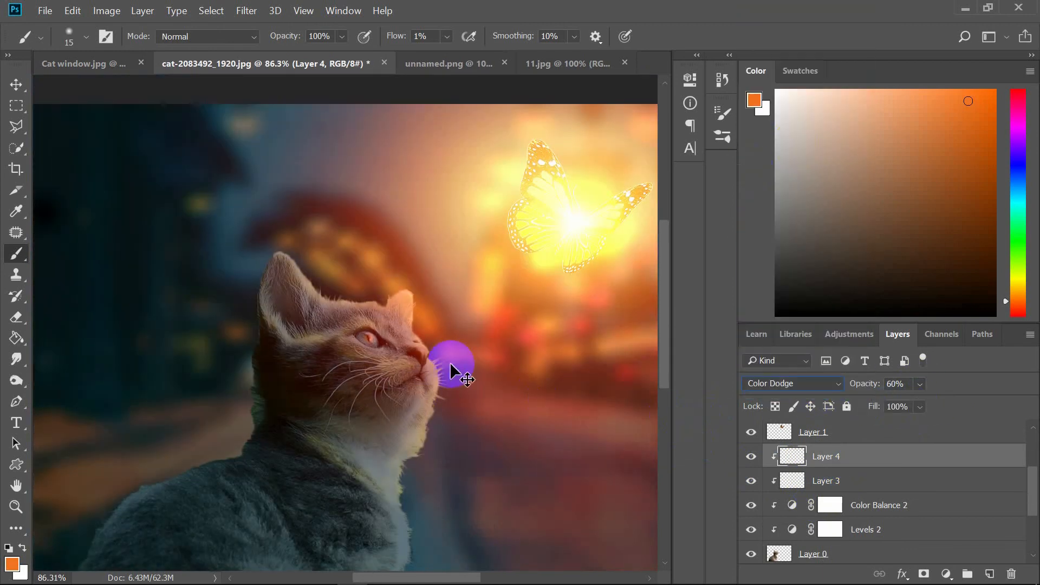
{"action": "left_click", "coordinate": [921, 385]}
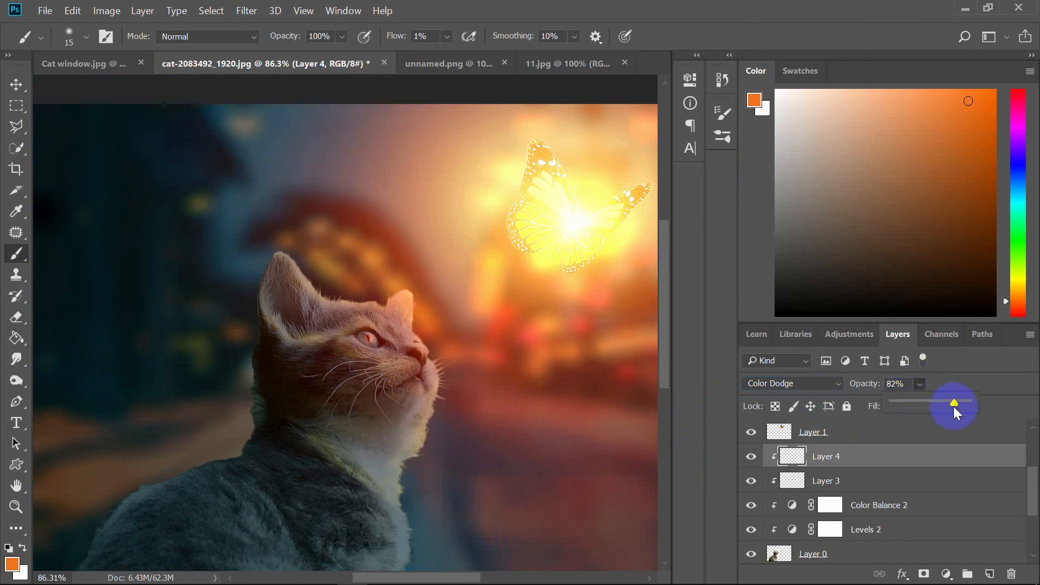
{"action": "left_click_drag", "start_coordinate": [954, 412], "coordinate": [995, 415]}
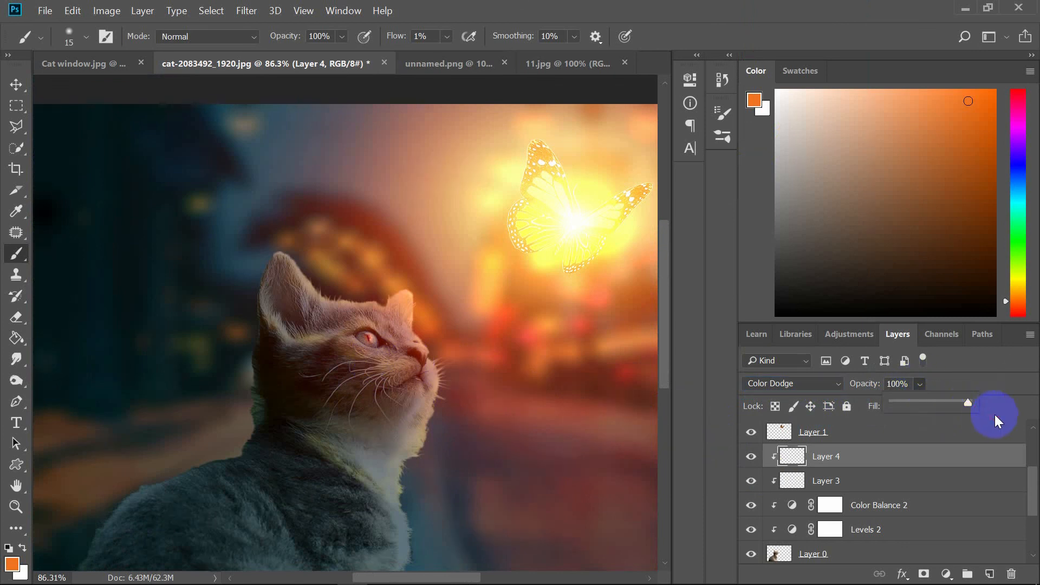
{"action": "left_click", "coordinate": [473, 398]}
Change the brush's foreground color to a yellowish orange.
{"action": "scroll", "coordinate": [496, 422], "scroll_direction": "up", "scroll_amount": 5}
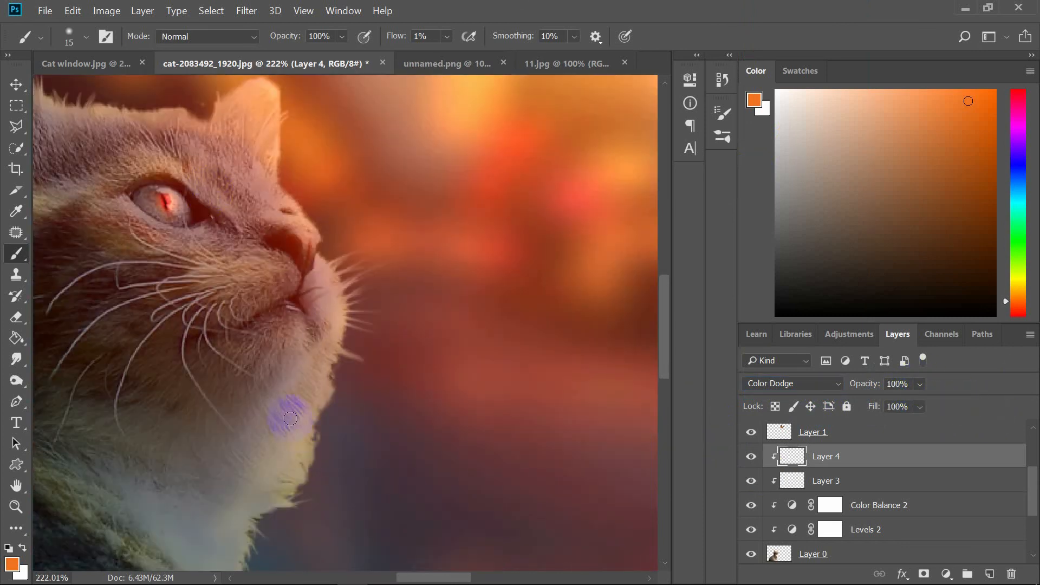
{"action": "scroll", "coordinate": [273, 461], "scroll_direction": "down", "scroll_amount": 5}
{"action": "scroll", "coordinate": [409, 362], "scroll_direction": "up", "scroll_amount": 3}
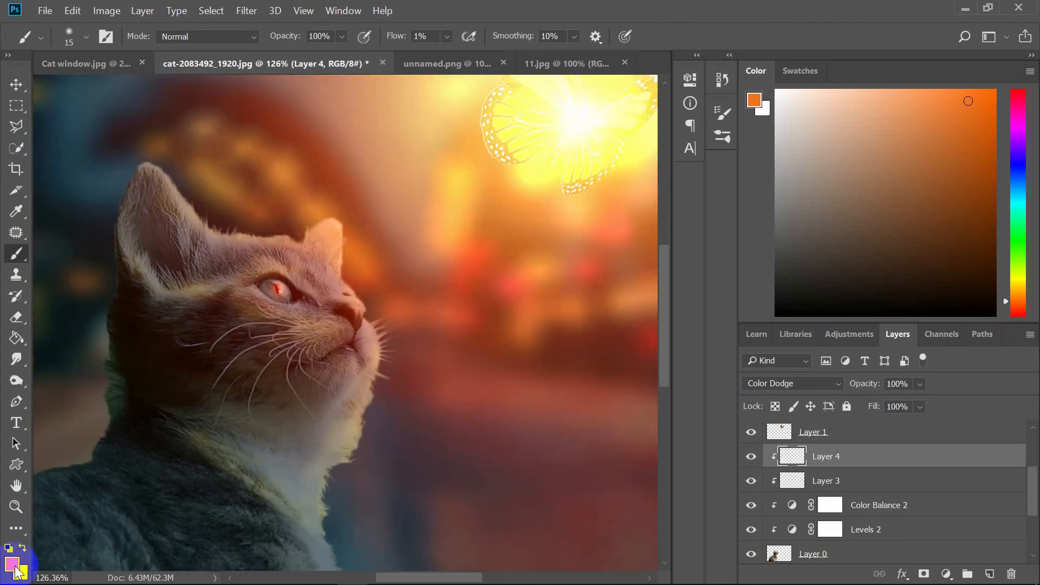
{"action": "left_click", "coordinate": [15, 567]}
{"action": "left_click", "coordinate": [802, 327]}
{"action": "left_click", "coordinate": [945, 135]}
{"action": "scroll", "coordinate": [321, 276], "scroll_direction": "up", "scroll_amount": 8}
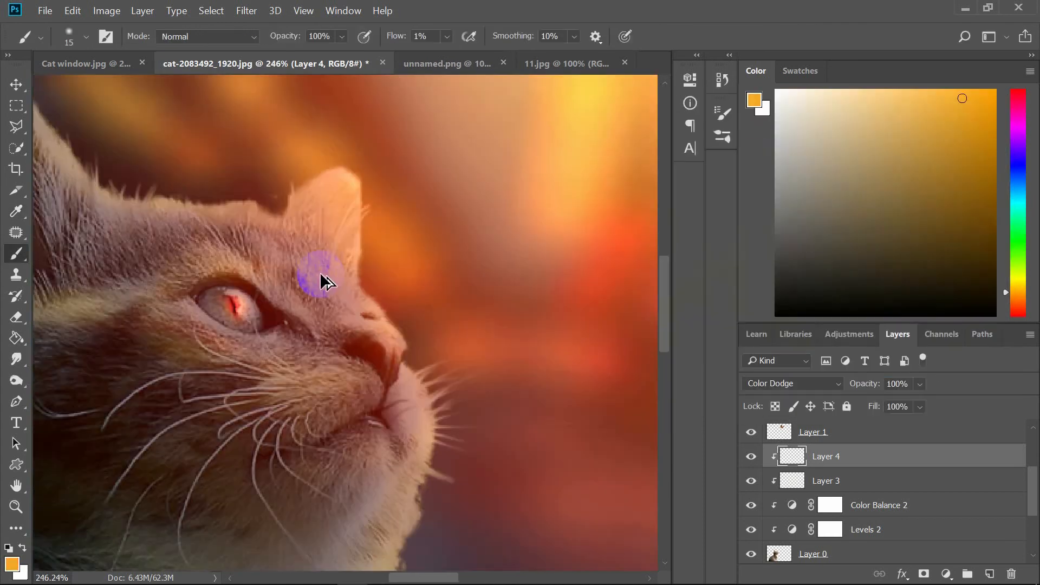
Paint yellowish-orange highlights on Layer 4 over the cat's brow, nose, muzzle and facial fur.
{"action": "mouse_move", "coordinate": [168, 246]}
{"action": "left_mouse_down"}
{"action": "mouse_move", "coordinate": [230, 239]}
{"action": "mouse_move", "coordinate": [259, 277]}
{"action": "left_mouse_up"}
{"action": "left_click_drag", "start_coordinate": [377, 318], "coordinate": [392, 330]}
{"action": "mouse_move", "coordinate": [413, 404]}
{"action": "left_mouse_down"}
{"action": "mouse_move", "coordinate": [650, 467]}
{"action": "mouse_move", "coordinate": [766, 540]}
{"action": "left_mouse_up"}
{"action": "left_click_drag", "start_coordinate": [287, 201], "coordinate": [260, 344]}
{"action": "left_click_drag", "start_coordinate": [588, 549], "coordinate": [428, 327]}
{"action": "mouse_move", "coordinate": [567, 265]}
{"action": "left_mouse_down"}
{"action": "mouse_move", "coordinate": [536, 232]}
{"action": "mouse_move", "coordinate": [521, 166]}
{"action": "left_mouse_up"}
{"action": "scroll", "coordinate": [552, 283], "scroll_direction": "down", "scroll_amount": 8}
{"action": "scroll", "coordinate": [555, 286], "scroll_direction": "up", "scroll_amount": 4}
{"action": "left_click_drag", "start_coordinate": [566, 287], "coordinate": [355, 236]}
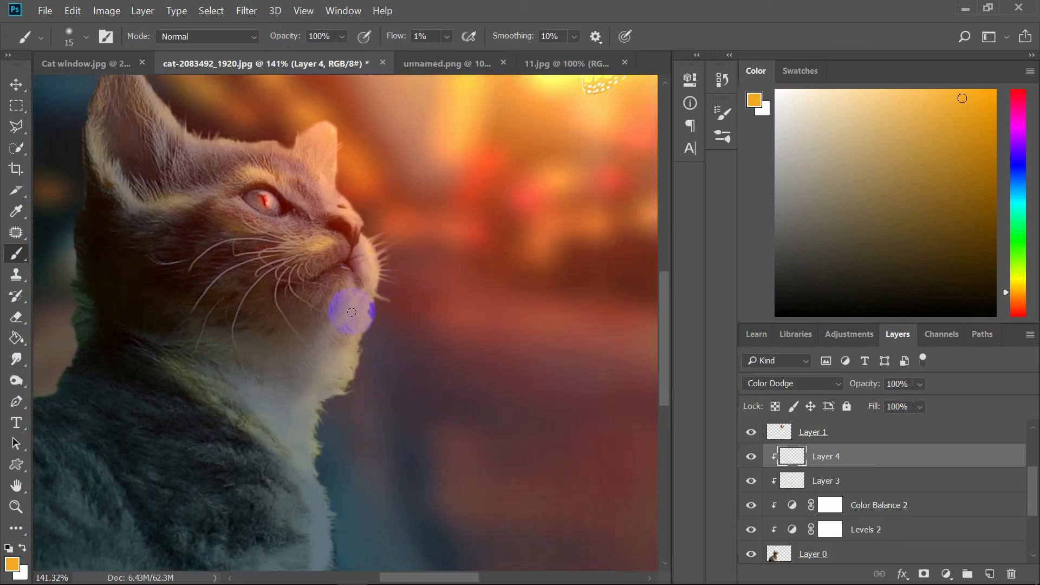
Paint more yellowish-orange light on Layer 4 over the cat's head and the fur below its chin with a 53 px brush.
{"action": "scroll", "coordinate": [219, 262], "scroll_direction": "up", "scroll_amount": 5}
{"action": "left_click_drag", "start_coordinate": [352, 141], "coordinate": [413, 231]}
{"action": "left_click_drag", "start_coordinate": [437, 470], "coordinate": [434, 486]}
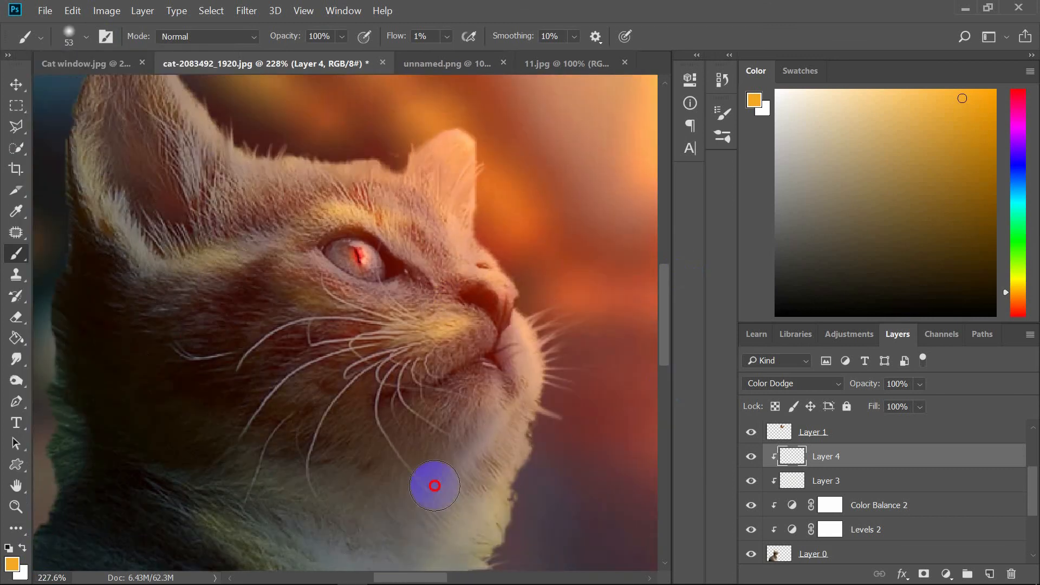
{"action": "scroll", "coordinate": [434, 486], "scroll_direction": "down", "scroll_amount": 5}
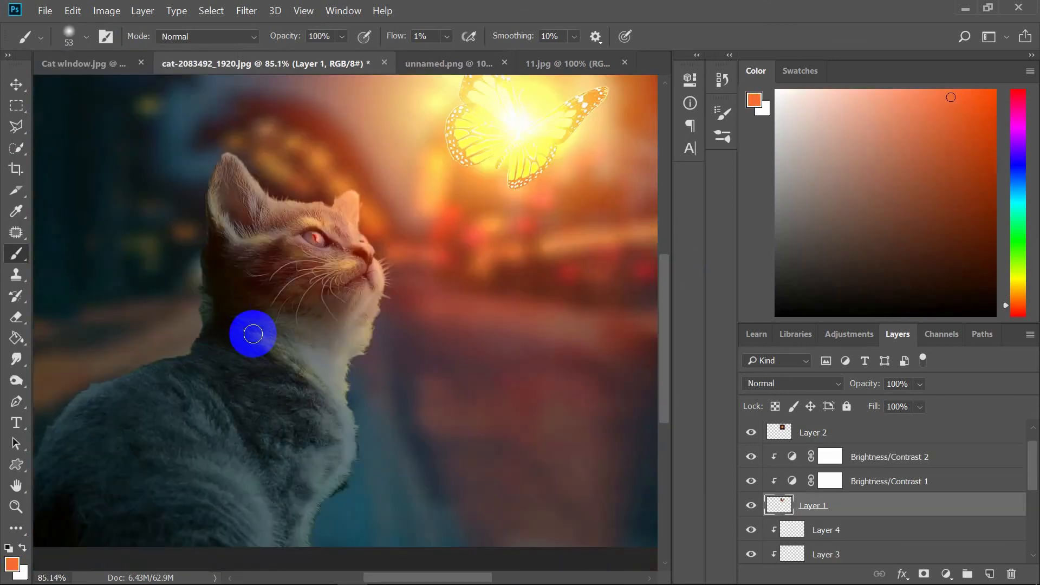
Change the brush's foreground color to a reddish orange.
{"action": "left_click", "coordinate": [759, 181]}
{"action": "left_click", "coordinate": [950, 123]}
{"action": "scroll", "coordinate": [168, 229], "scroll_direction": "up", "scroll_amount": 4}
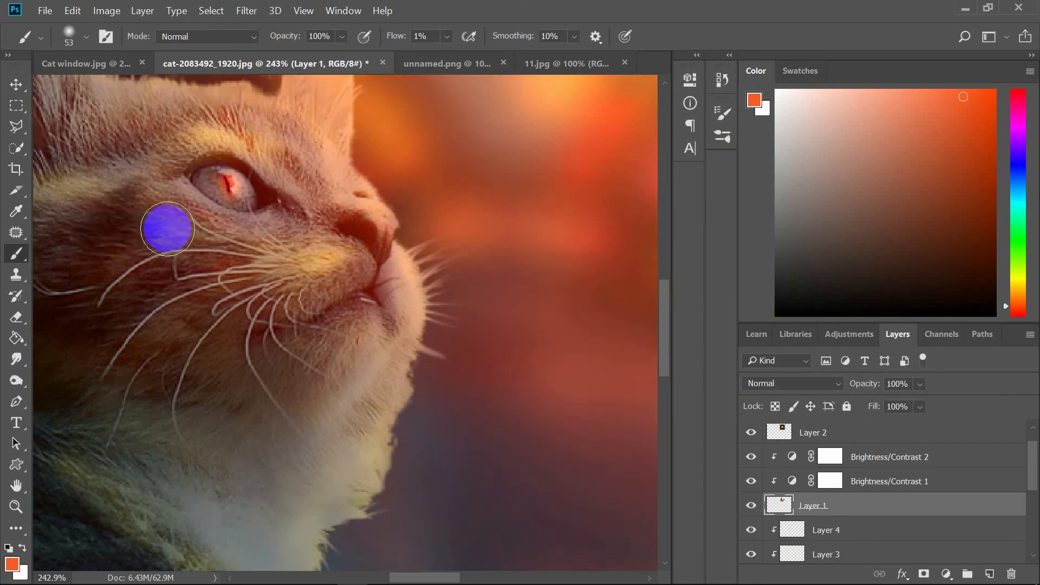
{"action": "scroll", "coordinate": [167, 229], "scroll_direction": "down", "scroll_amount": 6}
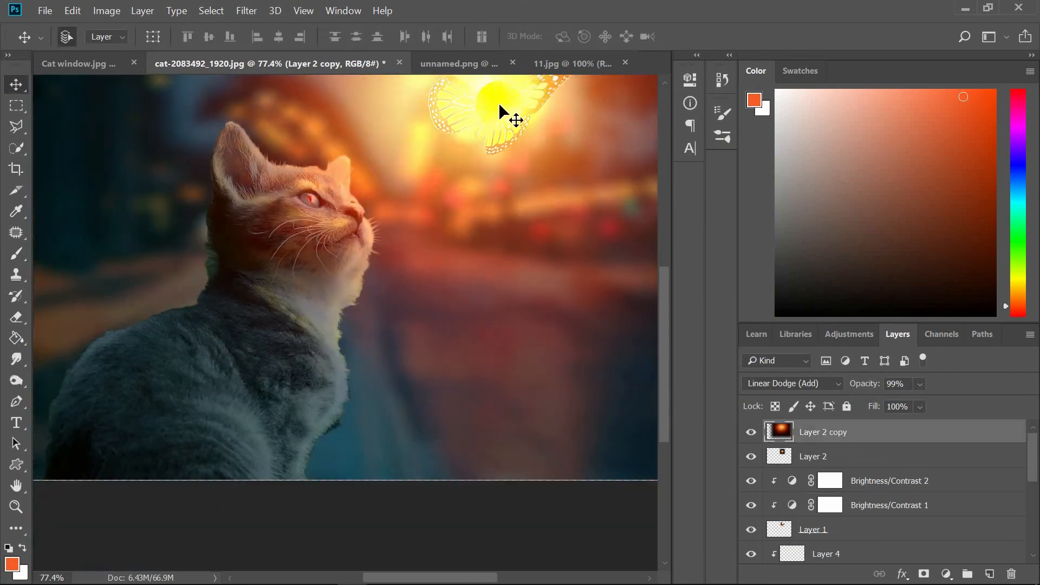
Enlarge the Layer 2 copy glow with Free Transform, recenter it around the butterfly and apply the transform.
{"action": "scroll", "coordinate": [477, 136], "scroll_direction": "down", "scroll_amount": 4}
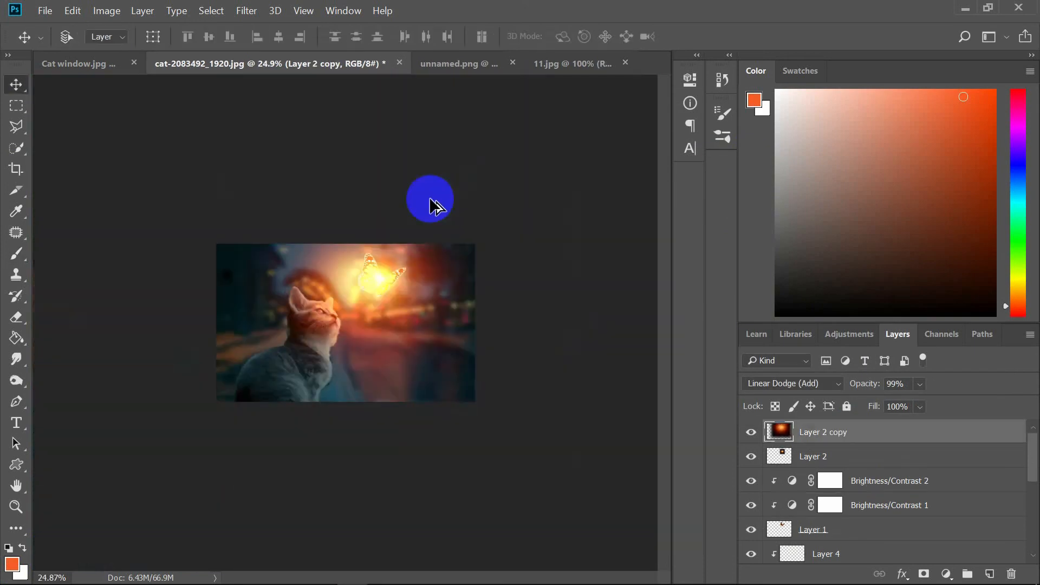
{"action": "key", "text": "ctrl+t"}
{"action": "left_click_drag", "start_coordinate": [530, 436], "coordinate": [583, 483]}
{"action": "left_click_drag", "start_coordinate": [417, 320], "coordinate": [403, 300]}
{"action": "scroll", "coordinate": [403, 301], "scroll_direction": "up", "scroll_amount": 4}
{"action": "left_click", "coordinate": [679, 37]}
{"action": "scroll", "coordinate": [246, 276], "scroll_direction": "up", "scroll_amount": 7}
{"action": "scroll", "coordinate": [250, 271], "scroll_direction": "down", "scroll_amount": 6}
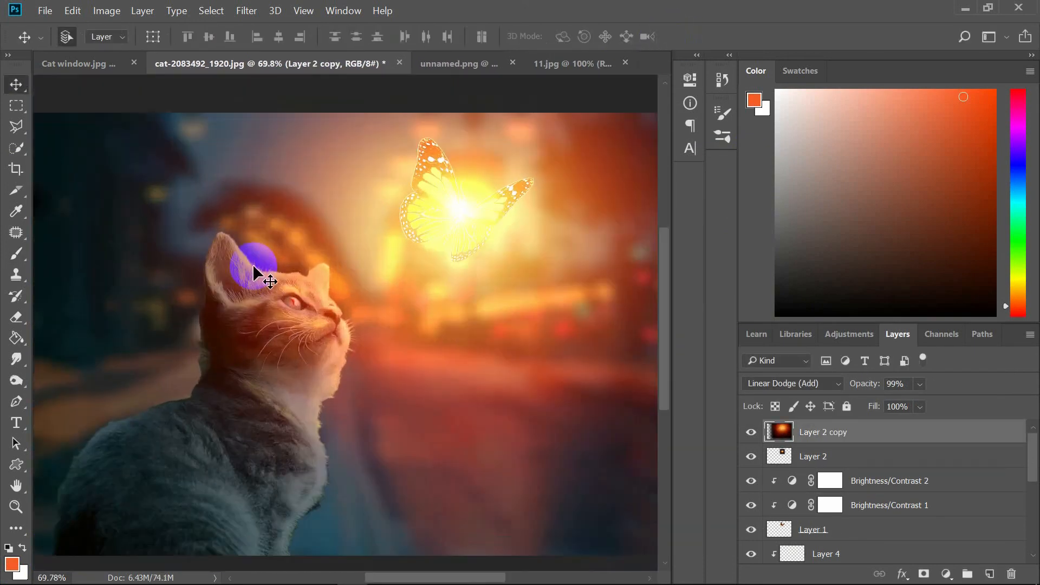
Open the particle image 17_resources_page_img_530x350.jpg and place it as a new layer in the cat composite.
{"action": "left_click", "coordinate": [45, 11]}
{"action": "left_click", "coordinate": [41, 46]}
{"action": "double_click", "coordinate": [274, 130]}
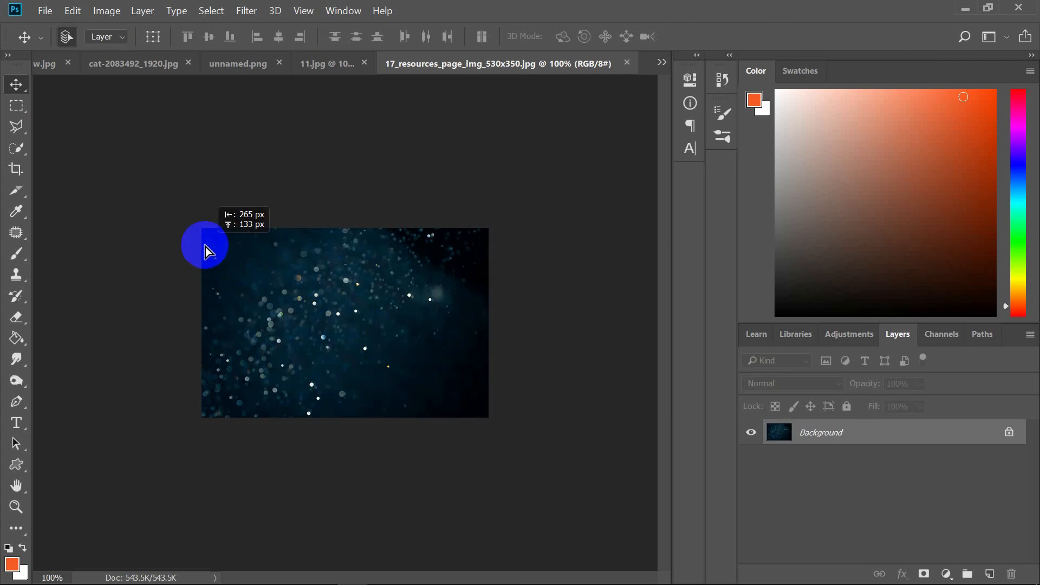
{"action": "left_click_drag", "start_coordinate": [206, 246], "coordinate": [299, 313]}
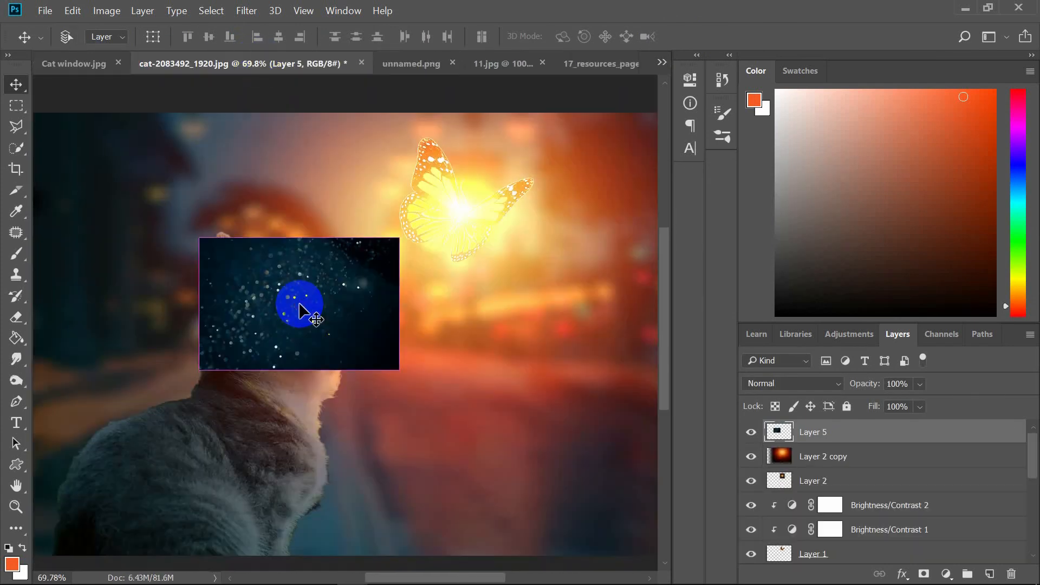
Scale the particle layer to about 270% and move it over the upper-right part of the picture.
{"action": "key", "text": "ctrl+t"}
{"action": "left_click_drag", "start_coordinate": [399, 370], "coordinate": [557, 472]}
{"action": "scroll", "coordinate": [459, 451], "scroll_direction": "down", "scroll_amount": 5}
{"action": "left_click_drag", "start_coordinate": [434, 388], "coordinate": [521, 443]}
{"action": "left_click_drag", "start_coordinate": [266, 277], "coordinate": [266, 277]}
{"action": "left_click_drag", "start_coordinate": [410, 356], "coordinate": [424, 297]}
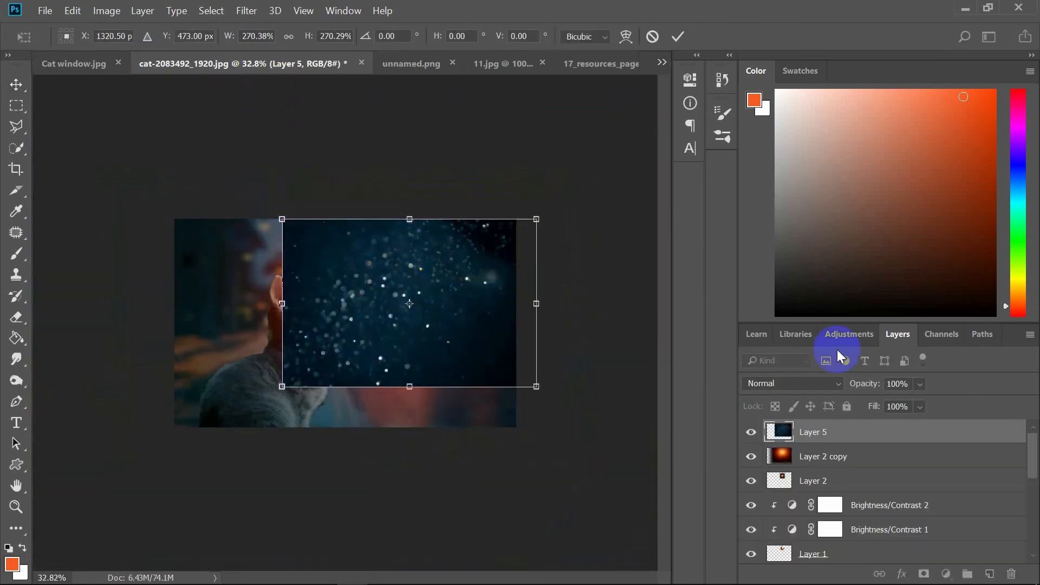
Set Layer 5's blend mode to Screen and keep resizing and repositioning the particles over the cat and butterfly.
{"action": "left_click", "coordinate": [828, 388]}
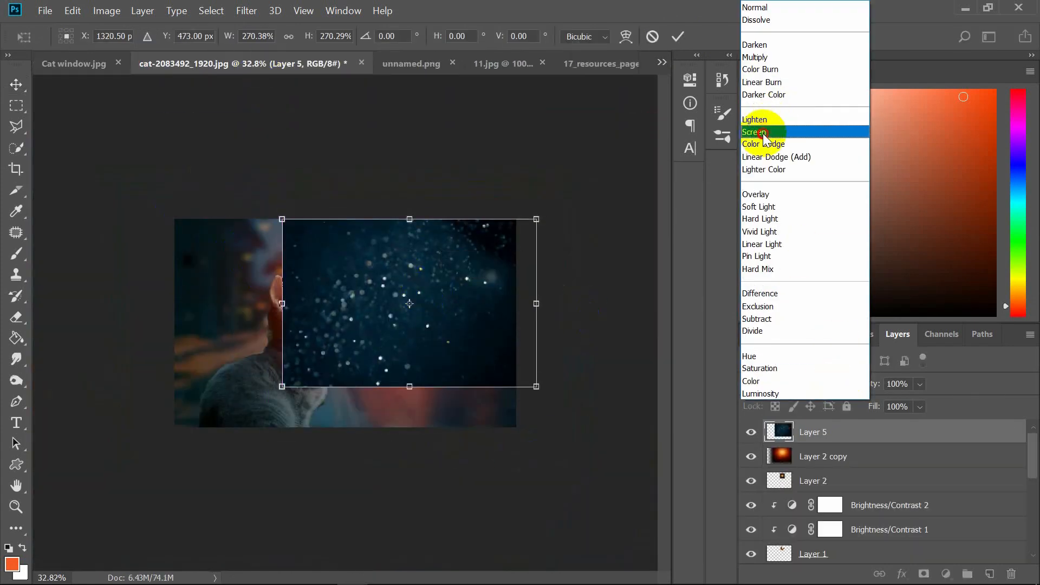
{"action": "left_click", "coordinate": [781, 129]}
{"action": "left_click_drag", "start_coordinate": [420, 282], "coordinate": [404, 273]}
{"action": "left_click_drag", "start_coordinate": [266, 377], "coordinate": [119, 477]}
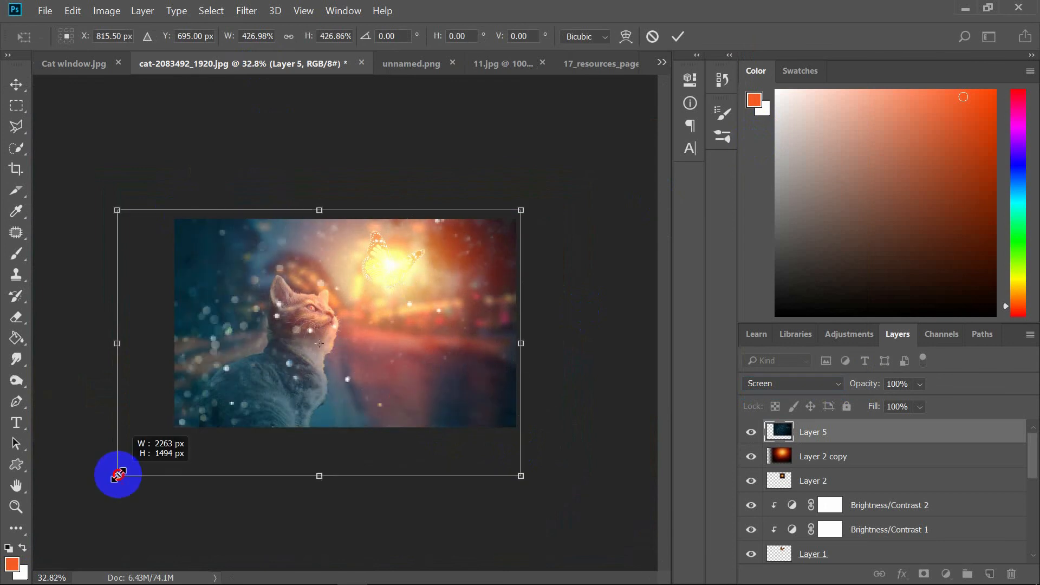
{"action": "left_click_drag", "start_coordinate": [280, 360], "coordinate": [359, 317]}
{"action": "left_click_drag", "start_coordinate": [196, 432], "coordinate": [284, 355]}
{"action": "left_click_drag", "start_coordinate": [493, 291], "coordinate": [417, 281]}
Lower Layer 5's opacity to 26% and apply the transform.
{"action": "left_click", "coordinate": [920, 383]}
{"action": "left_click_drag", "start_coordinate": [952, 401], "coordinate": [894, 401]}
{"action": "left_click", "coordinate": [677, 37]}
{"action": "scroll", "coordinate": [402, 351], "scroll_direction": "up", "scroll_amount": 7}
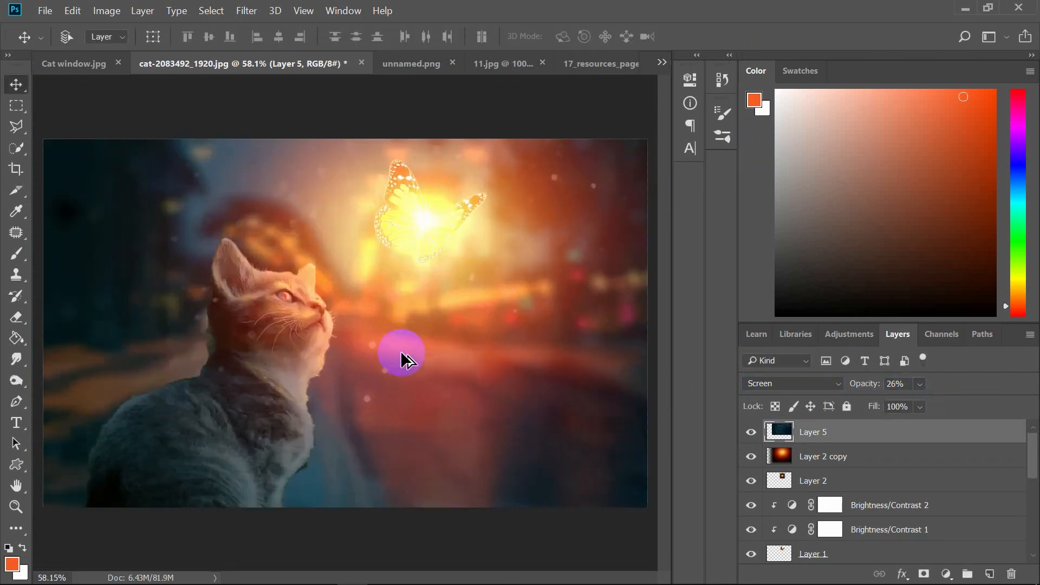
Lower the fill of Layer 5 to 60%.
{"action": "left_click", "coordinate": [920, 407]}
{"action": "left_click_drag", "start_coordinate": [951, 425], "coordinate": [919, 426]}
{"action": "left_click", "coordinate": [920, 385]}
Scale the particle layer up to about 130% so it covers the whole picture.
{"action": "scroll", "coordinate": [299, 332], "scroll_direction": "down", "scroll_amount": 5}
{"action": "key", "text": "ctrl+t"}
{"action": "left_click_drag", "start_coordinate": [221, 382], "coordinate": [110, 458]}
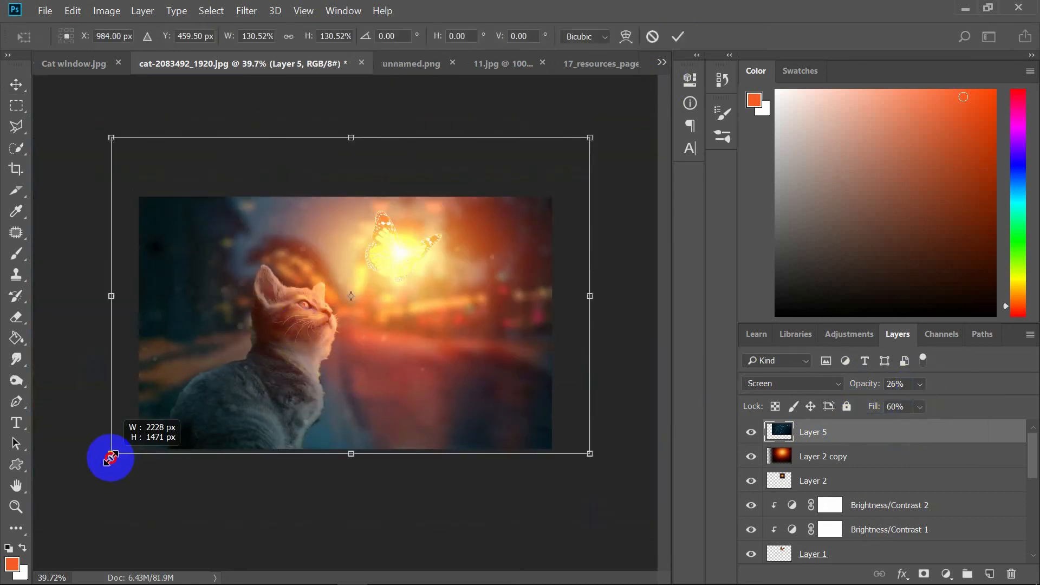
Set Layer 5's fill to 100% and its opacity to 32%, and apply the pending transform.
{"action": "left_click", "coordinate": [920, 407]}
{"action": "left_click", "coordinate": [920, 384]}
{"action": "left_click_drag", "start_coordinate": [927, 402], "coordinate": [942, 408]}
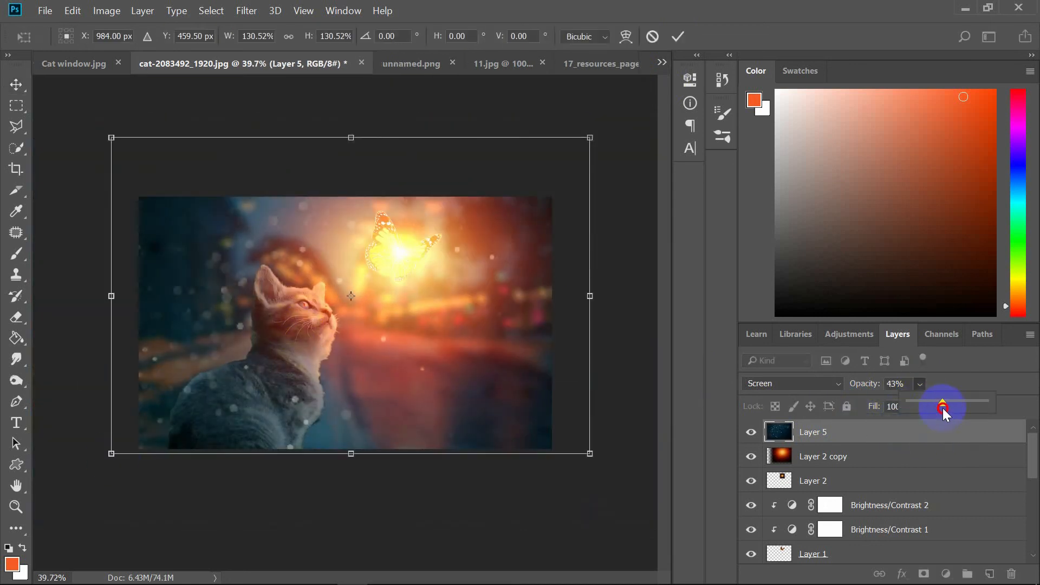
{"action": "left_click", "coordinate": [288, 314]}
{"action": "key", "text": "Return"}
{"action": "scroll", "coordinate": [287, 315], "scroll_direction": "down", "scroll_amount": 1}
{"action": "scroll", "coordinate": [812, 477], "scroll_direction": "down", "scroll_amount": 5}
{"action": "scroll", "coordinate": [812, 476], "scroll_direction": "up", "scroll_amount": 5}
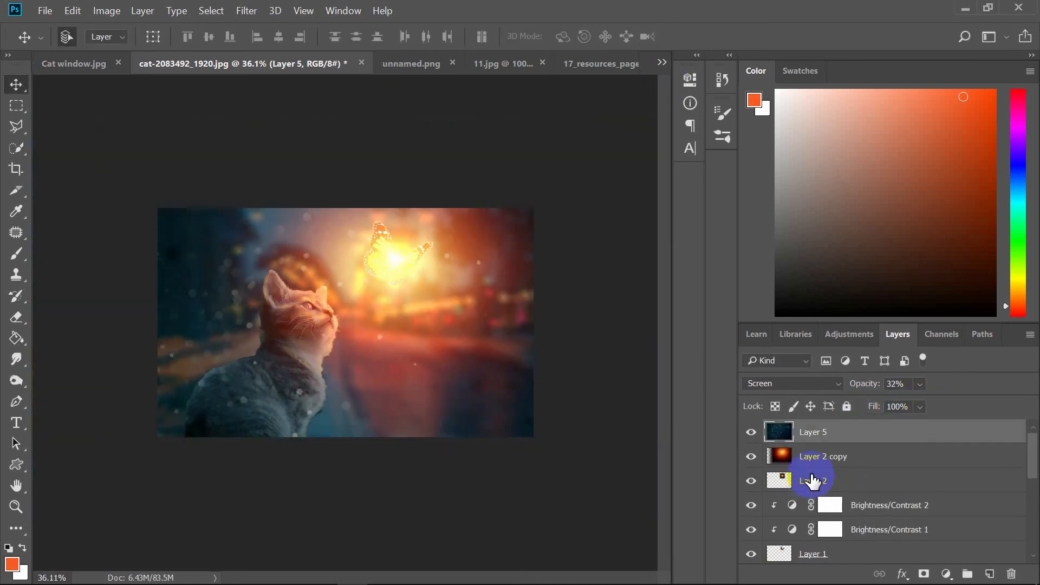
Add a new top layer named Merged and stamp all visible layers onto it.
{"action": "left_click", "coordinate": [988, 574]}
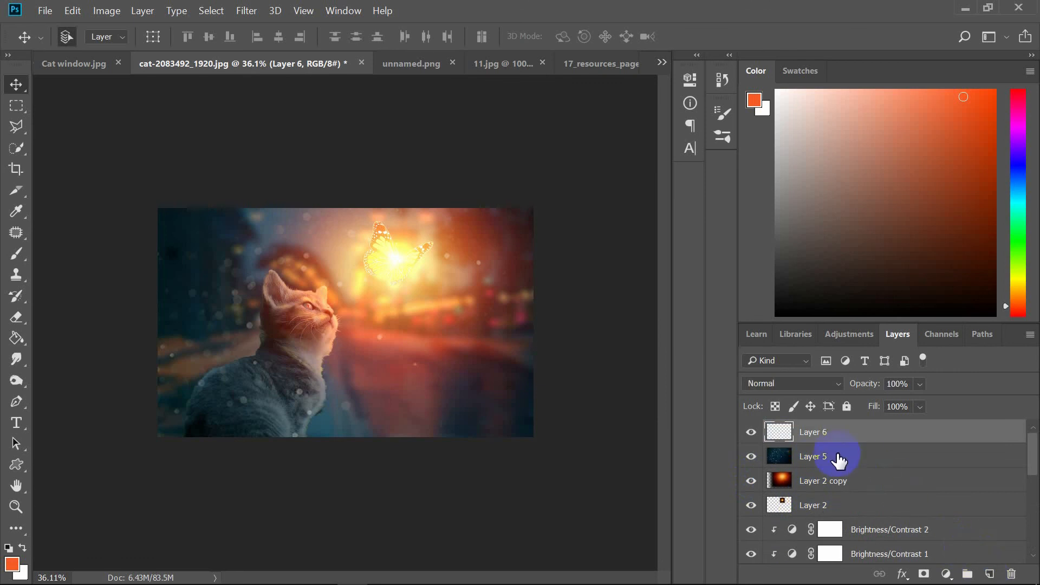
{"action": "double_click", "coordinate": [824, 433]}
{"action": "type", "text": "M"}
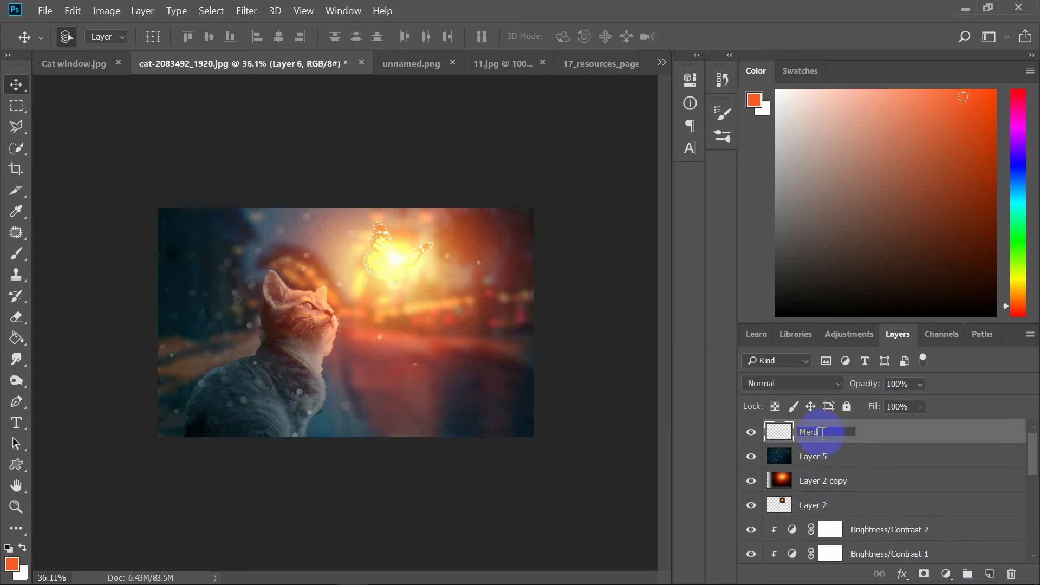
{"action": "type", "text": "erged"}
{"action": "key", "text": "Return"}
{"action": "key", "text": "shift+ctrl+alt+e"}
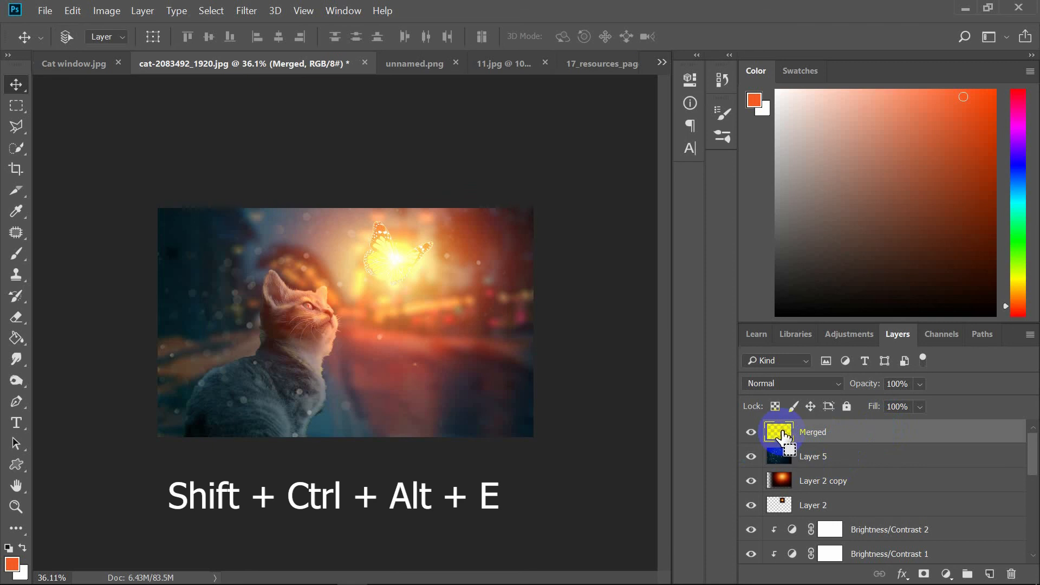
Group all layers from Layer 5 down to Background, leaving Merged outside the group.
{"action": "left_click", "coordinate": [809, 458]}
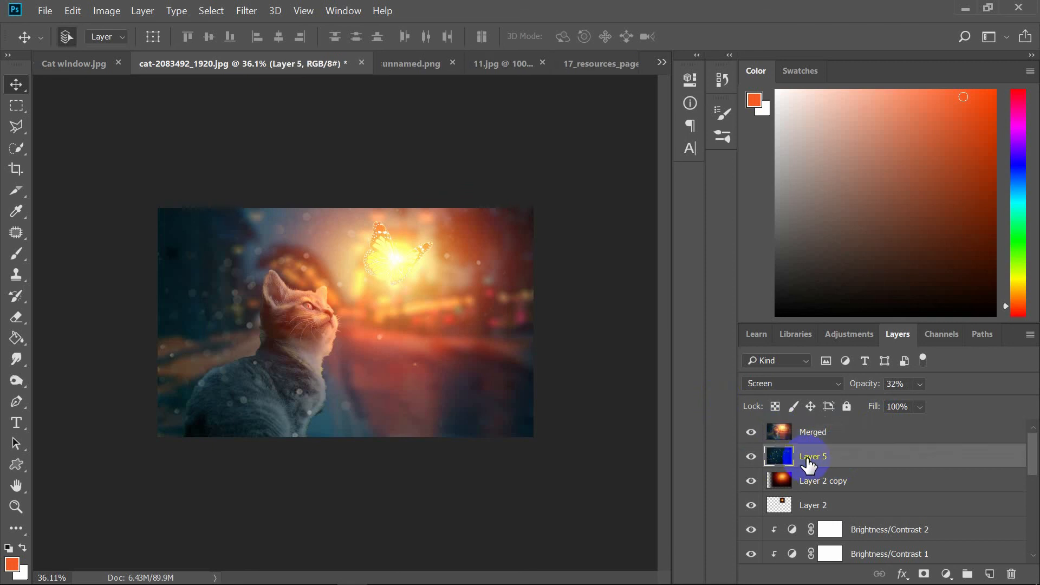
{"action": "scroll", "coordinate": [809, 466], "scroll_direction": "down", "scroll_amount": 5}
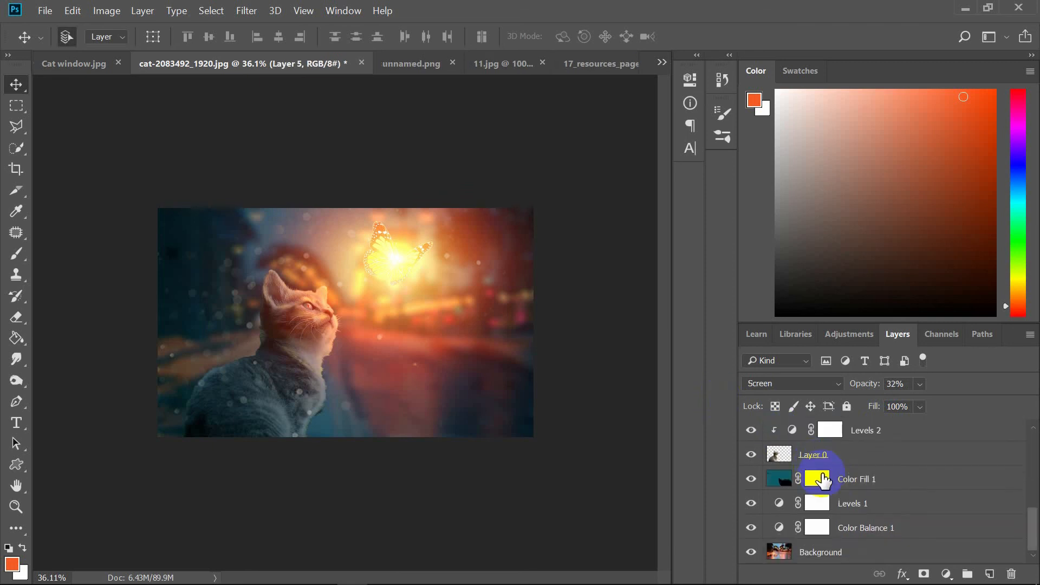
{"action": "left_click", "coordinate": [819, 553], "text": "shift"}
{"action": "left_click", "coordinate": [961, 573]}
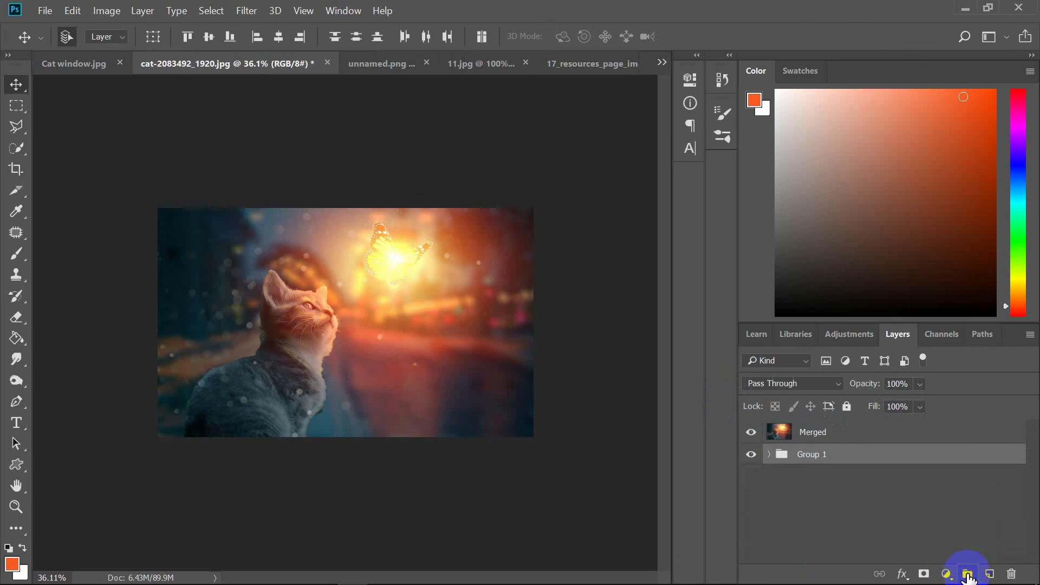
Start the Camera Raw Filter on the Merged layer and shift its temperature slightly warmer and its tint toward green.
{"action": "left_click", "coordinate": [825, 433]}
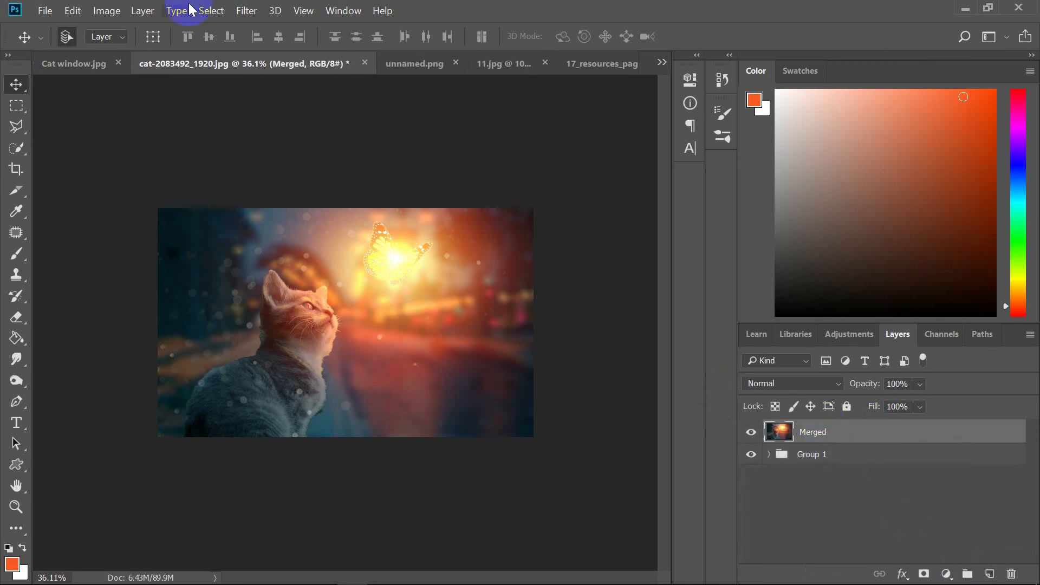
{"action": "left_click", "coordinate": [118, 11]}
{"action": "left_click", "coordinate": [121, 10]}
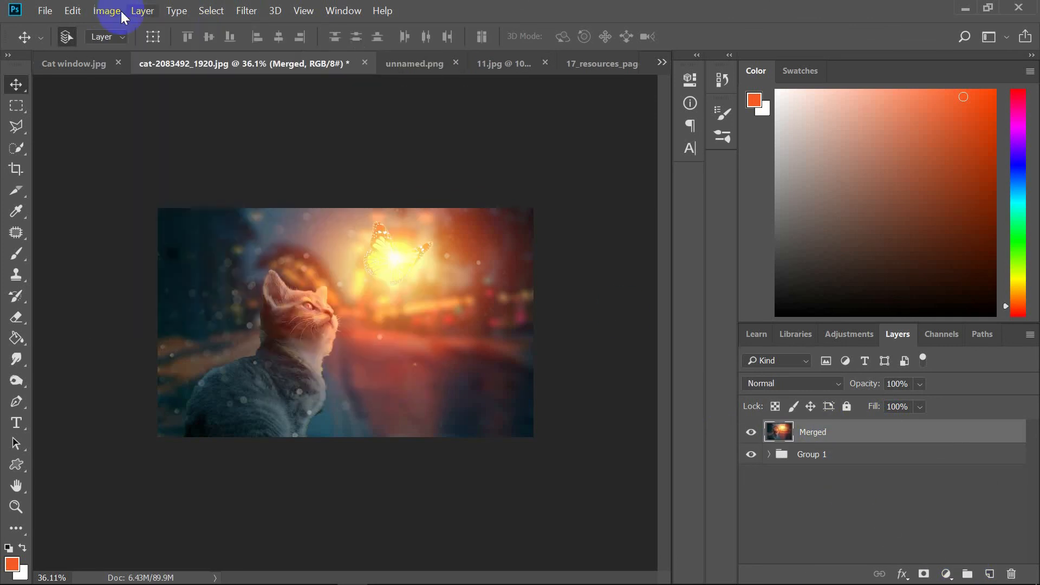
{"action": "left_click", "coordinate": [245, 11]}
{"action": "left_click", "coordinate": [287, 97]}
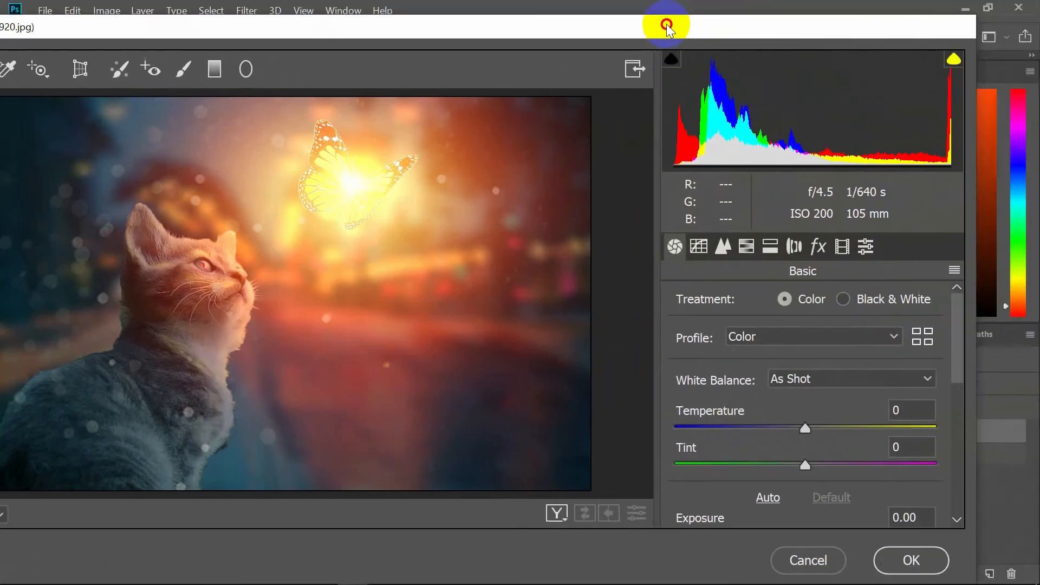
{"action": "left_click", "coordinate": [86, 504]}
{"action": "mouse_move", "coordinate": [886, 414]}
{"action": "left_mouse_down"}
{"action": "mouse_move", "coordinate": [862, 408]}
{"action": "mouse_move", "coordinate": [911, 414]}
{"action": "mouse_move", "coordinate": [870, 413]}
{"action": "mouse_move", "coordinate": [897, 413]}
{"action": "left_mouse_up"}
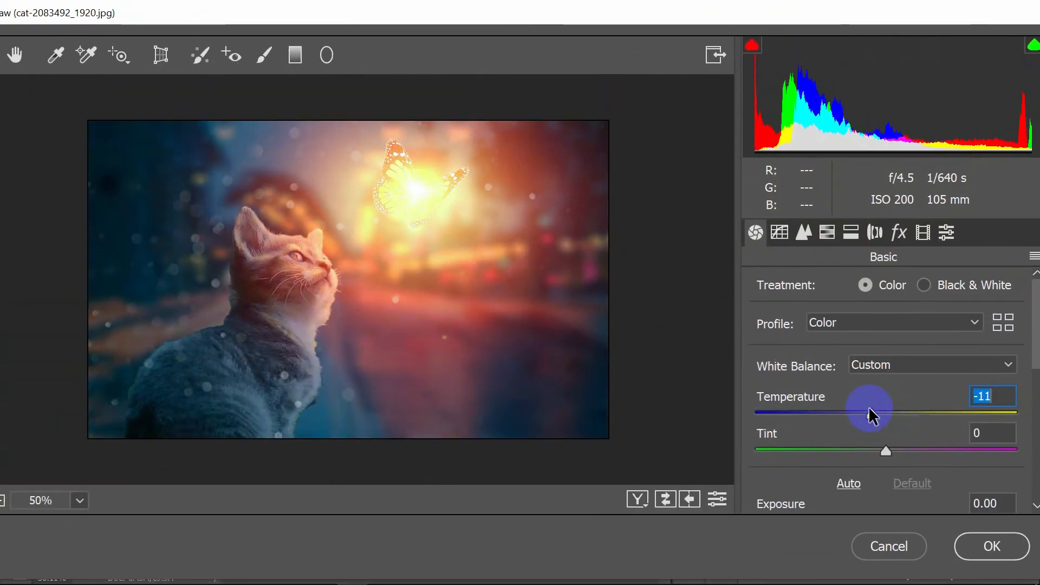
{"action": "mouse_move", "coordinate": [886, 450]}
{"action": "left_mouse_down"}
{"action": "mouse_move", "coordinate": [850, 448]}
{"action": "mouse_move", "coordinate": [873, 449]}
{"action": "left_mouse_up"}
Raise the contrast among the Camera Raw basic adjustments and apply the filter to the Merged layer.
{"action": "scroll", "coordinate": [892, 467], "scroll_direction": "down", "scroll_amount": 5}
{"action": "left_click_drag", "start_coordinate": [889, 385], "coordinate": [937, 421]}
{"action": "scroll", "coordinate": [910, 395], "scroll_direction": "up", "scroll_amount": 3}
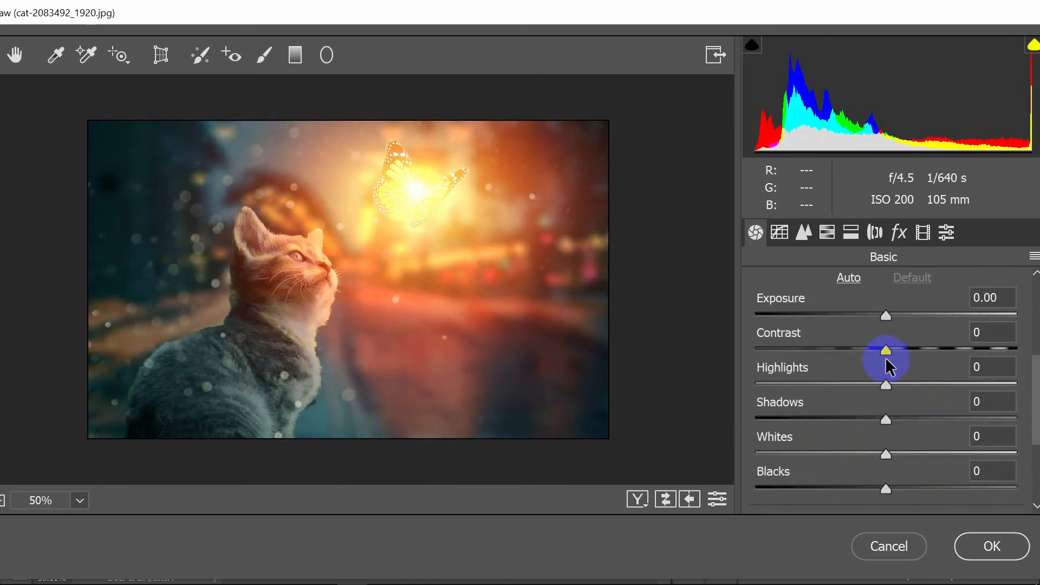
{"action": "left_click_drag", "start_coordinate": [885, 353], "coordinate": [924, 376]}
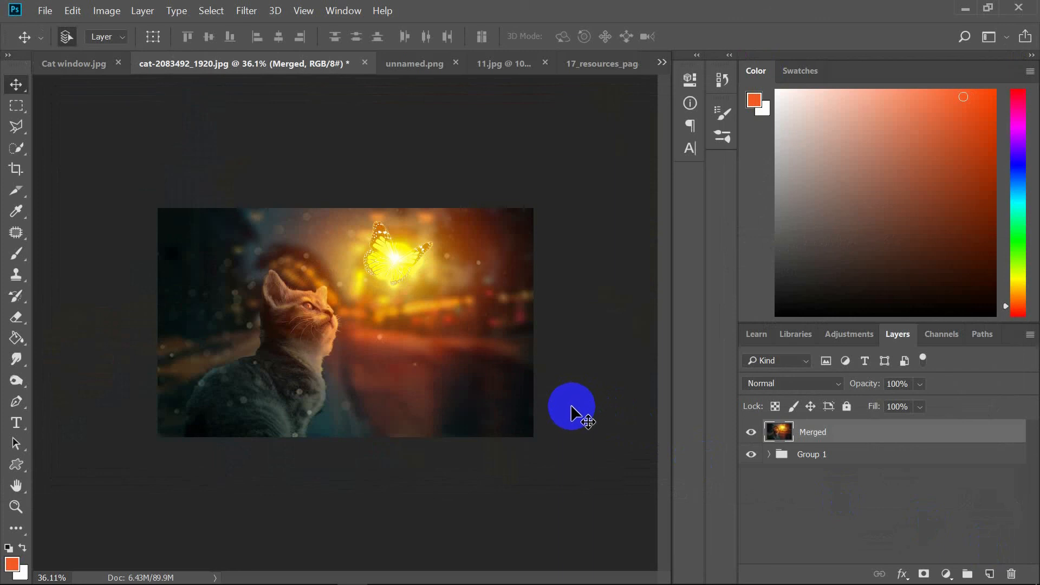
Add a new layer above Merged and set the brush to a 3 px size with 13% hardness.
{"action": "left_click", "coordinate": [987, 576]}
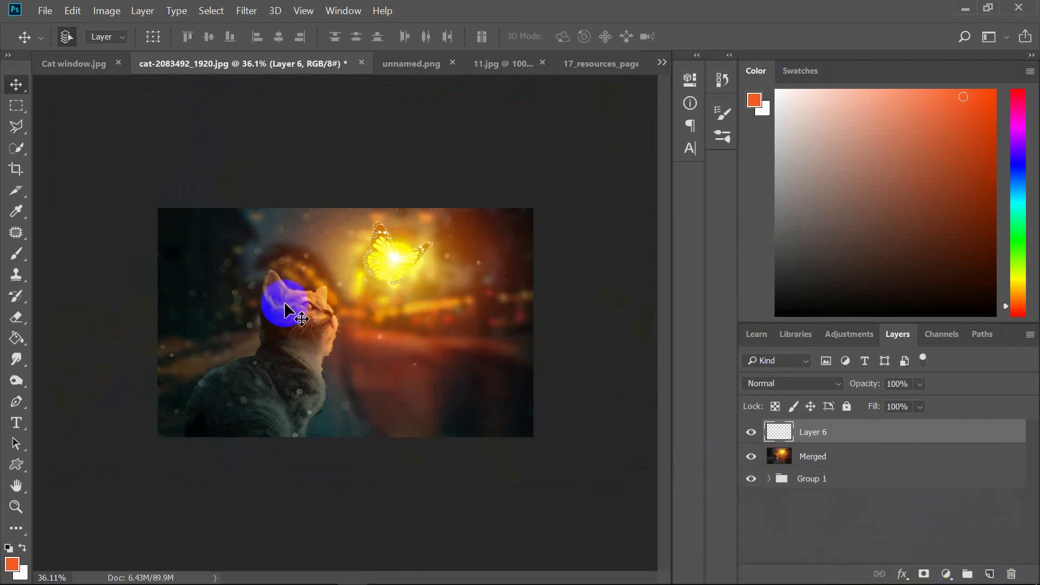
{"action": "scroll", "coordinate": [300, 324], "scroll_direction": "up", "scroll_amount": 8}
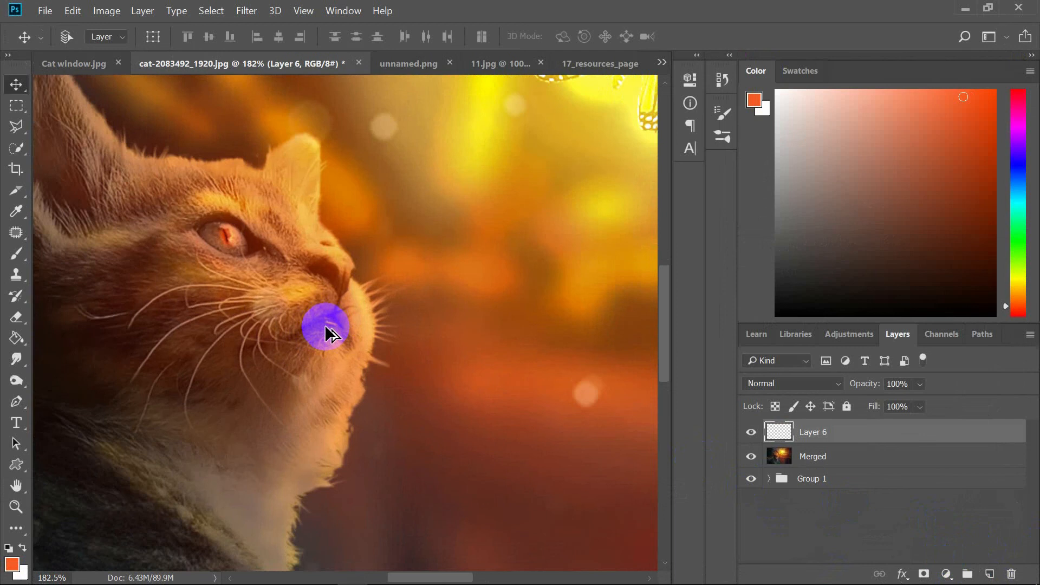
{"action": "scroll", "coordinate": [327, 332], "scroll_direction": "down", "scroll_amount": 2}
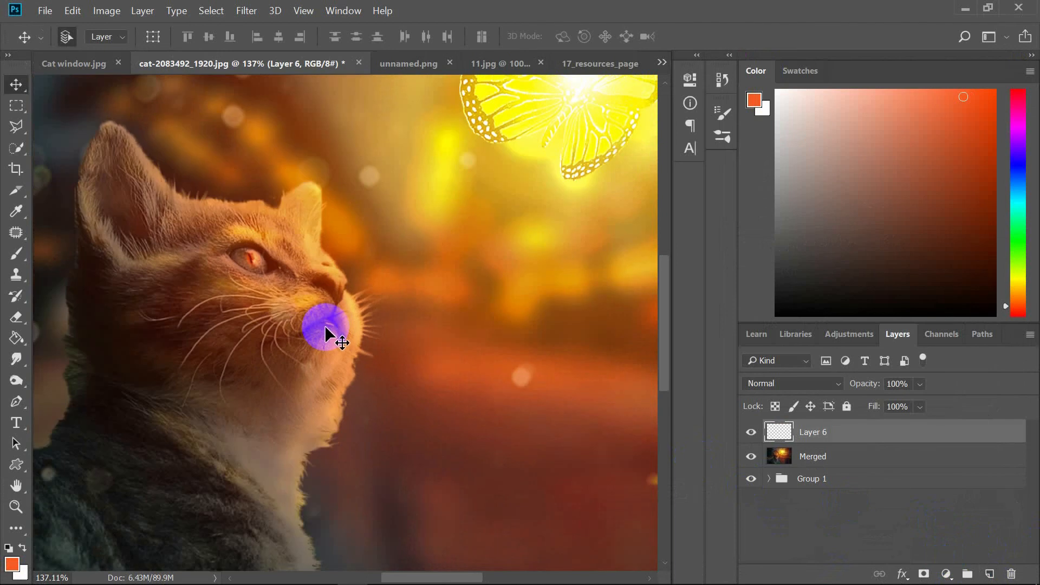
{"action": "left_click", "coordinate": [16, 251]}
{"action": "left_click", "coordinate": [70, 32]}
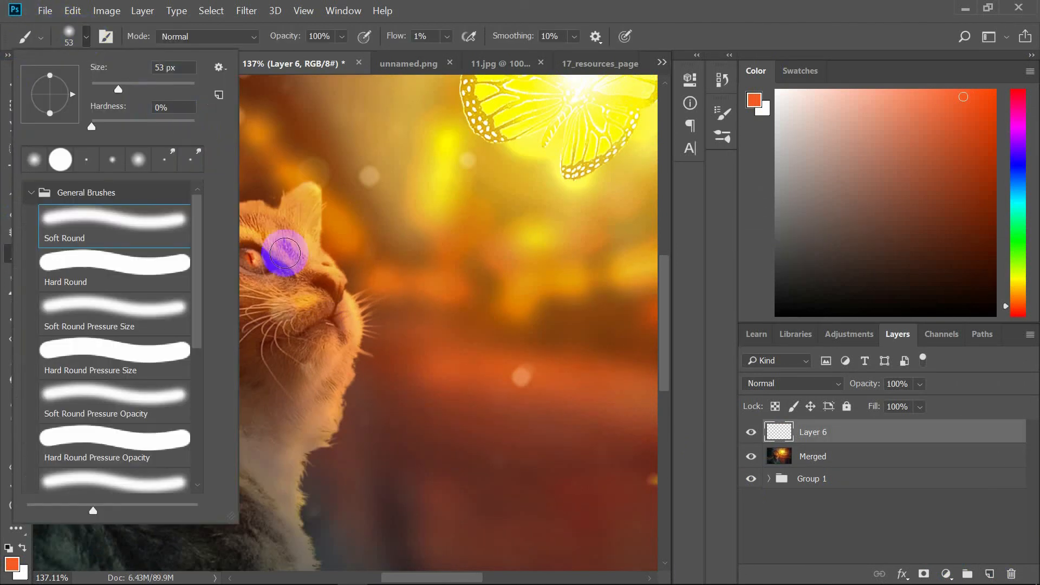
{"action": "scroll", "coordinate": [293, 320], "scroll_direction": "up", "scroll_amount": 1}
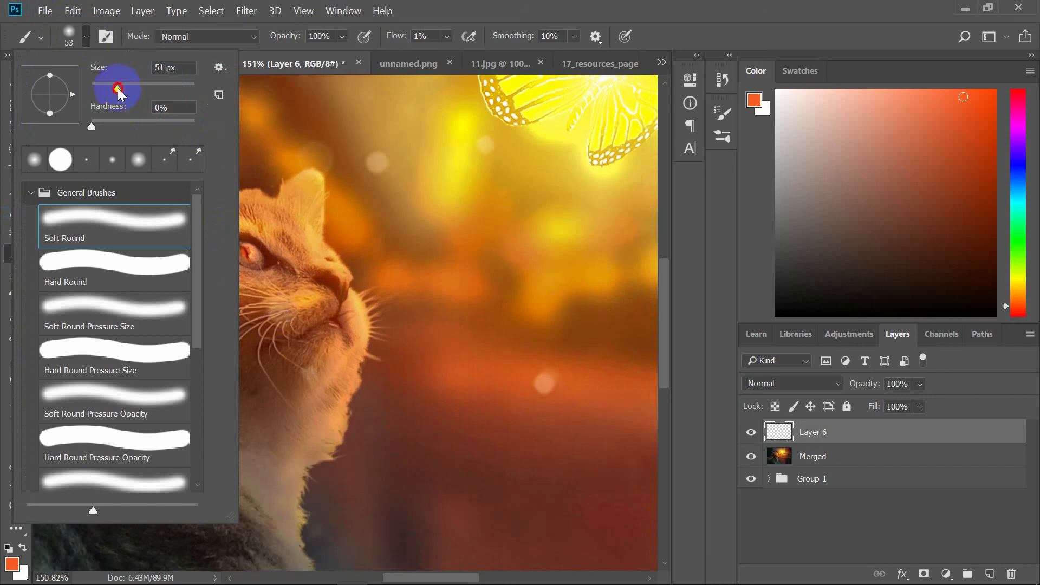
{"action": "left_click_drag", "start_coordinate": [96, 84], "coordinate": [104, 128]}
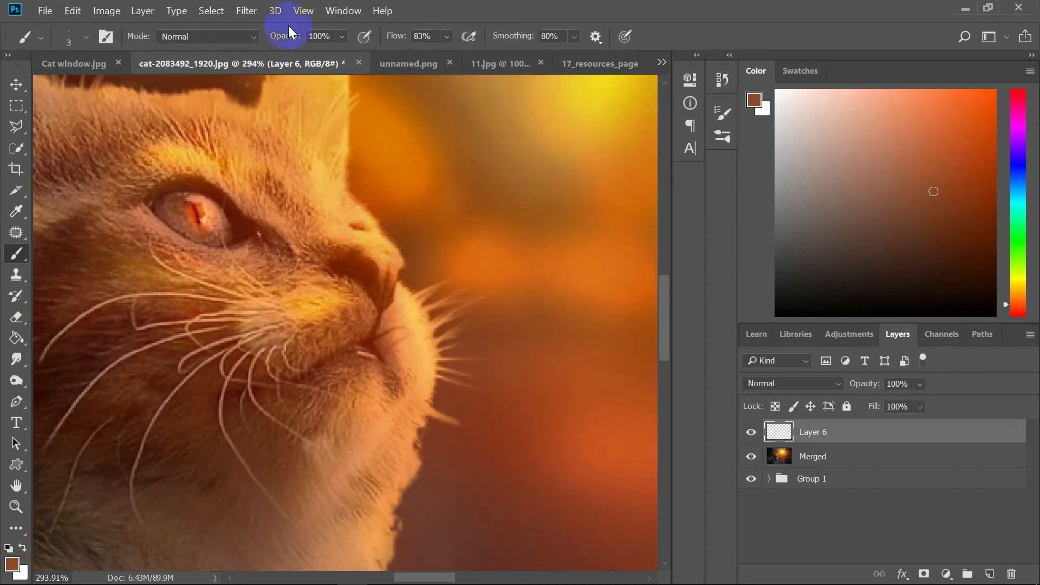
Set up a soft round brush tip at 2 px size with 2% hardness and 1% spacing.
{"action": "left_click", "coordinate": [343, 12]}
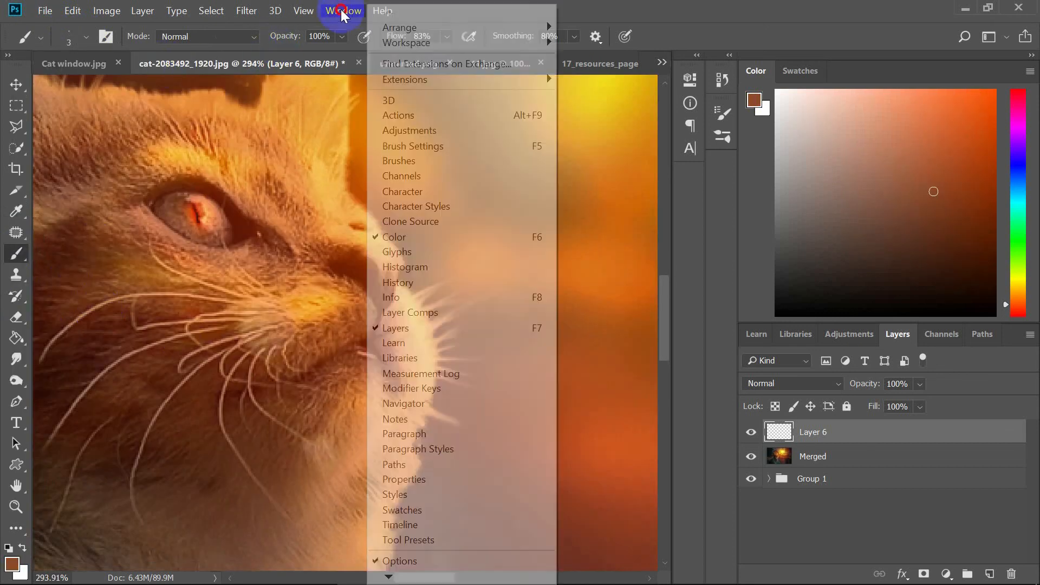
{"action": "left_click", "coordinate": [424, 147]}
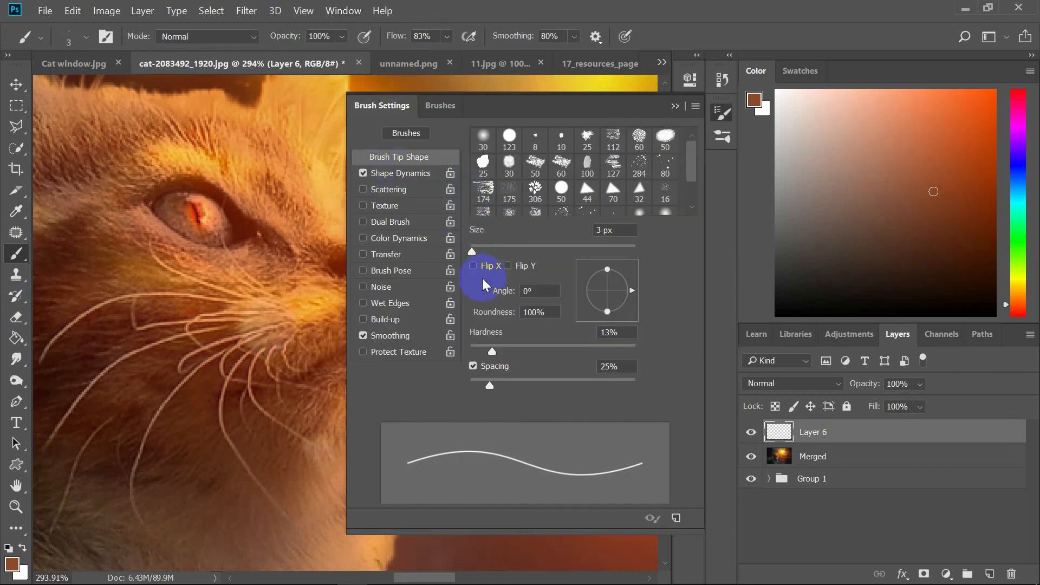
{"action": "left_click", "coordinate": [484, 142]}
{"action": "mouse_move", "coordinate": [491, 253]}
{"action": "left_mouse_down"}
{"action": "mouse_move", "coordinate": [506, 256]}
{"action": "mouse_move", "coordinate": [476, 252]}
{"action": "left_mouse_up"}
{"action": "left_click", "coordinate": [439, 106]}
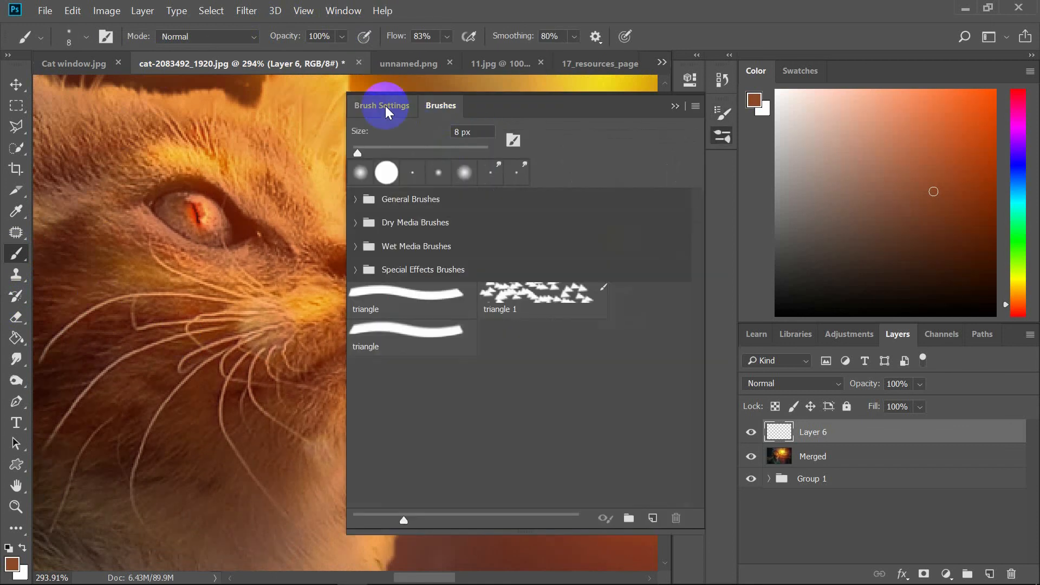
{"action": "left_click", "coordinate": [386, 105]}
{"action": "left_click_drag", "start_coordinate": [504, 386], "coordinate": [460, 386]}
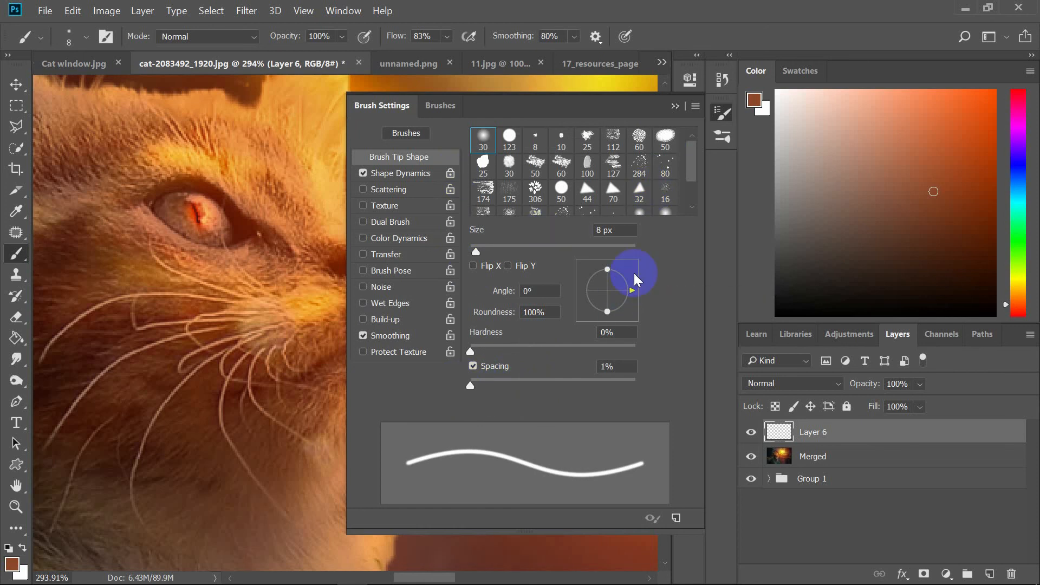
{"action": "left_click_drag", "start_coordinate": [470, 351], "coordinate": [474, 352]}
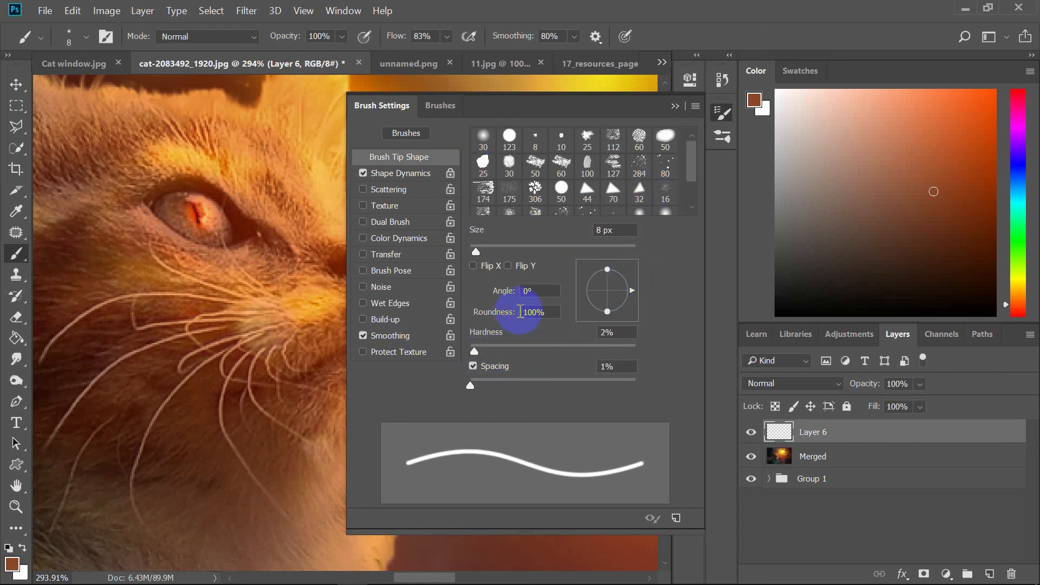
{"action": "left_click_drag", "start_coordinate": [492, 250], "coordinate": [471, 252]}
{"action": "left_click", "coordinate": [674, 107]}
Undo a test stroke and sample a light orange from the cat's fur as the brush colour.
{"action": "left_click_drag", "start_coordinate": [415, 321], "coordinate": [621, 298]}
{"action": "key", "text": "ctrl+z"}
{"action": "left_click", "coordinate": [17, 210]}
{"action": "left_click", "coordinate": [271, 314]}
{"action": "key", "text": "b"}
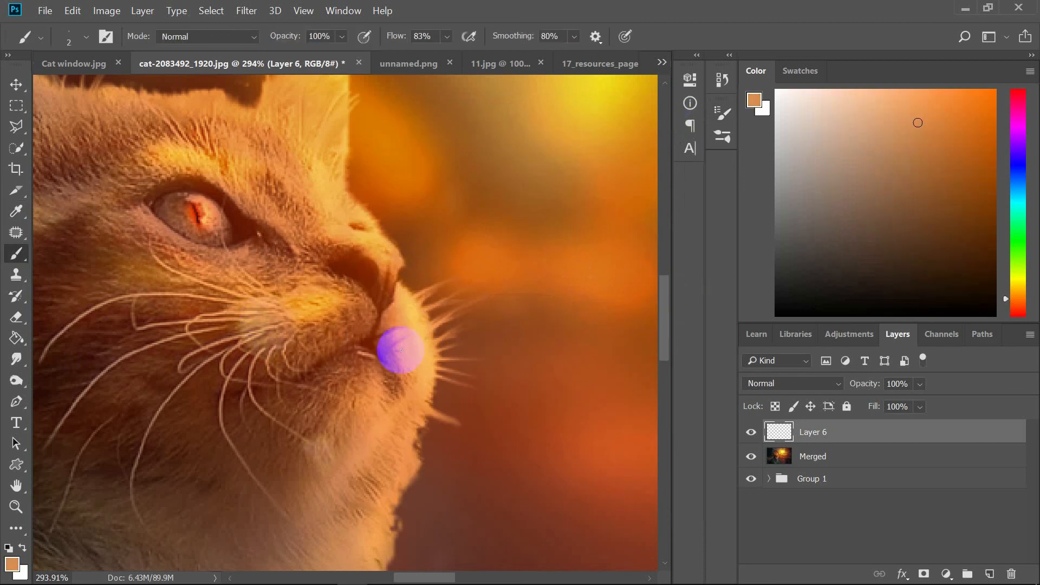
Paint long, thin curved whiskers on Layer 6, extending from the far side of the cat's muzzle over the background.
{"action": "left_click_drag", "start_coordinate": [422, 338], "coordinate": [572, 281]}
{"action": "left_click_drag", "start_coordinate": [437, 325], "coordinate": [550, 365]}
{"action": "left_click_drag", "start_coordinate": [424, 368], "coordinate": [585, 479]}
{"action": "left_click_drag", "start_coordinate": [434, 320], "coordinate": [483, 277]}
{"action": "scroll", "coordinate": [380, 345], "scroll_direction": "down", "scroll_amount": 5}
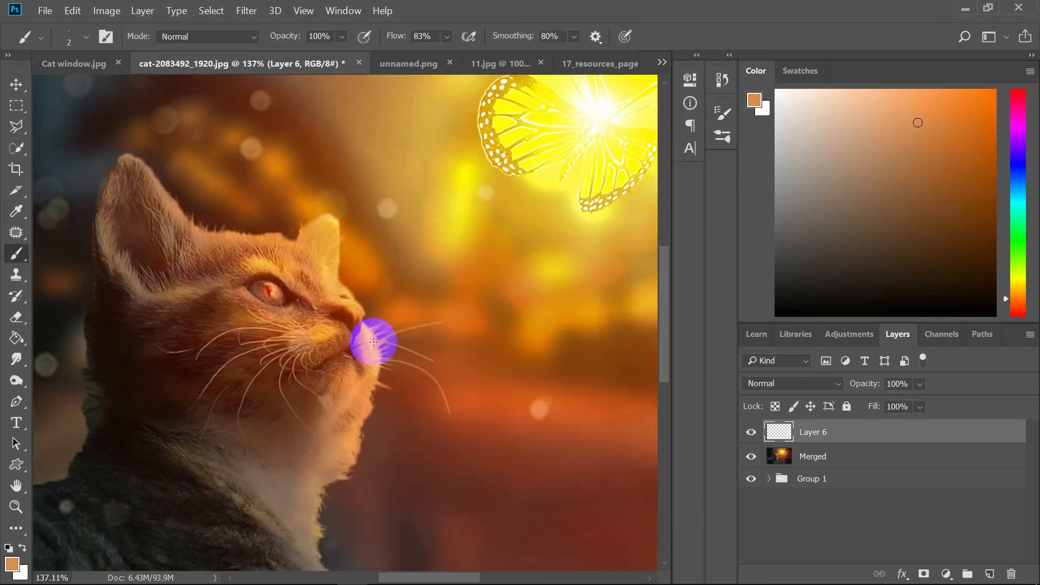
{"action": "scroll", "coordinate": [390, 352], "scroll_direction": "down", "scroll_amount": 4}
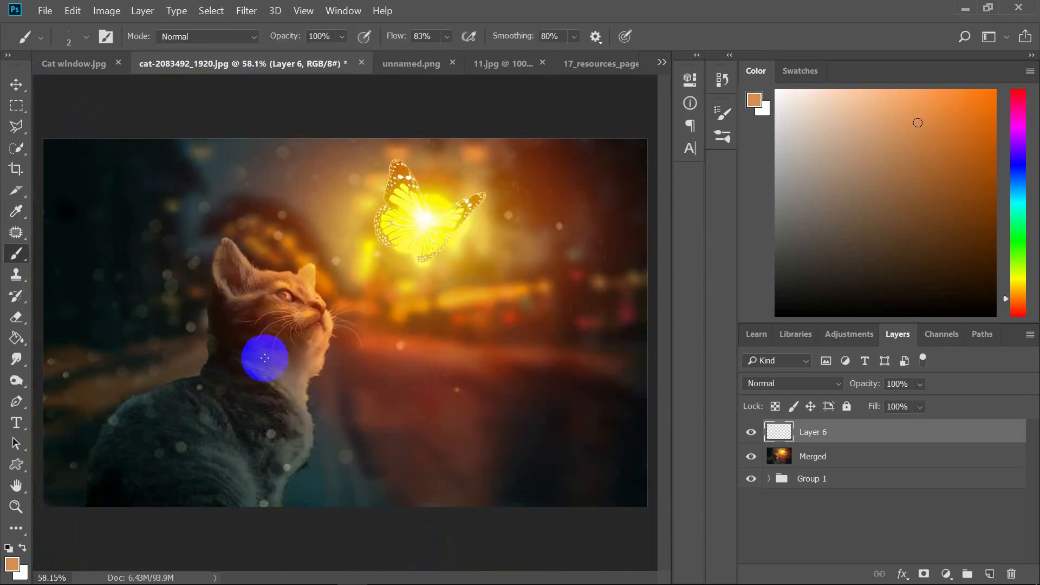
{"action": "scroll", "coordinate": [265, 358], "scroll_direction": "down", "scroll_amount": 2}
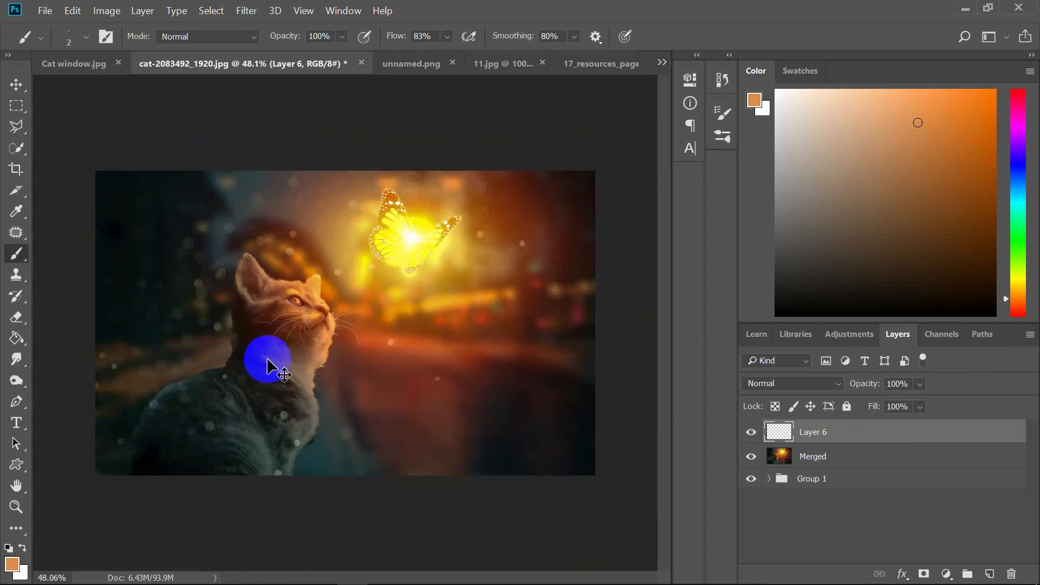
Sample a brighter orange at the muzzle's edge and repaint the whiskers on the far side of the cat's muzzle.
{"action": "scroll", "coordinate": [267, 366], "scroll_direction": "up", "scroll_amount": 8}
{"action": "left_click", "coordinate": [395, 287], "text": "alt"}
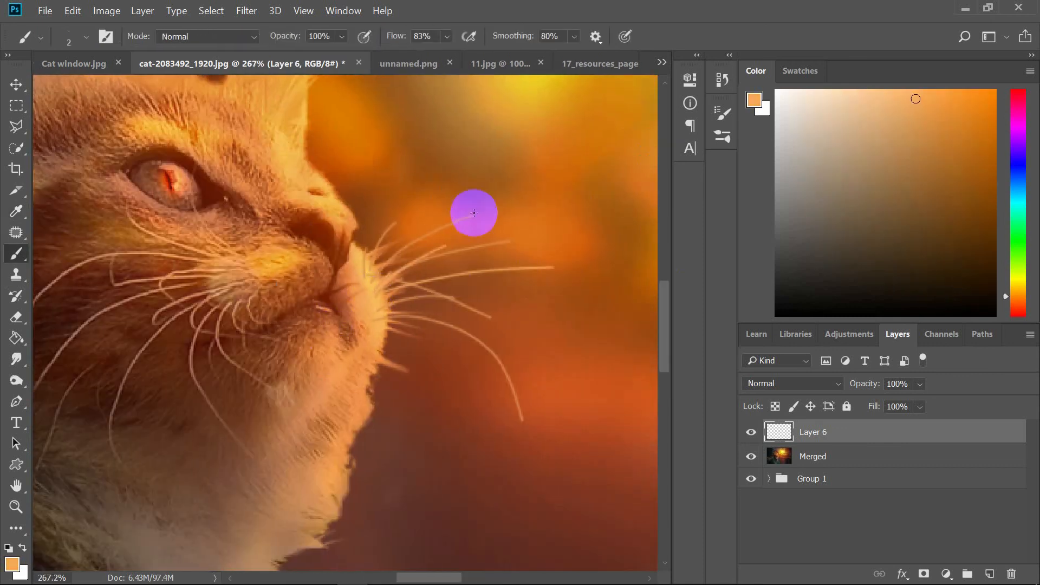
{"action": "scroll", "coordinate": [368, 274], "scroll_direction": "down", "scroll_amount": 1}
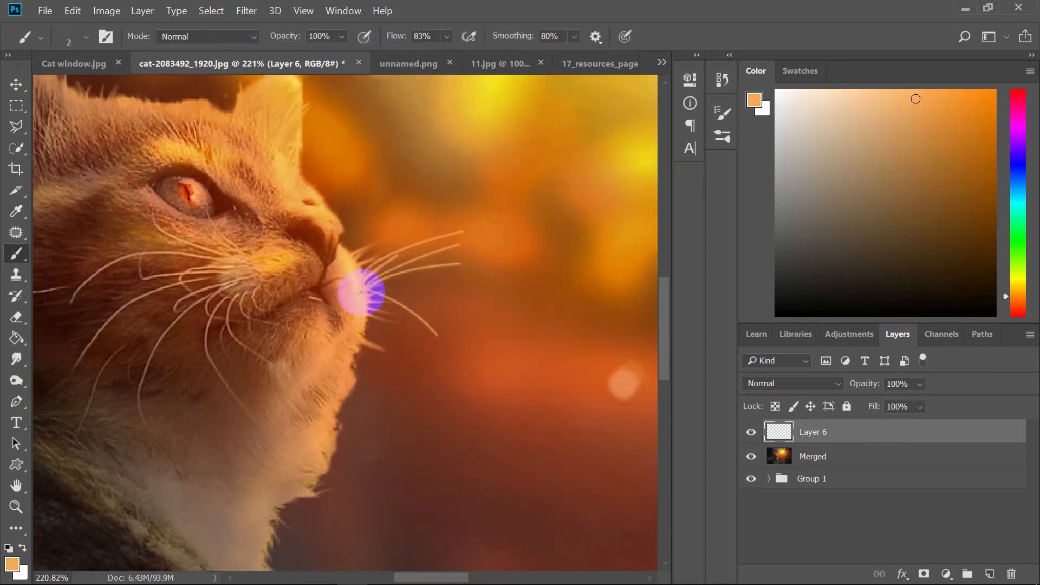
{"action": "scroll", "coordinate": [365, 295], "scroll_direction": "down", "scroll_amount": 4}
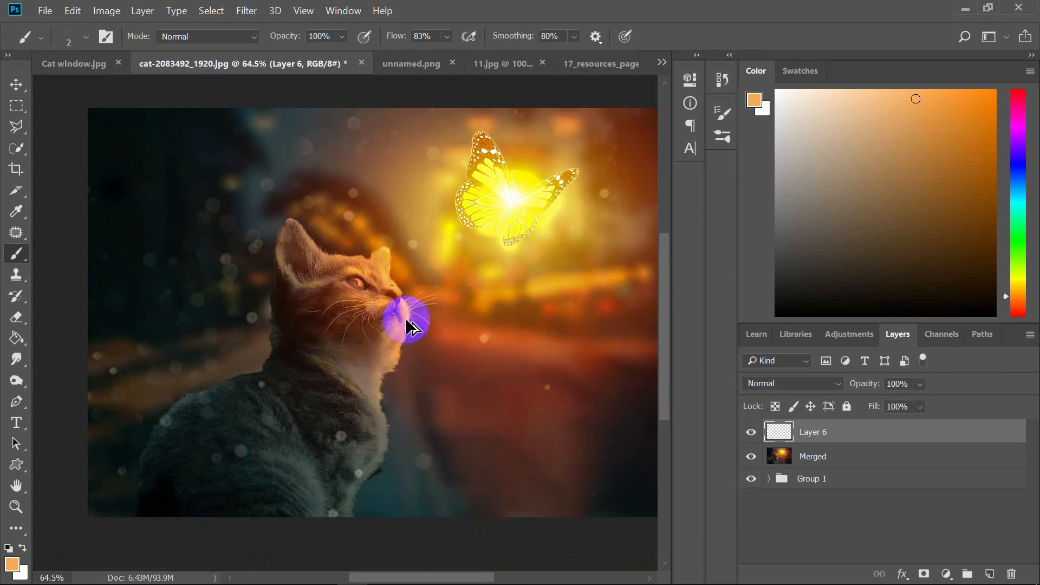
Apply a Brightness/Contrast adjustment to the whiskers on Layer 6 with brightness 35 and contrast 53.
{"action": "scroll", "coordinate": [430, 376], "scroll_direction": "up", "scroll_amount": 4}
{"action": "left_click", "coordinate": [107, 10]}
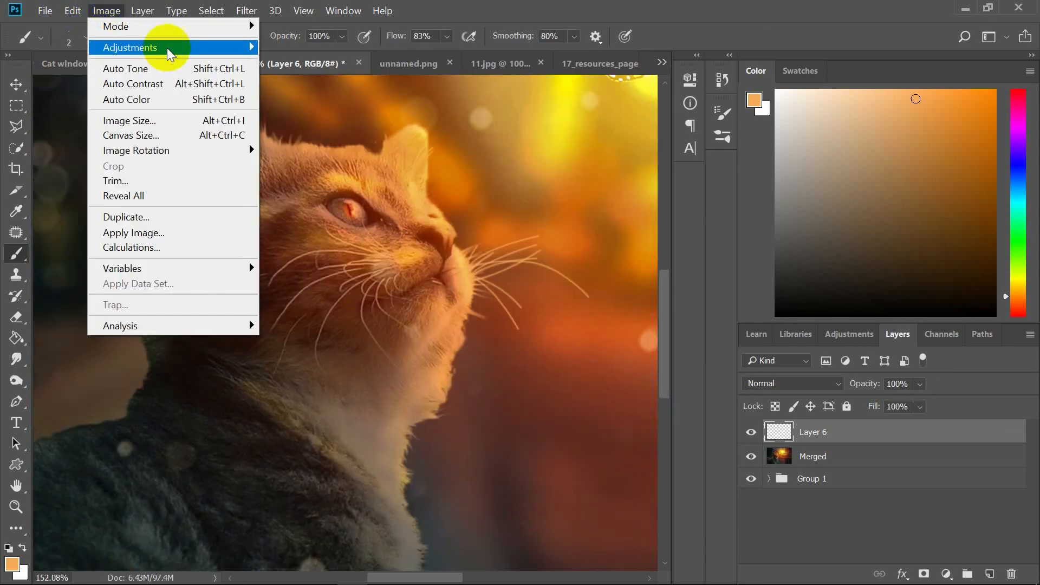
{"action": "left_click", "coordinate": [303, 43]}
{"action": "left_click_drag", "start_coordinate": [631, 174], "coordinate": [608, 174]}
{"action": "left_click_drag", "start_coordinate": [631, 122], "coordinate": [733, 130]}
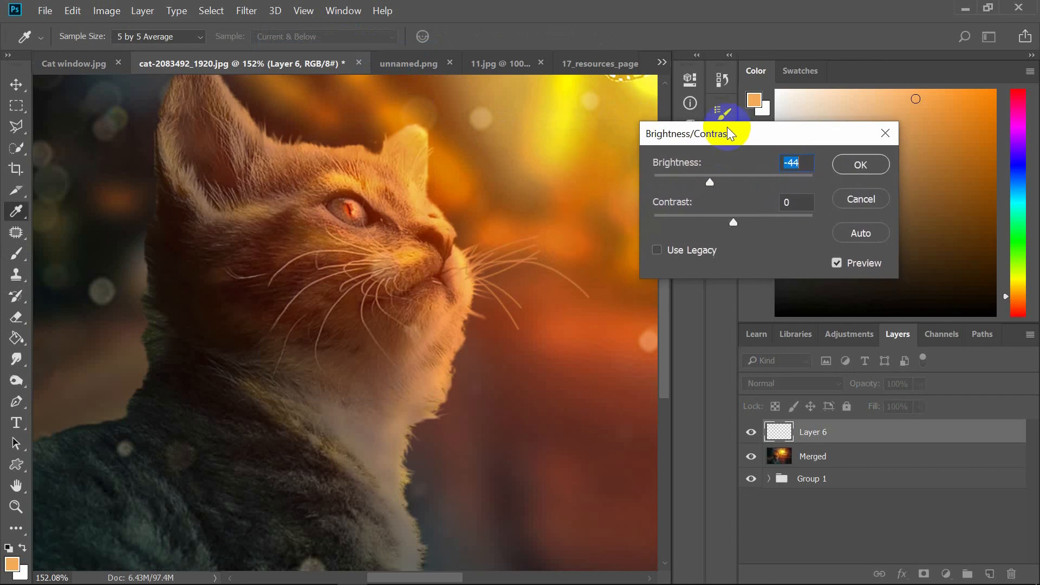
{"action": "left_click_drag", "start_coordinate": [709, 182], "coordinate": [752, 183]}
{"action": "left_click_drag", "start_coordinate": [733, 223], "coordinate": [777, 225]}
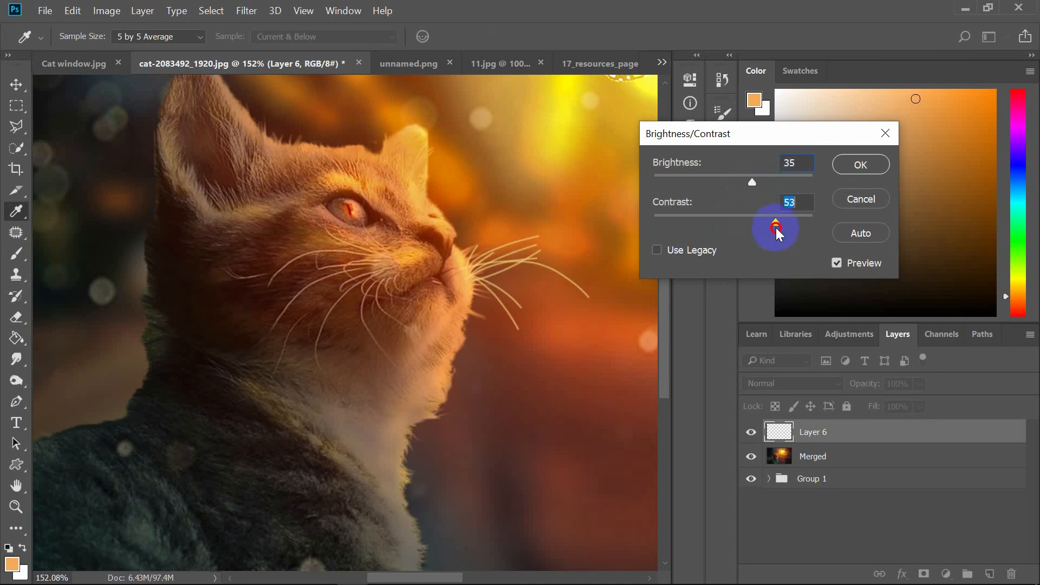
{"action": "left_click", "coordinate": [851, 174]}
{"action": "key", "text": "b"}
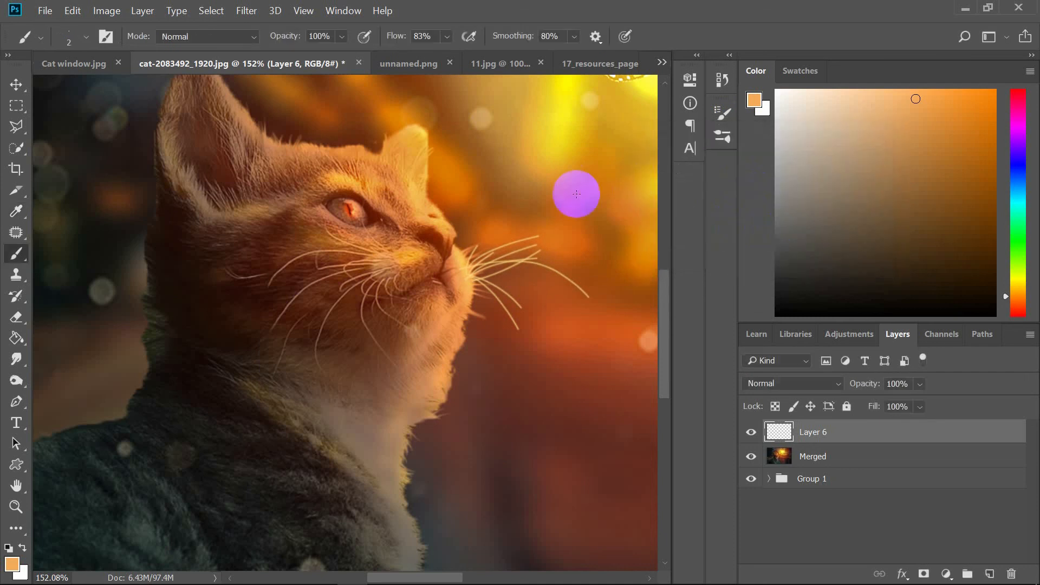
Set the Eraser to 16% flow and 11% smoothing and soften the whisker roots where they meet the muzzle.
{"action": "left_click", "coordinate": [16, 319]}
{"action": "scroll", "coordinate": [495, 286], "scroll_direction": "up", "scroll_amount": 5}
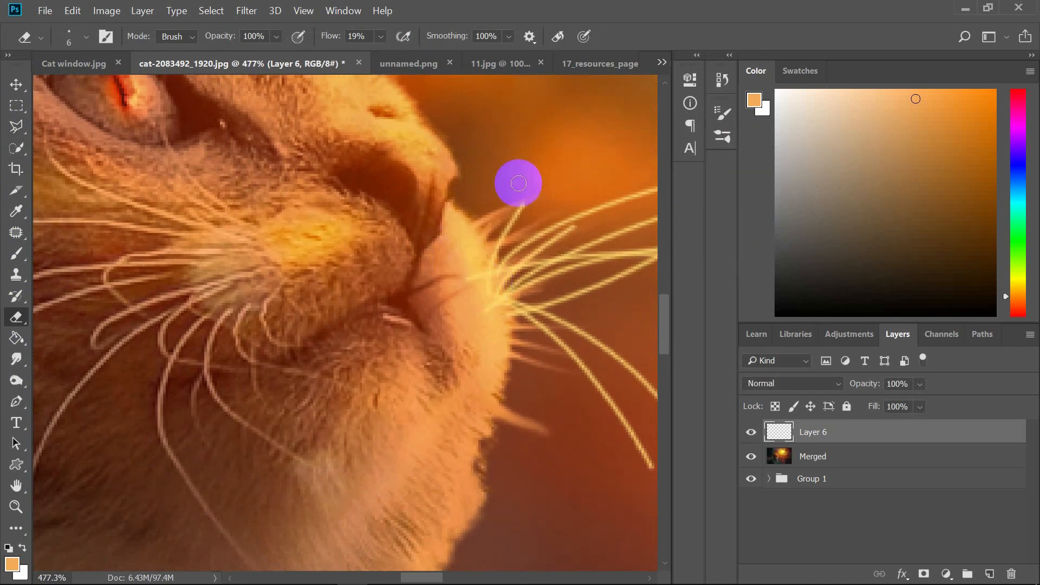
{"action": "left_click", "coordinate": [381, 36]}
{"action": "left_click_drag", "start_coordinate": [388, 56], "coordinate": [384, 54]}
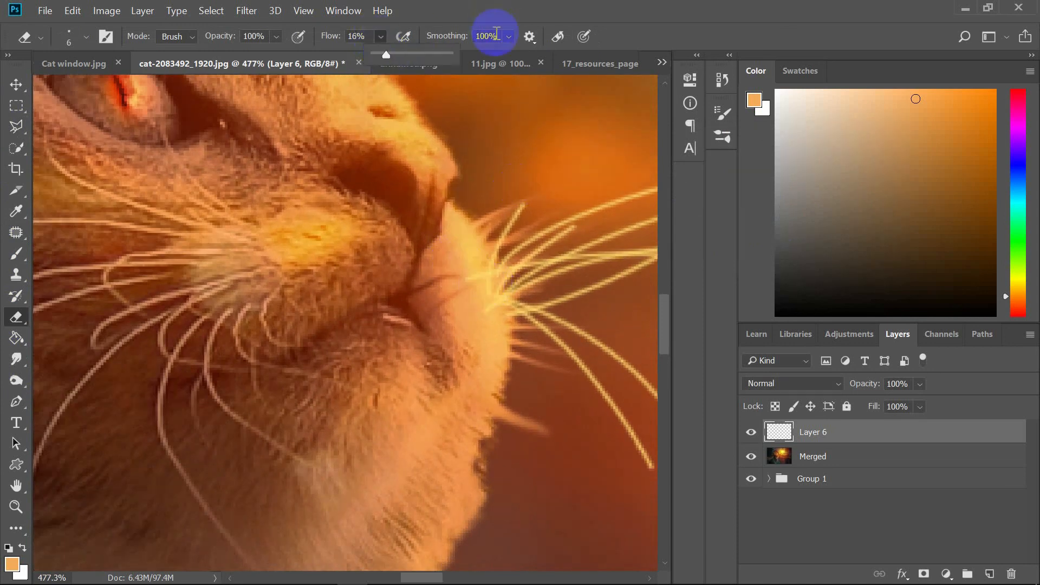
{"action": "left_click", "coordinate": [508, 36]}
{"action": "left_click_drag", "start_coordinate": [492, 54], "coordinate": [471, 54]}
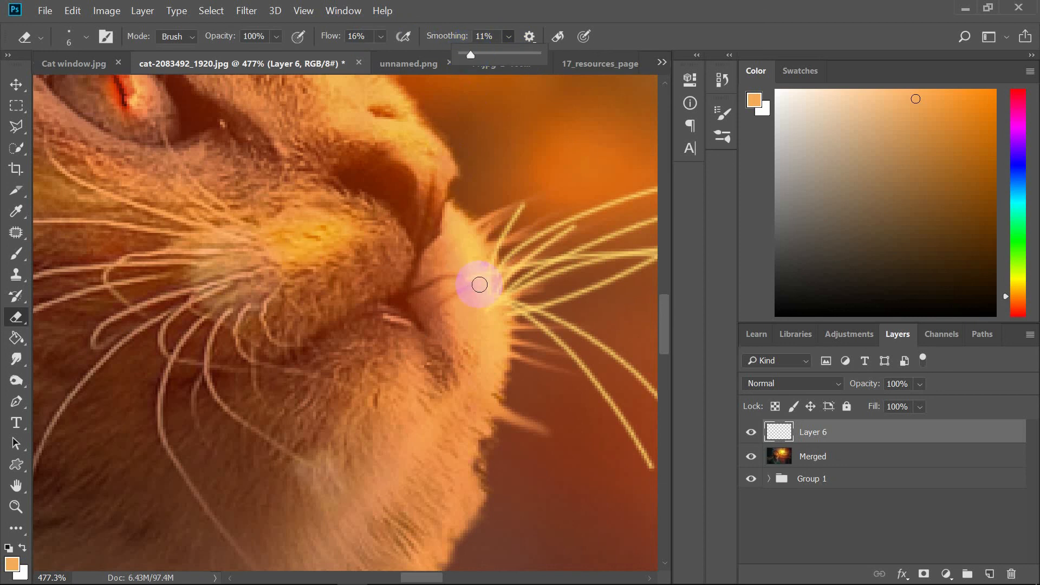
{"action": "mouse_move", "coordinate": [471, 282]}
{"action": "left_mouse_down"}
{"action": "mouse_move", "coordinate": [498, 279]}
{"action": "mouse_move", "coordinate": [498, 319]}
{"action": "mouse_move", "coordinate": [495, 275]}
{"action": "mouse_move", "coordinate": [490, 314]}
{"action": "mouse_move", "coordinate": [460, 258]}
{"action": "mouse_move", "coordinate": [482, 287]}
{"action": "left_mouse_up"}
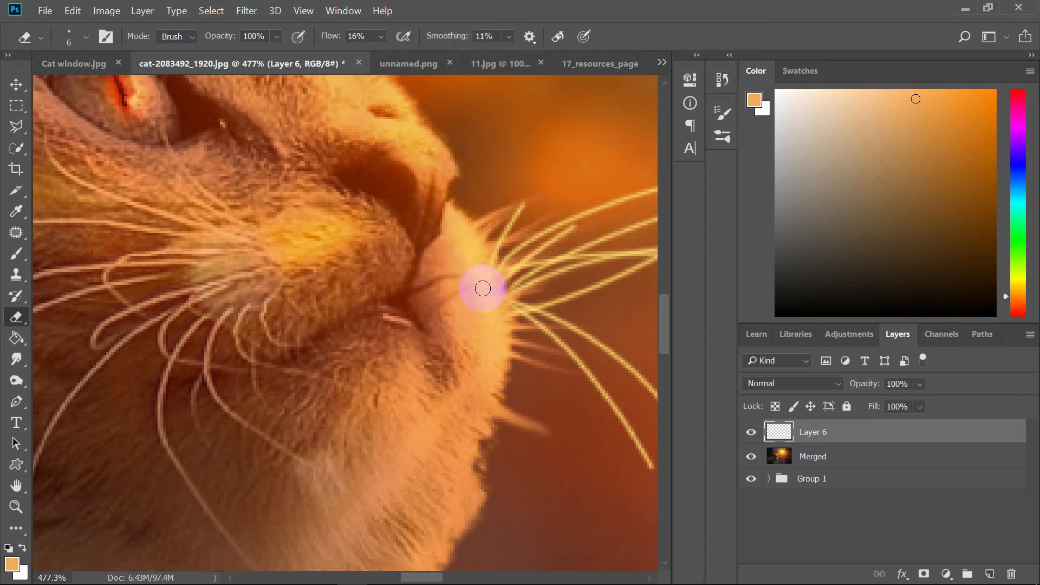
{"action": "scroll", "coordinate": [465, 367], "scroll_direction": "down", "scroll_amount": 9}
{"action": "scroll", "coordinate": [466, 368], "scroll_direction": "down", "scroll_amount": 8}
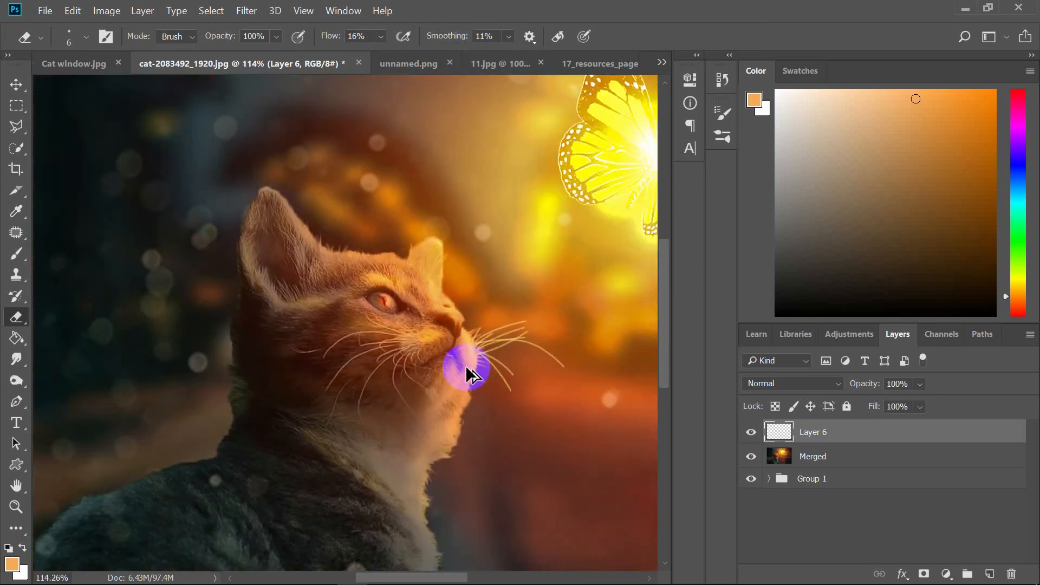
{"action": "scroll", "coordinate": [459, 373], "scroll_direction": "down", "scroll_amount": 4}
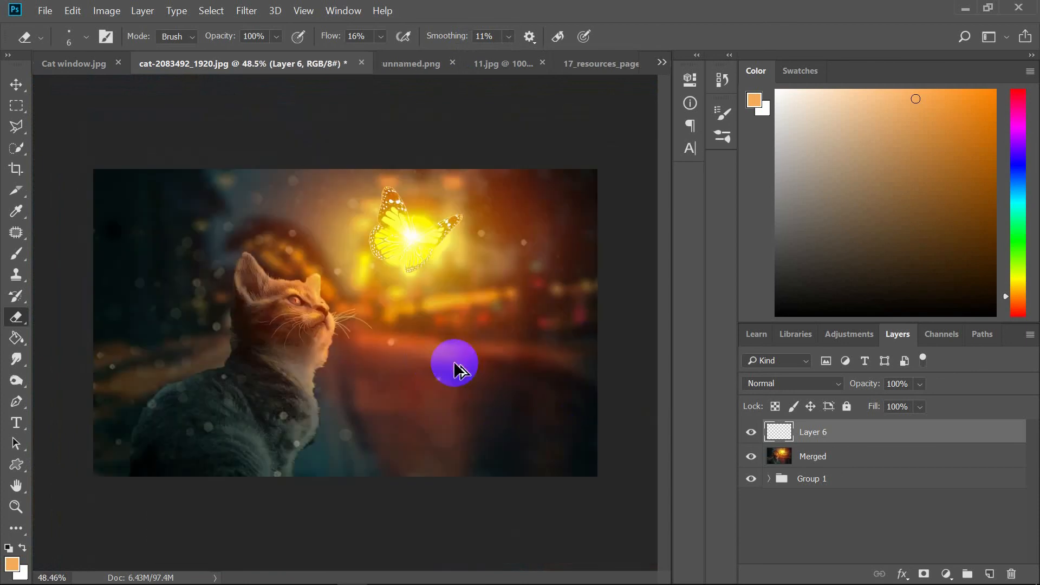
Add a Gradient Map adjustment layer above Layer 6 using the black-to-white gradient preset.
{"action": "left_click", "coordinate": [947, 574]}
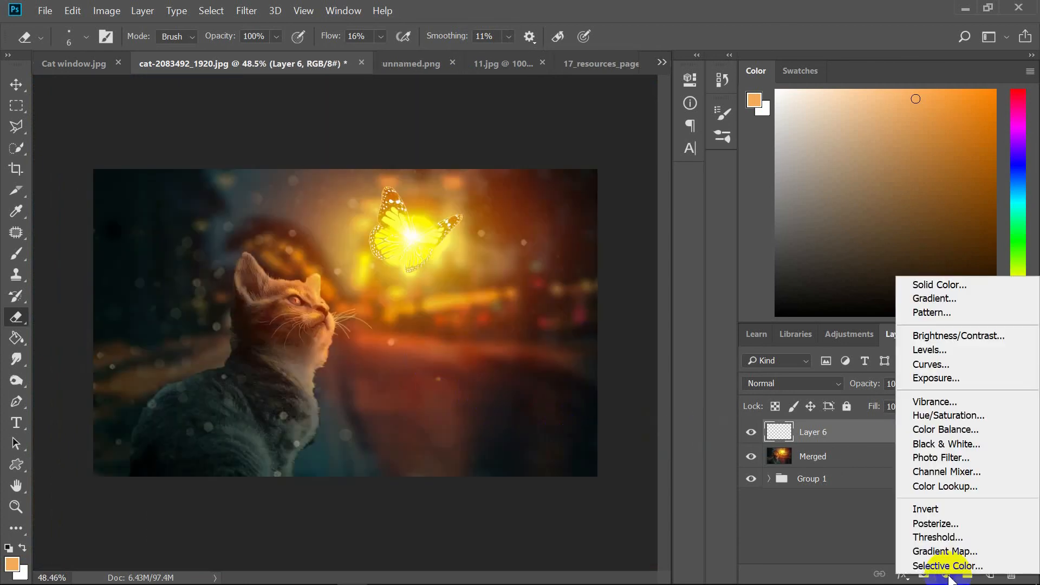
{"action": "left_click", "coordinate": [944, 544]}
{"action": "left_click", "coordinate": [518, 133]}
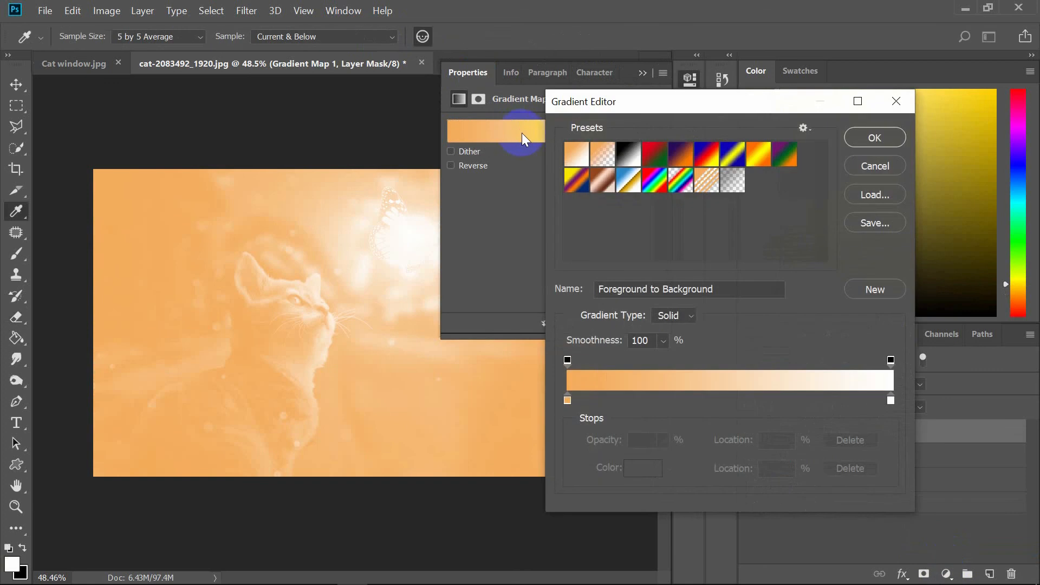
{"action": "left_click", "coordinate": [617, 157]}
{"action": "left_click", "coordinate": [875, 138]}
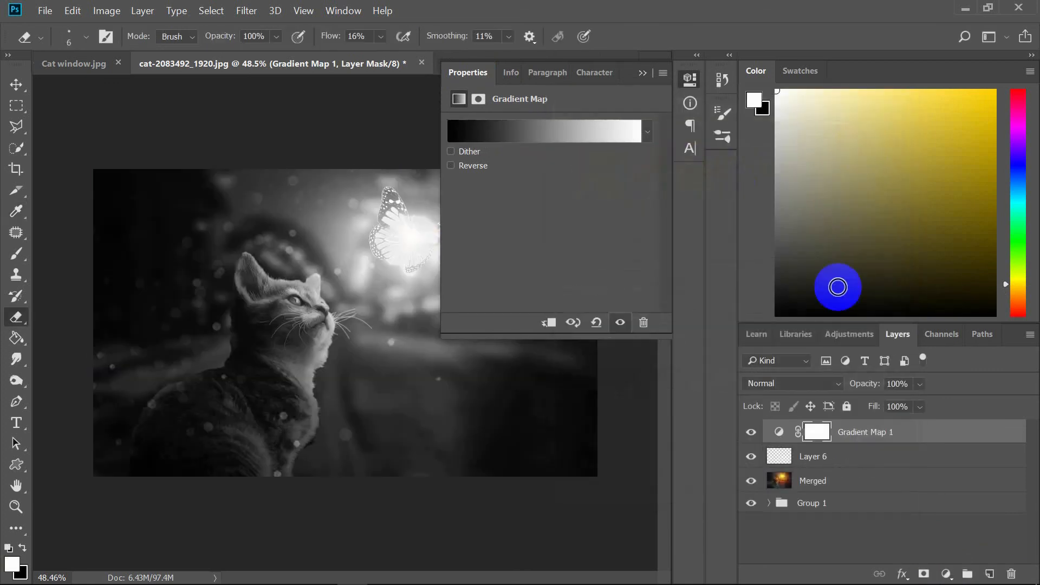
Set the Gradient Map layer's blend mode to Multiply and its opacity to 17%.
{"action": "left_click", "coordinate": [815, 386]}
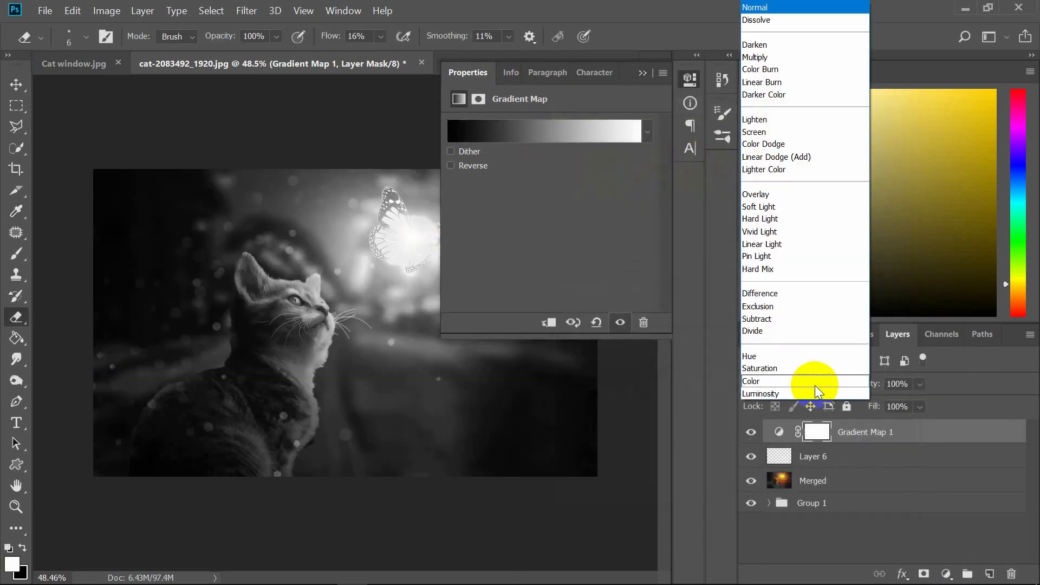
{"action": "left_click", "coordinate": [753, 57]}
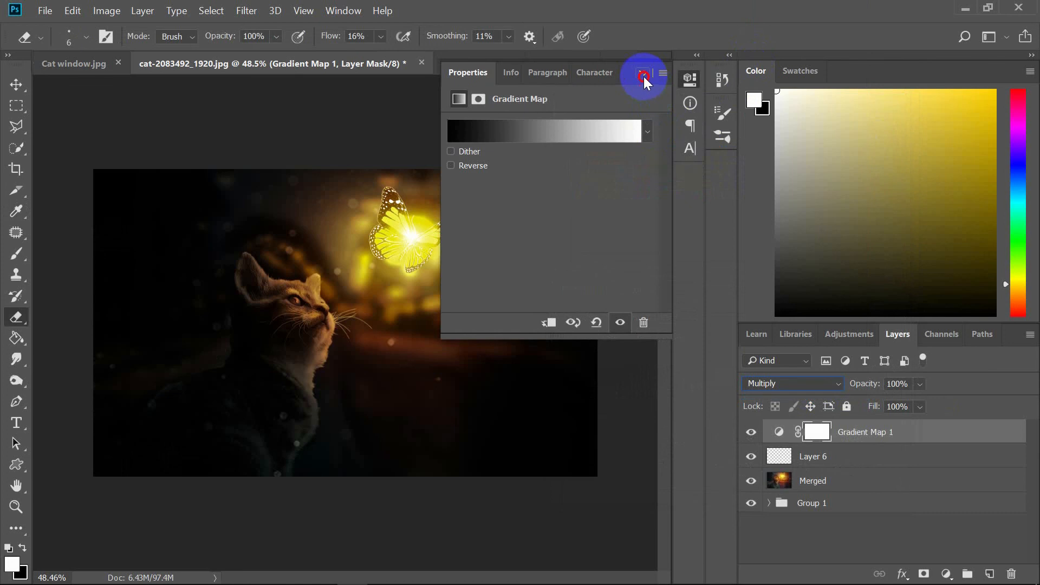
{"action": "left_click", "coordinate": [644, 77]}
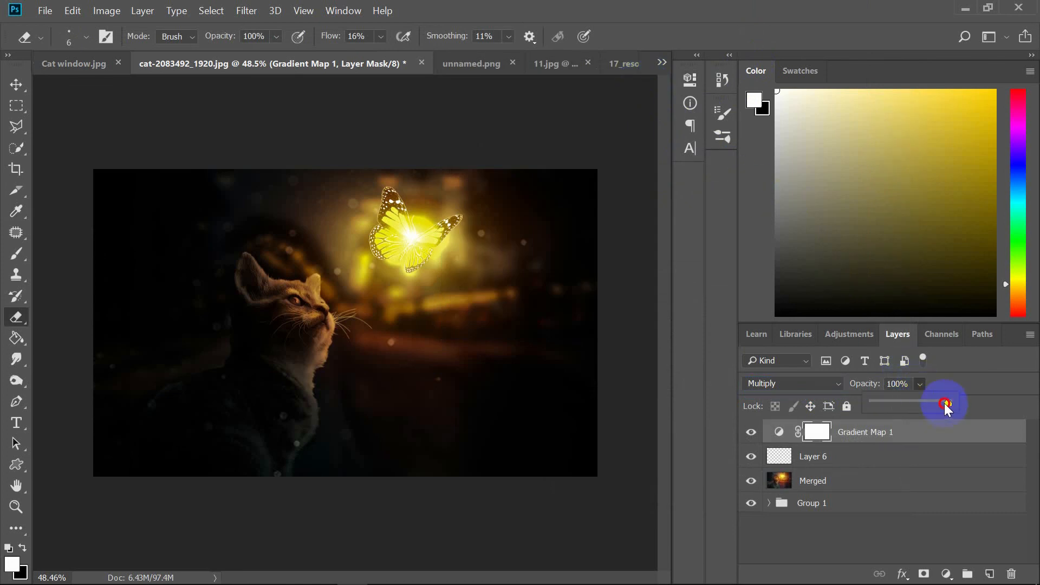
{"action": "left_click_drag", "start_coordinate": [944, 403], "coordinate": [883, 405]}
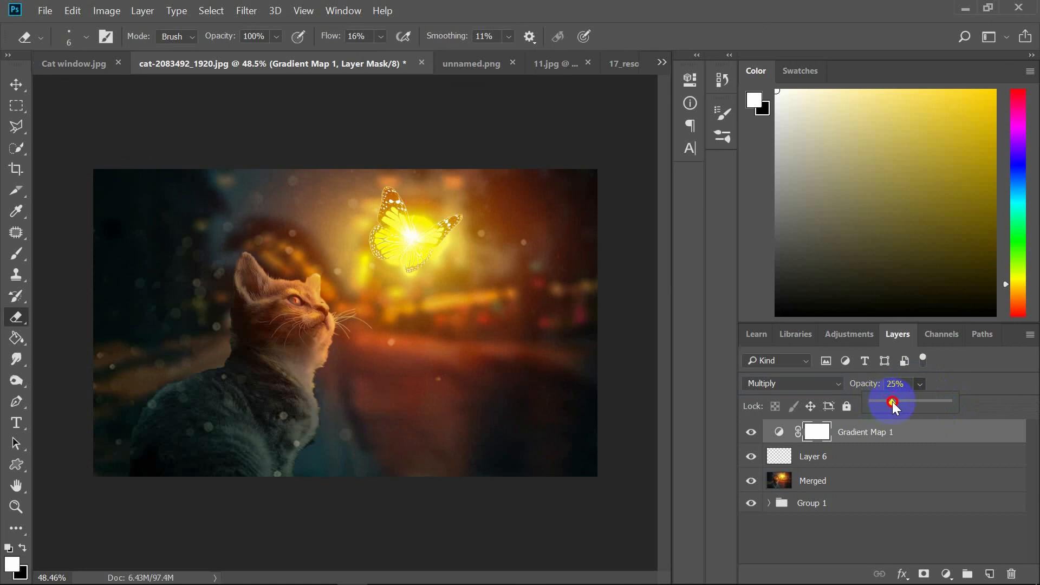
{"action": "left_click_drag", "start_coordinate": [892, 402], "coordinate": [926, 401]}
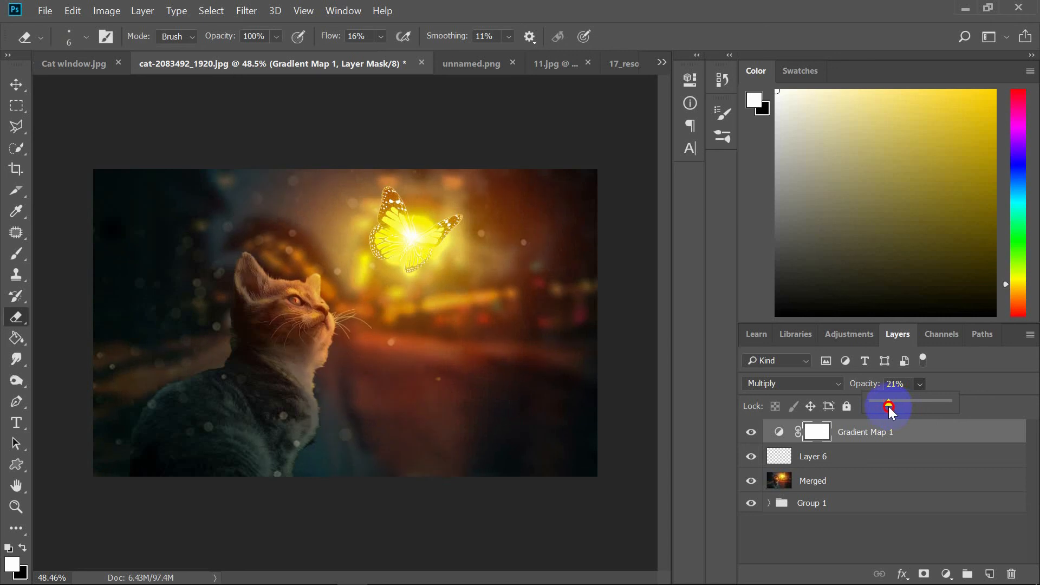
{"action": "left_click_drag", "start_coordinate": [896, 409], "coordinate": [888, 411]}
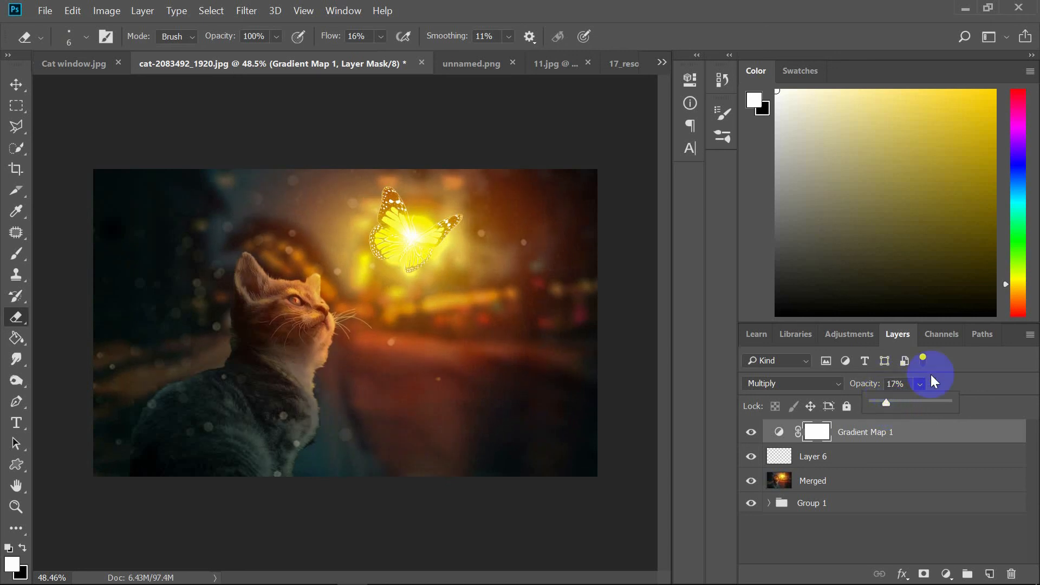
{"action": "left_click", "coordinate": [989, 377]}
Toggle the Gradient Map layer's visibility to compare the image with and without the adjustment.
{"action": "left_click", "coordinate": [751, 432]}
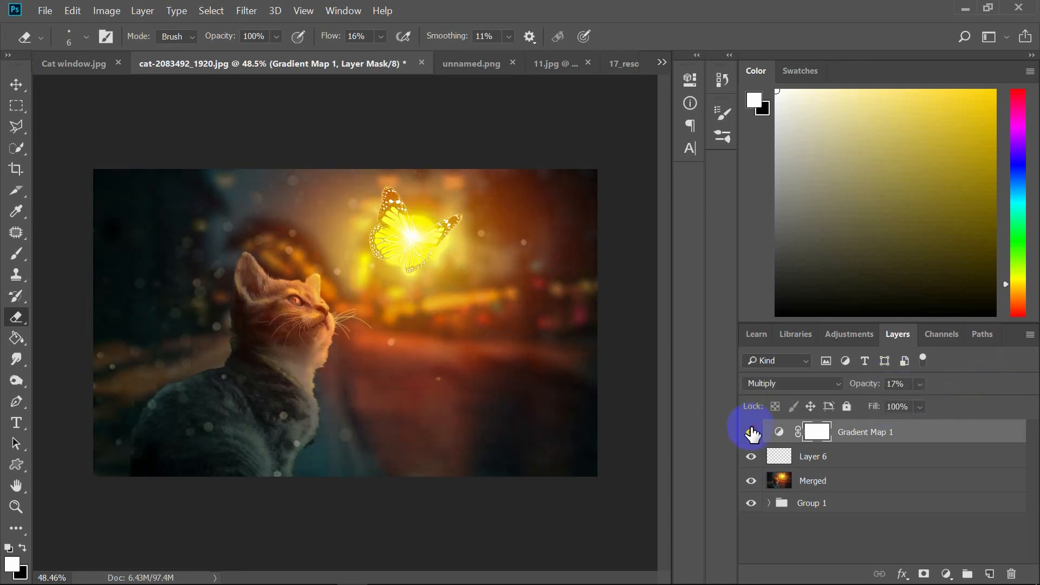
{"action": "left_click", "coordinate": [751, 431]}
{"action": "left_click", "coordinate": [751, 432]}
{"action": "left_click", "coordinate": [752, 432]}
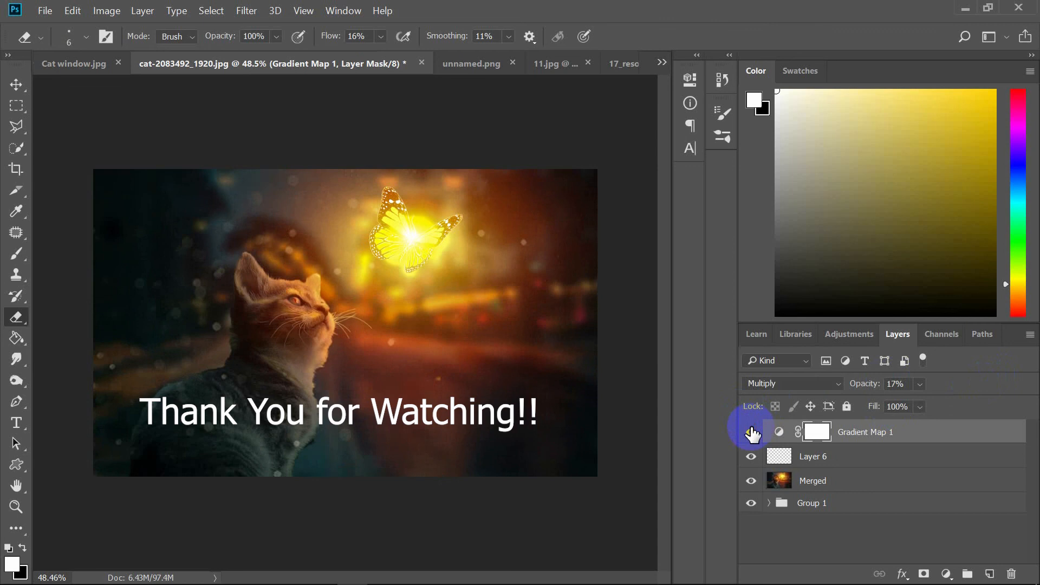